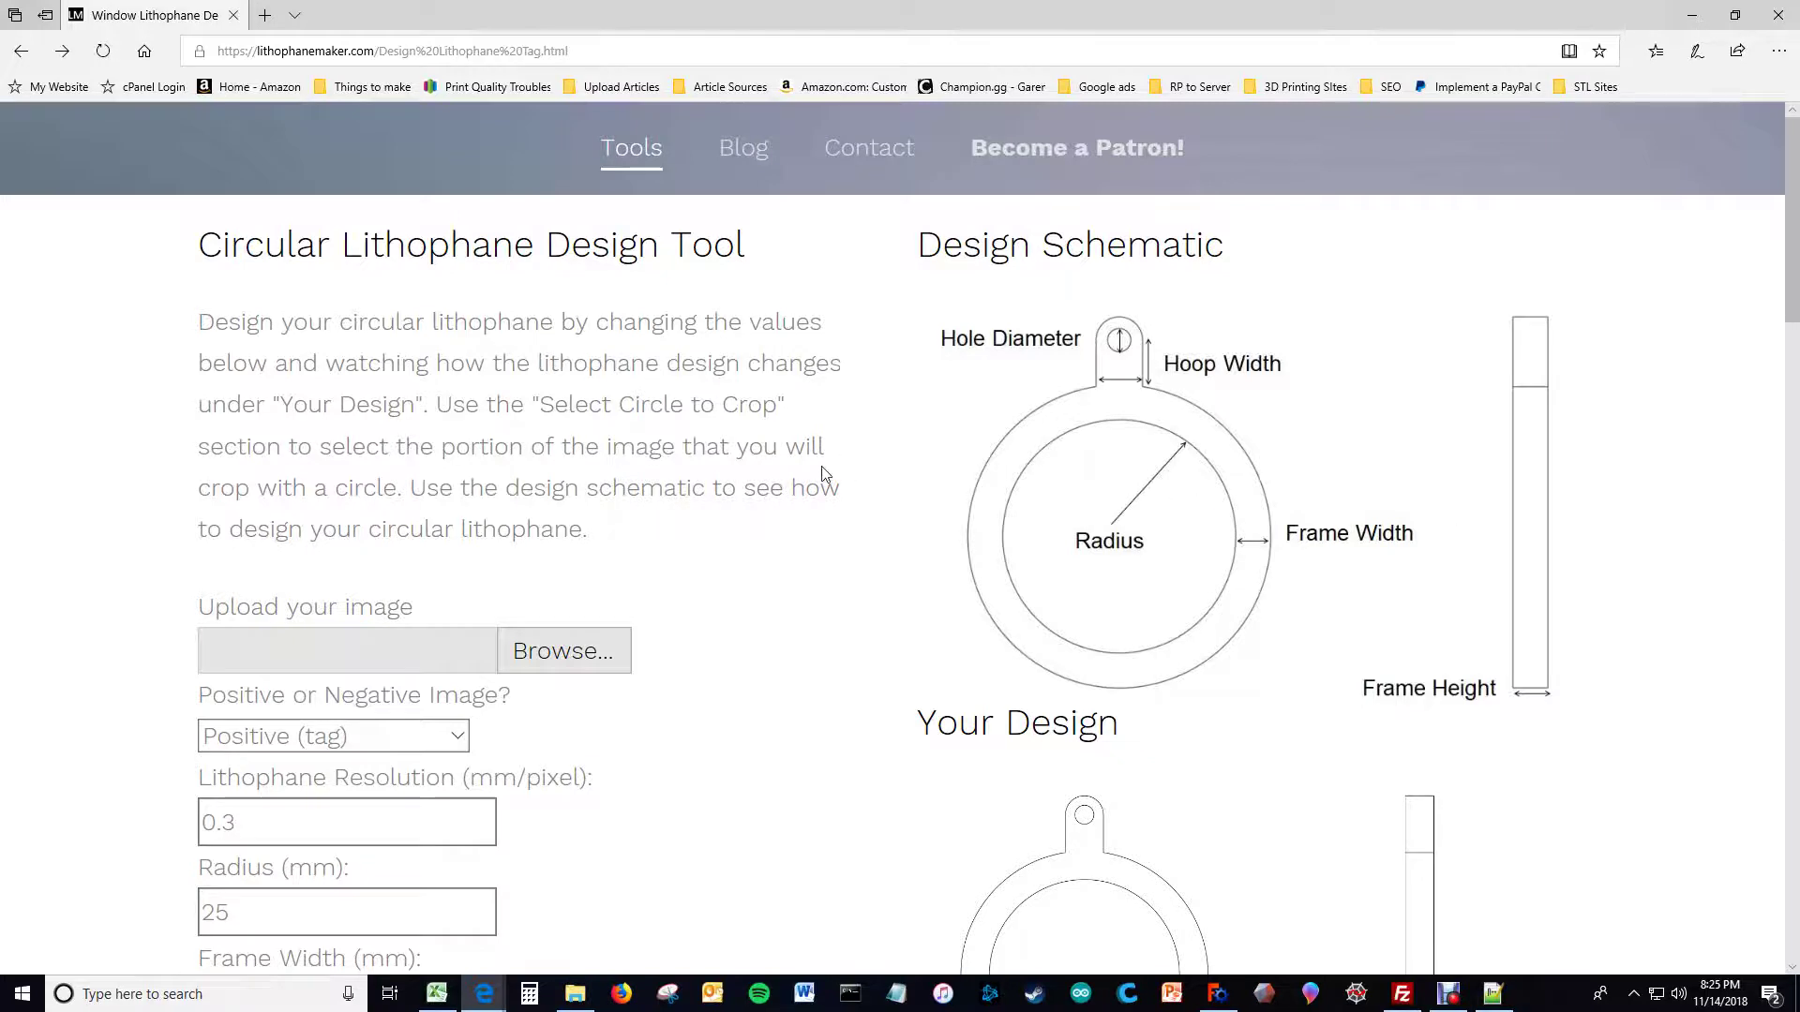
# Step: Upload the image Faye.jpg from the Example Image folder to the Circular Lithophane Design Tool
pyautogui.scroll(-1, 763, 466)
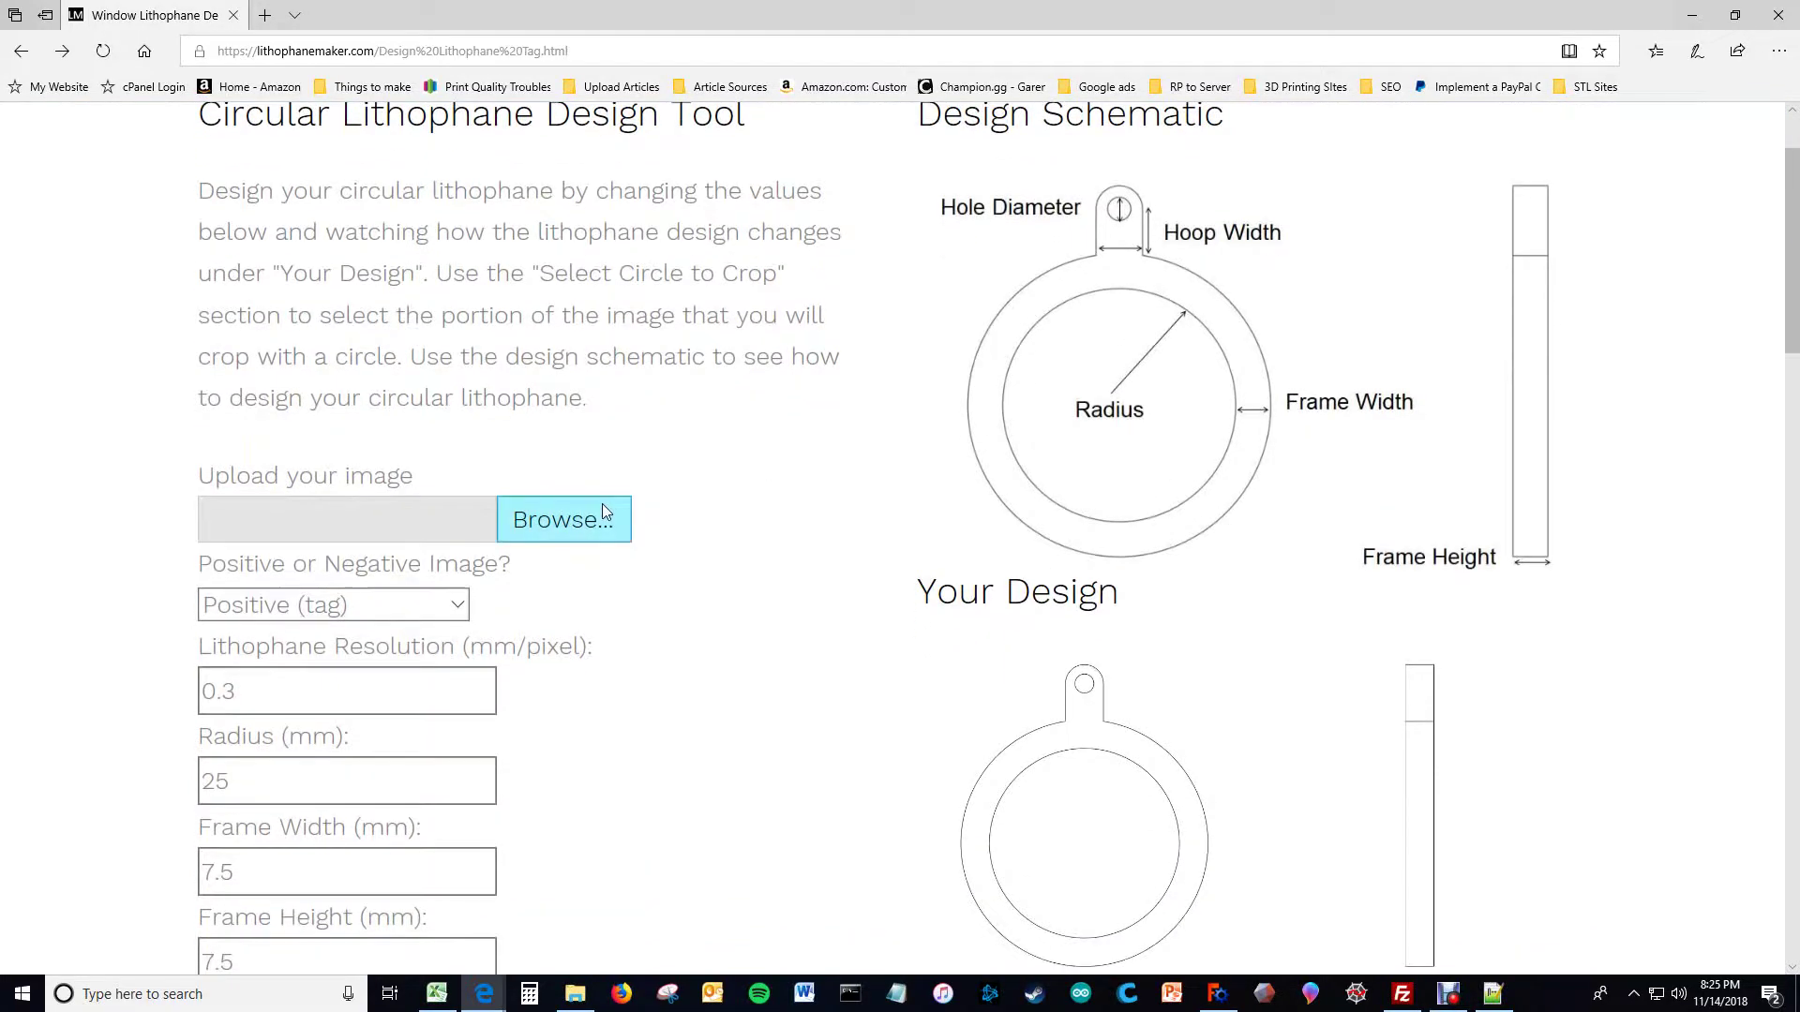
pyautogui.click(602, 514)
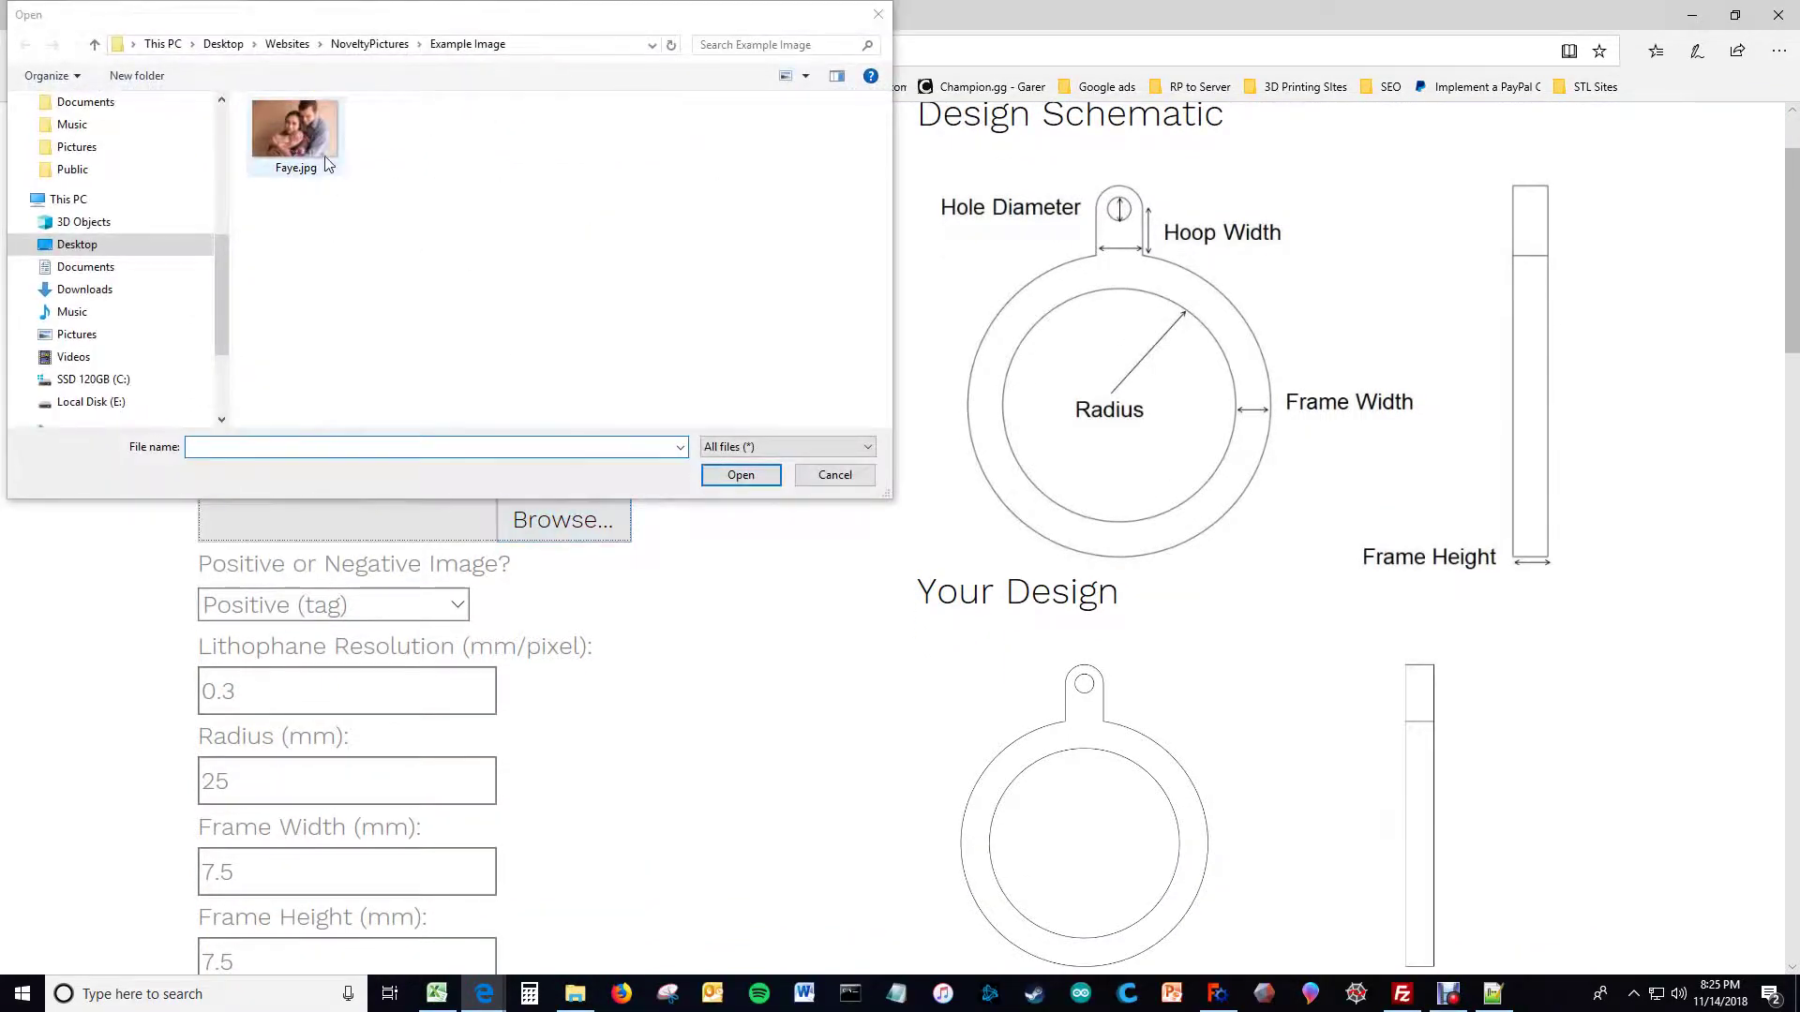
pyautogui.click(834, 476)
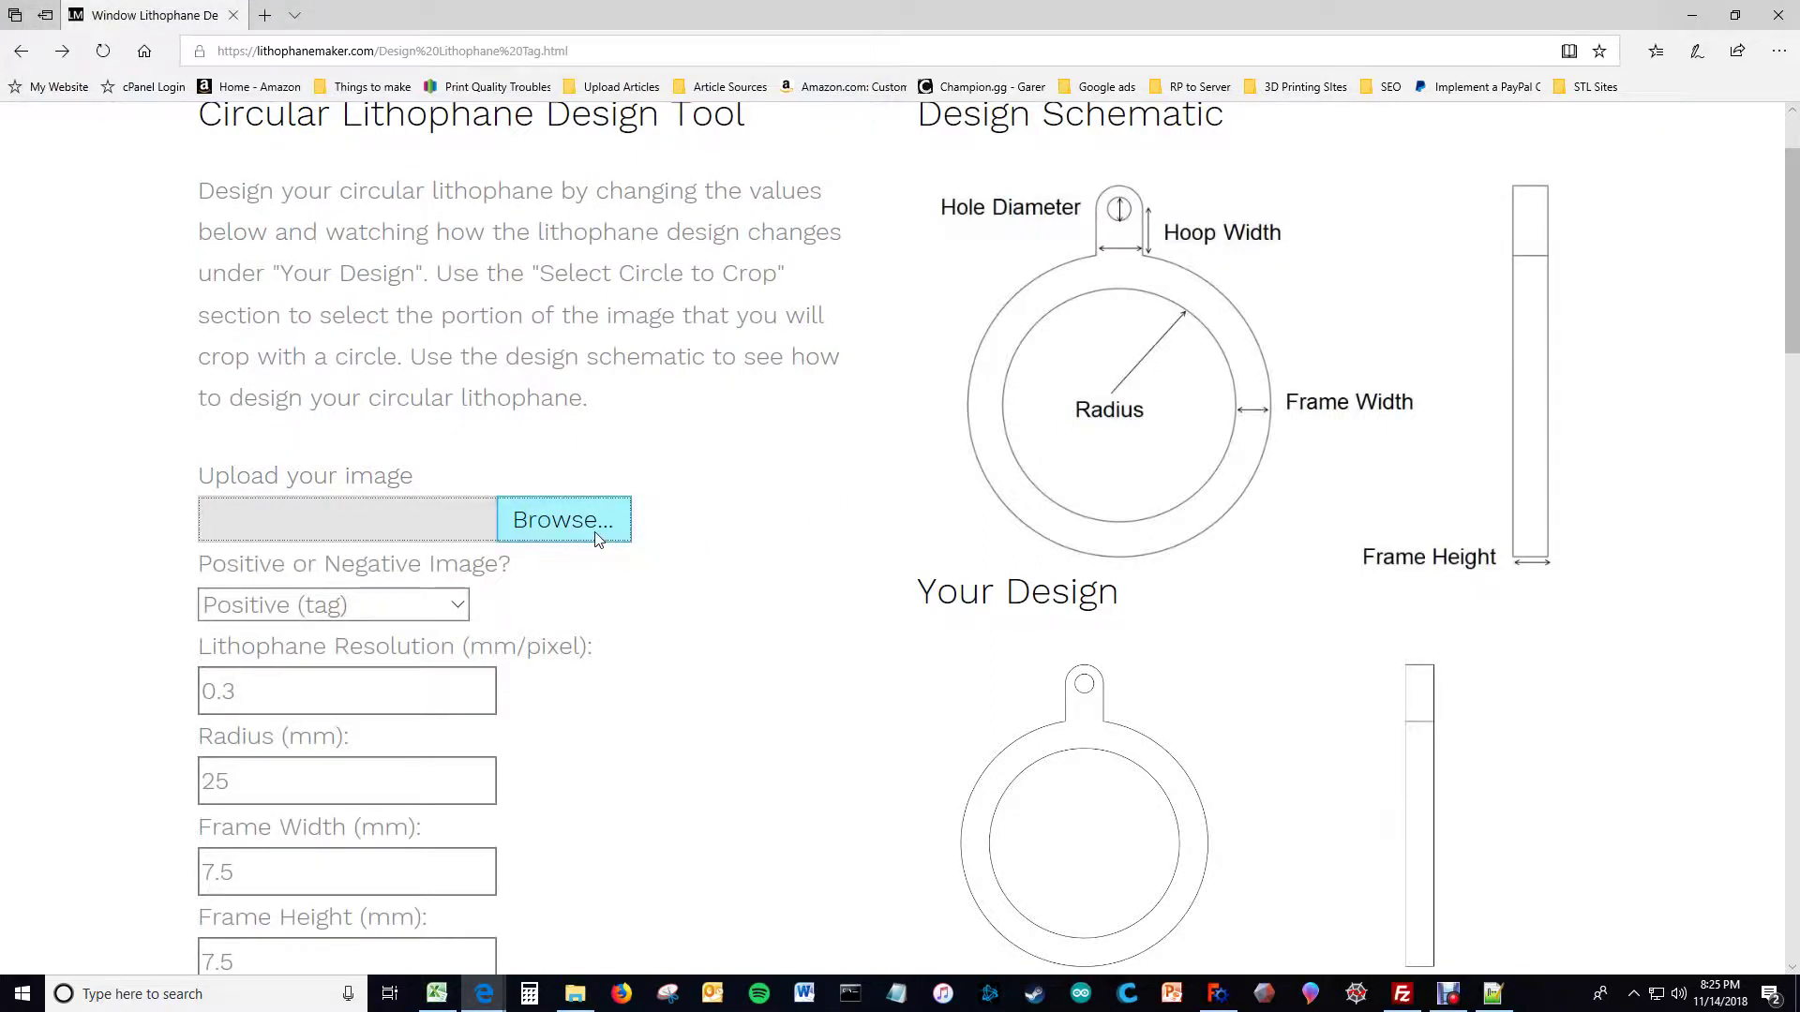
pyautogui.click(523, 527)
pyautogui.doubleClick(265, 167)
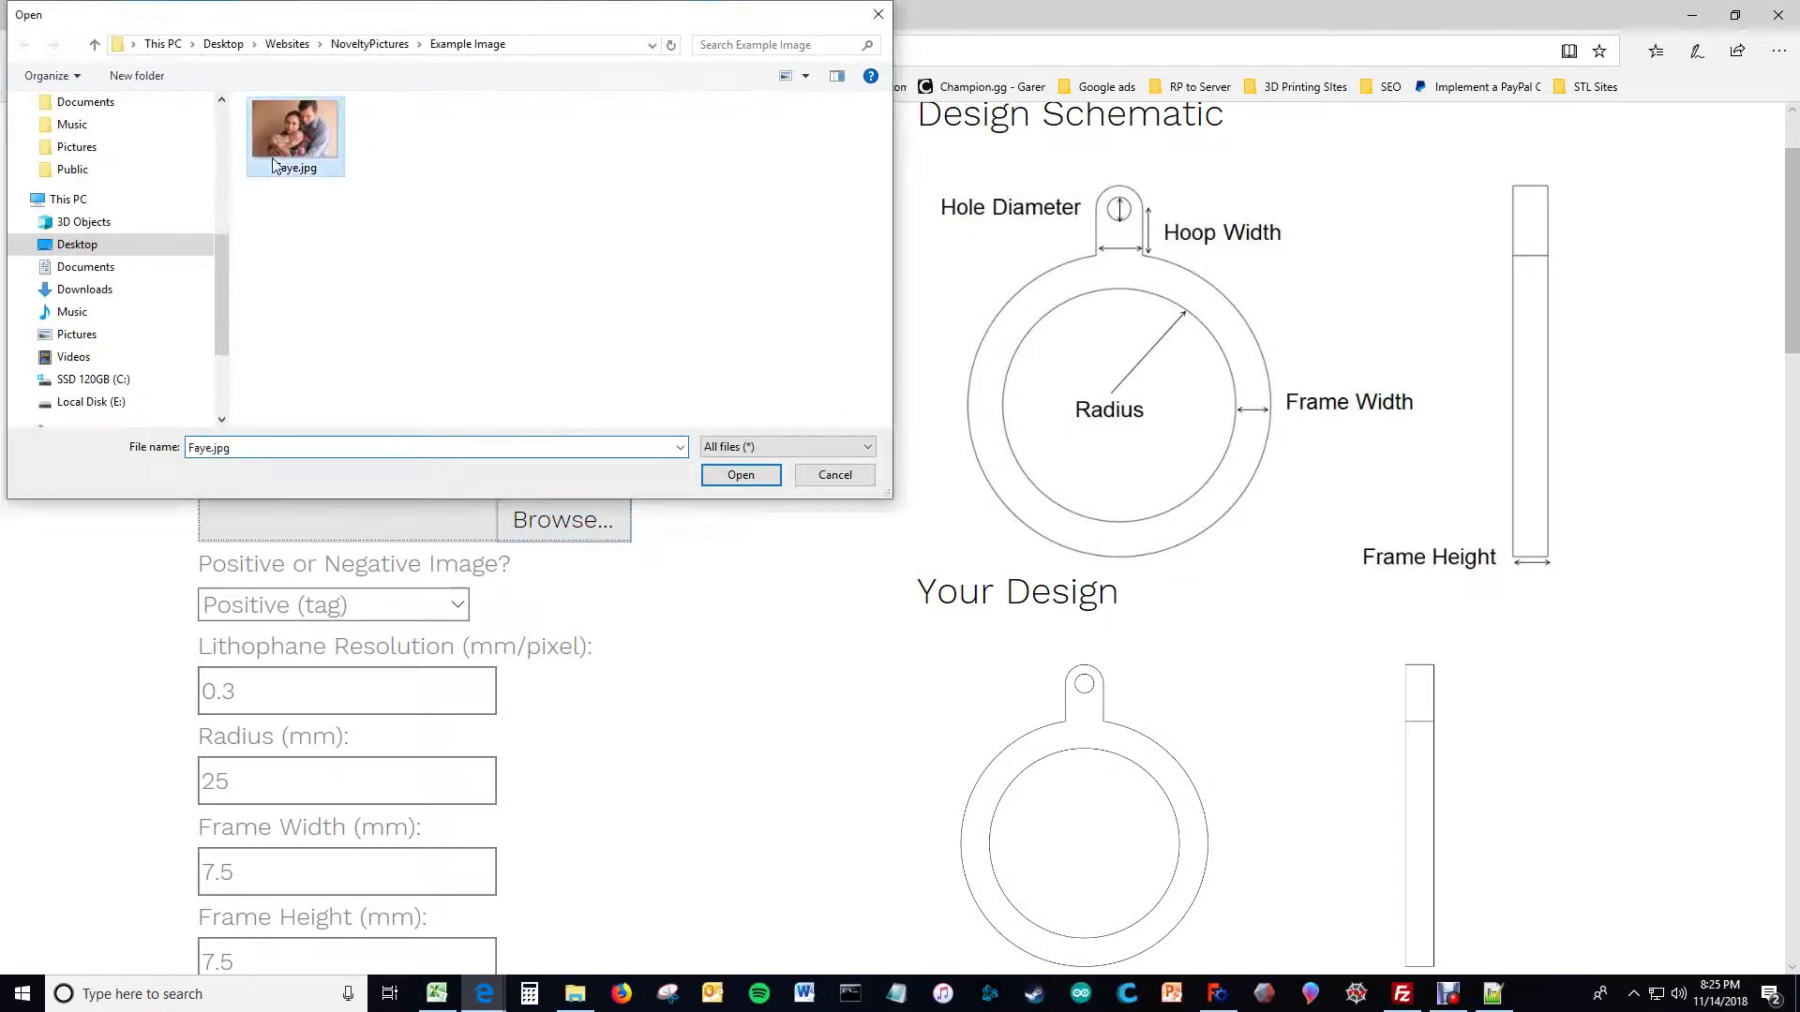
# Step: Review the crop circle and the run time and file size estimates, fill in the email address and create the STL file
pyautogui.scroll(-6, 593, 343)
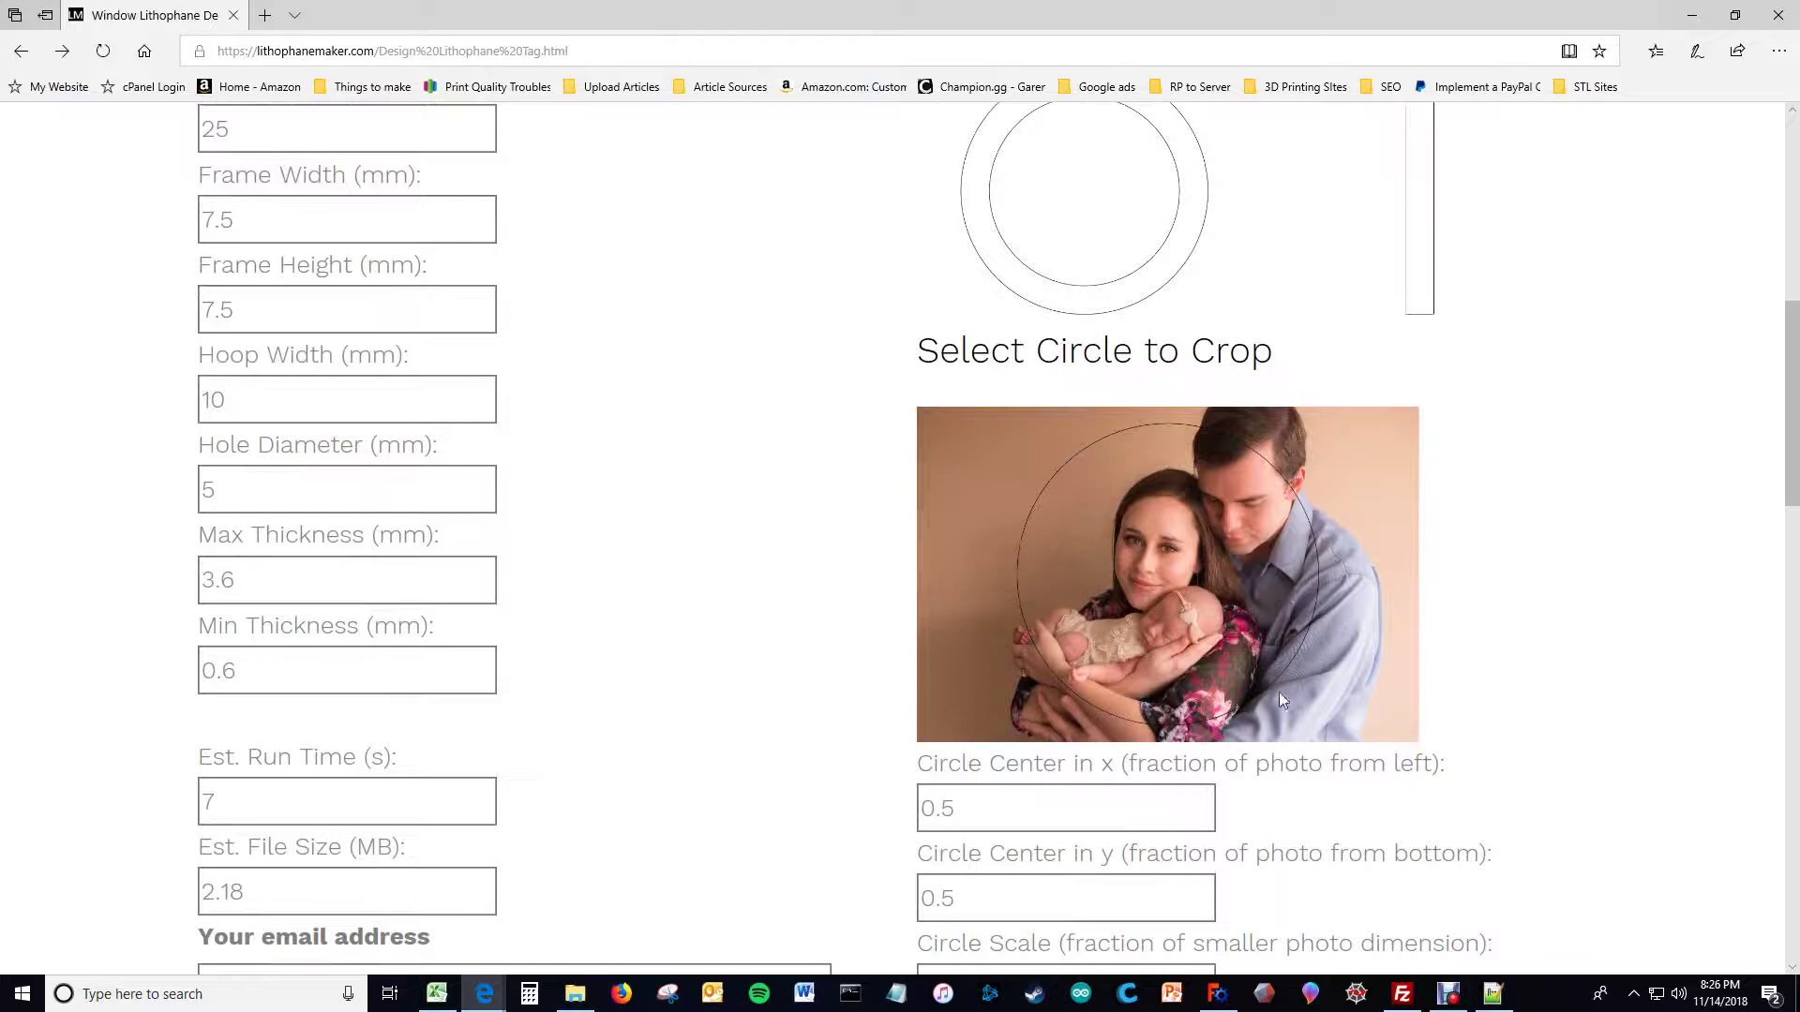
pyautogui.scroll(-2, 694, 470)
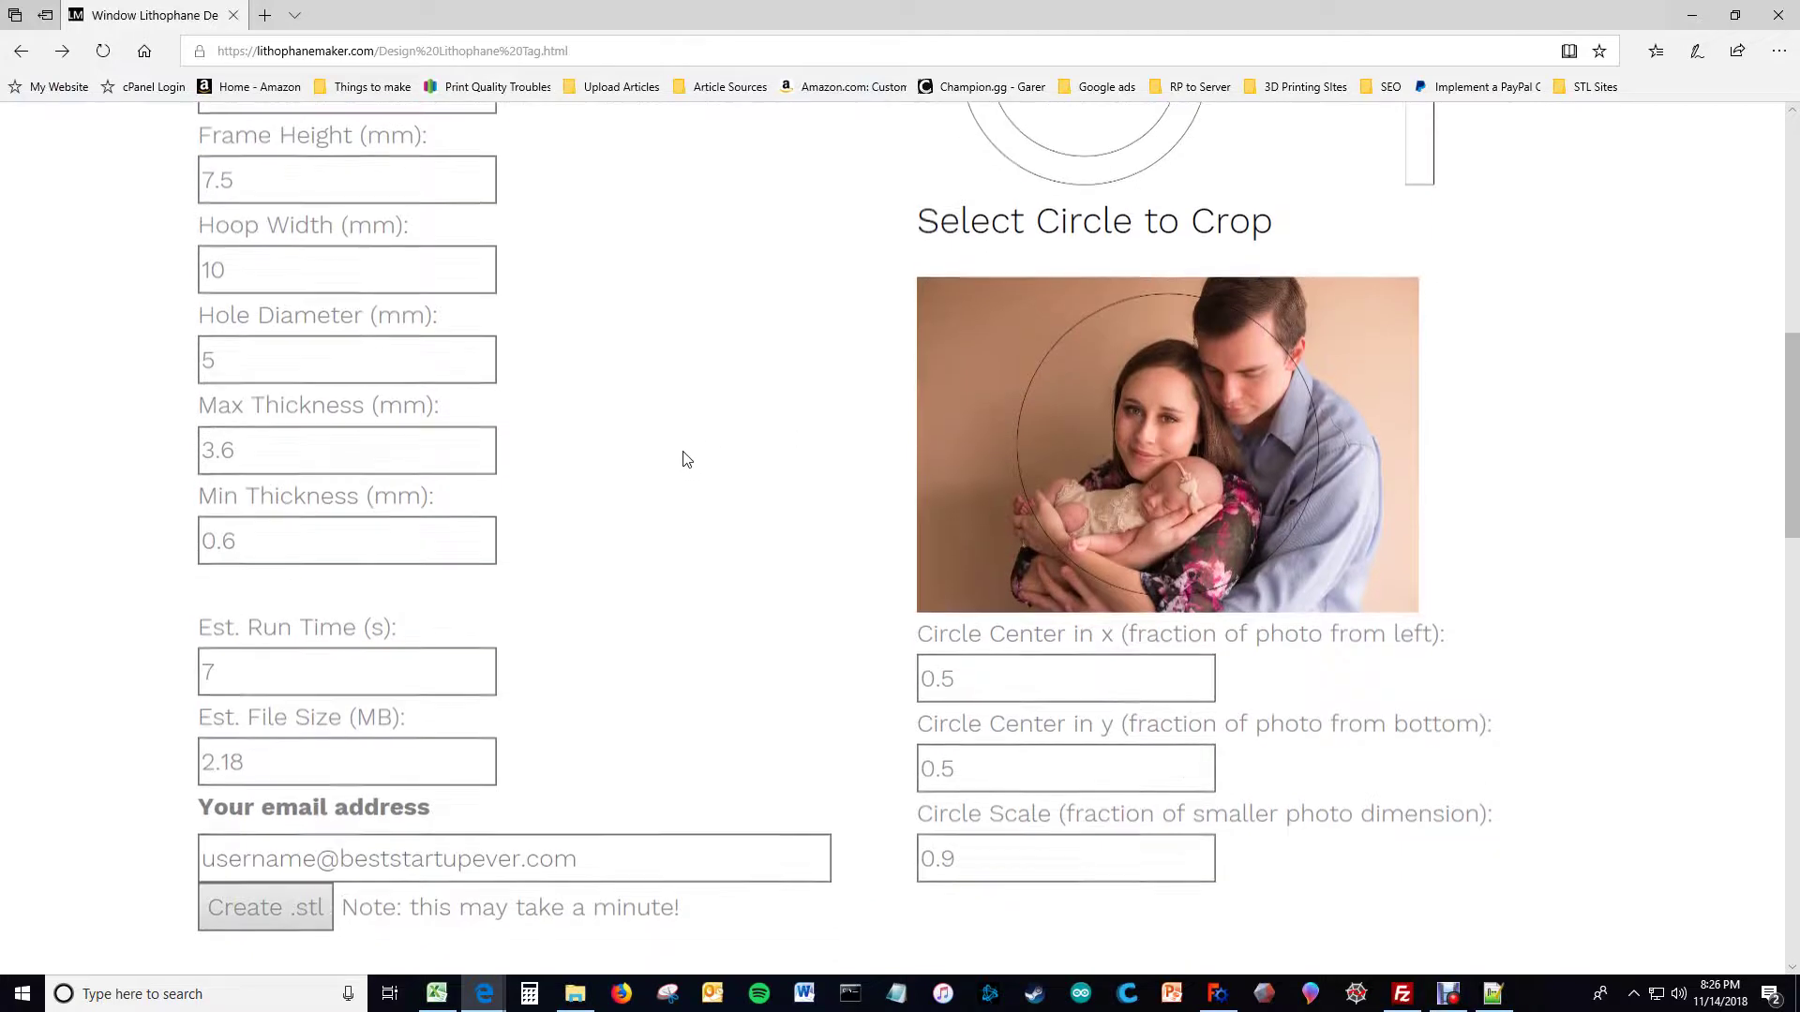
pyautogui.click(214, 680)
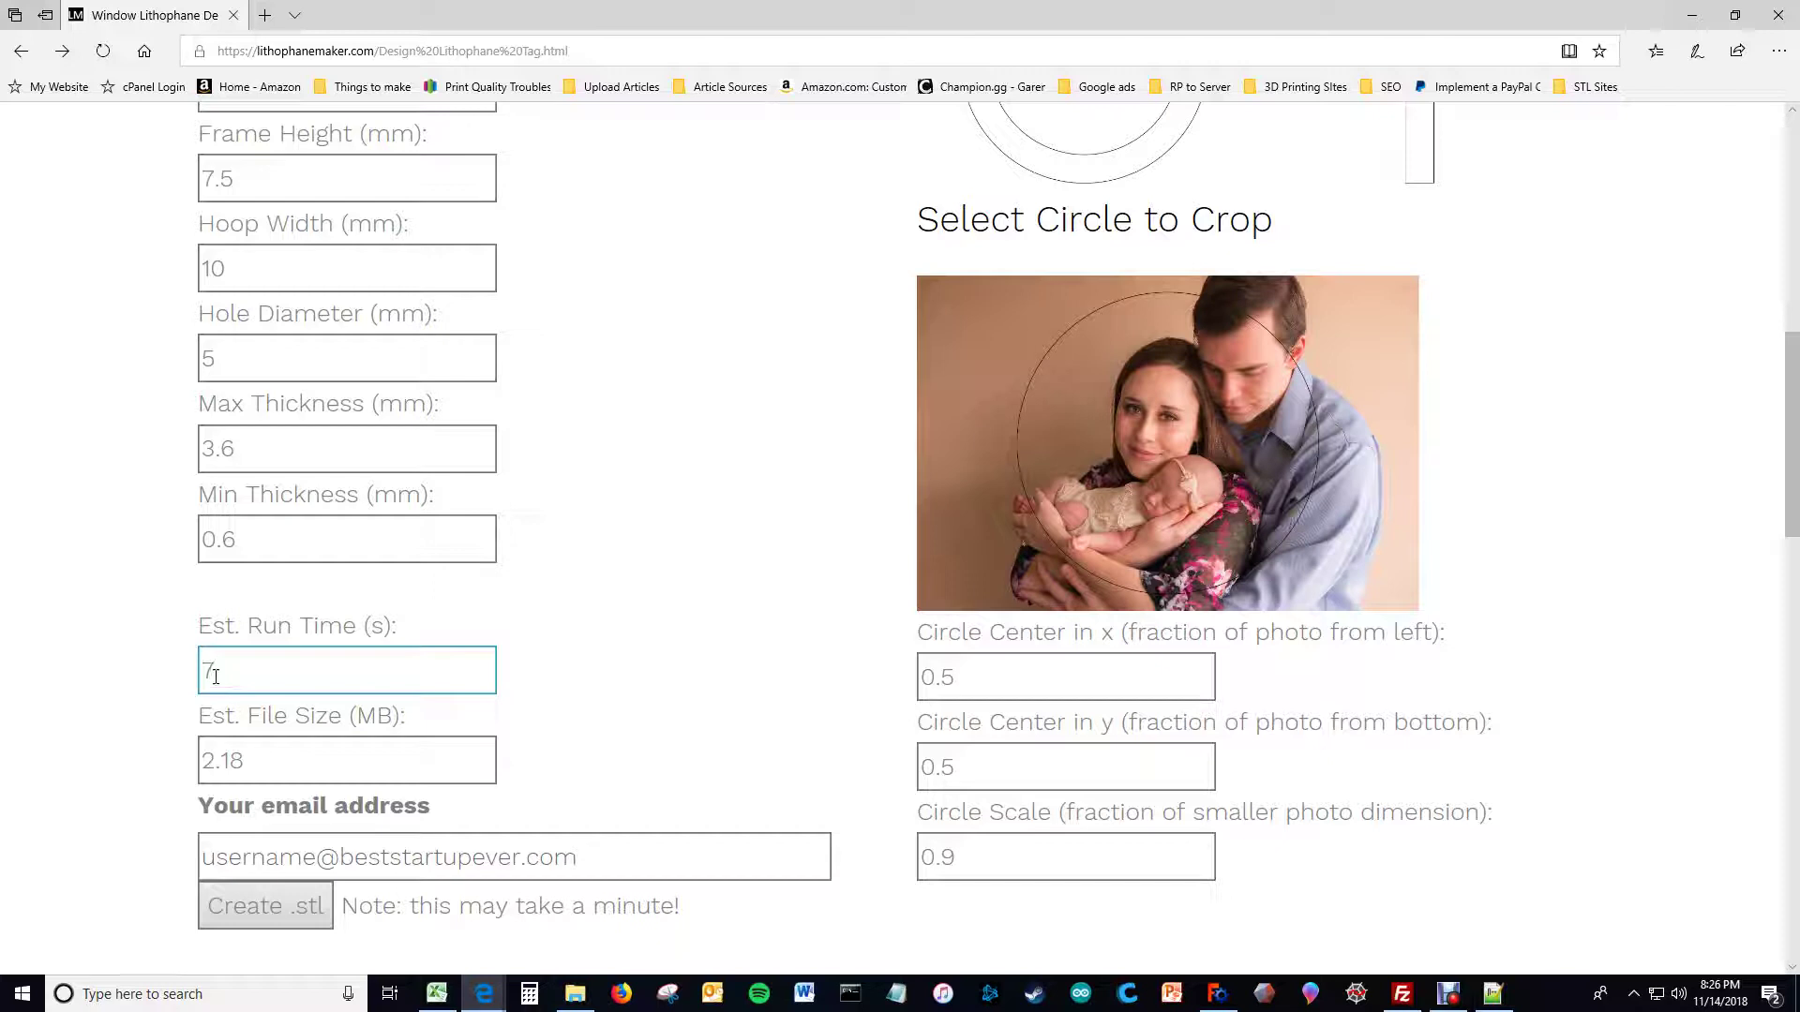
pyautogui.click(259, 764)
pyautogui.click(354, 853)
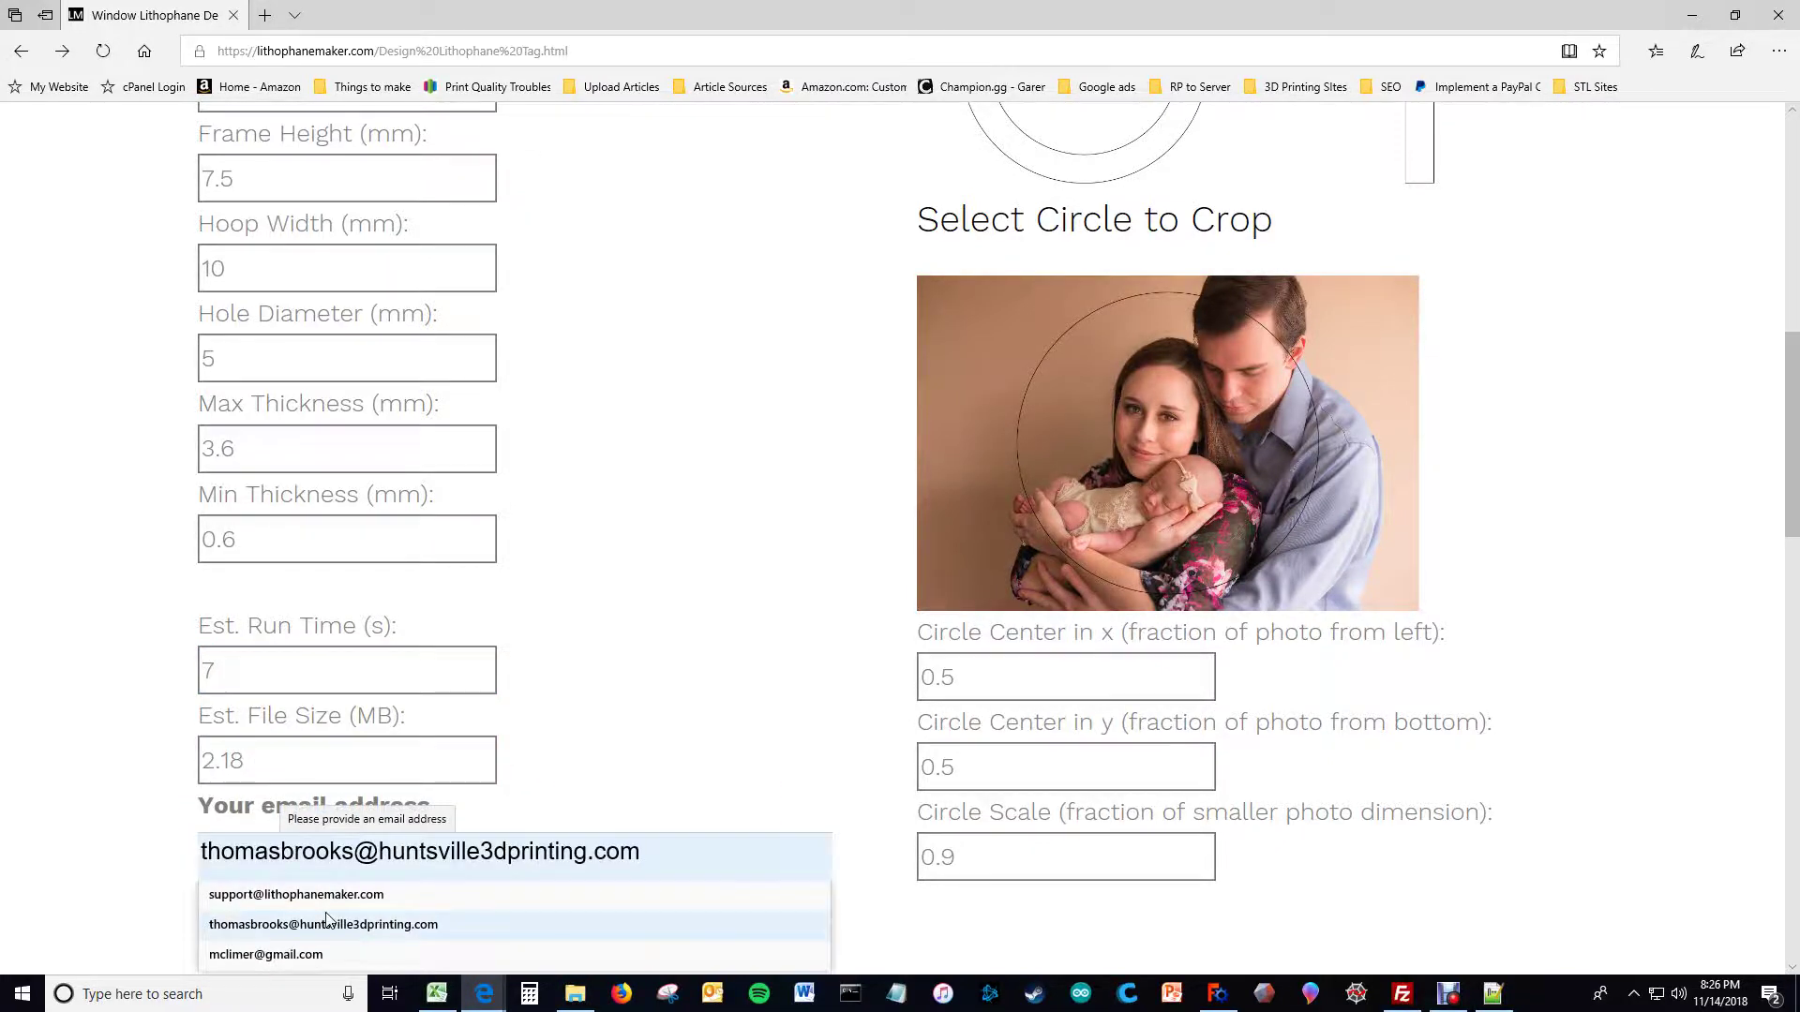
pyautogui.click(327, 921)
pyautogui.click(265, 923)
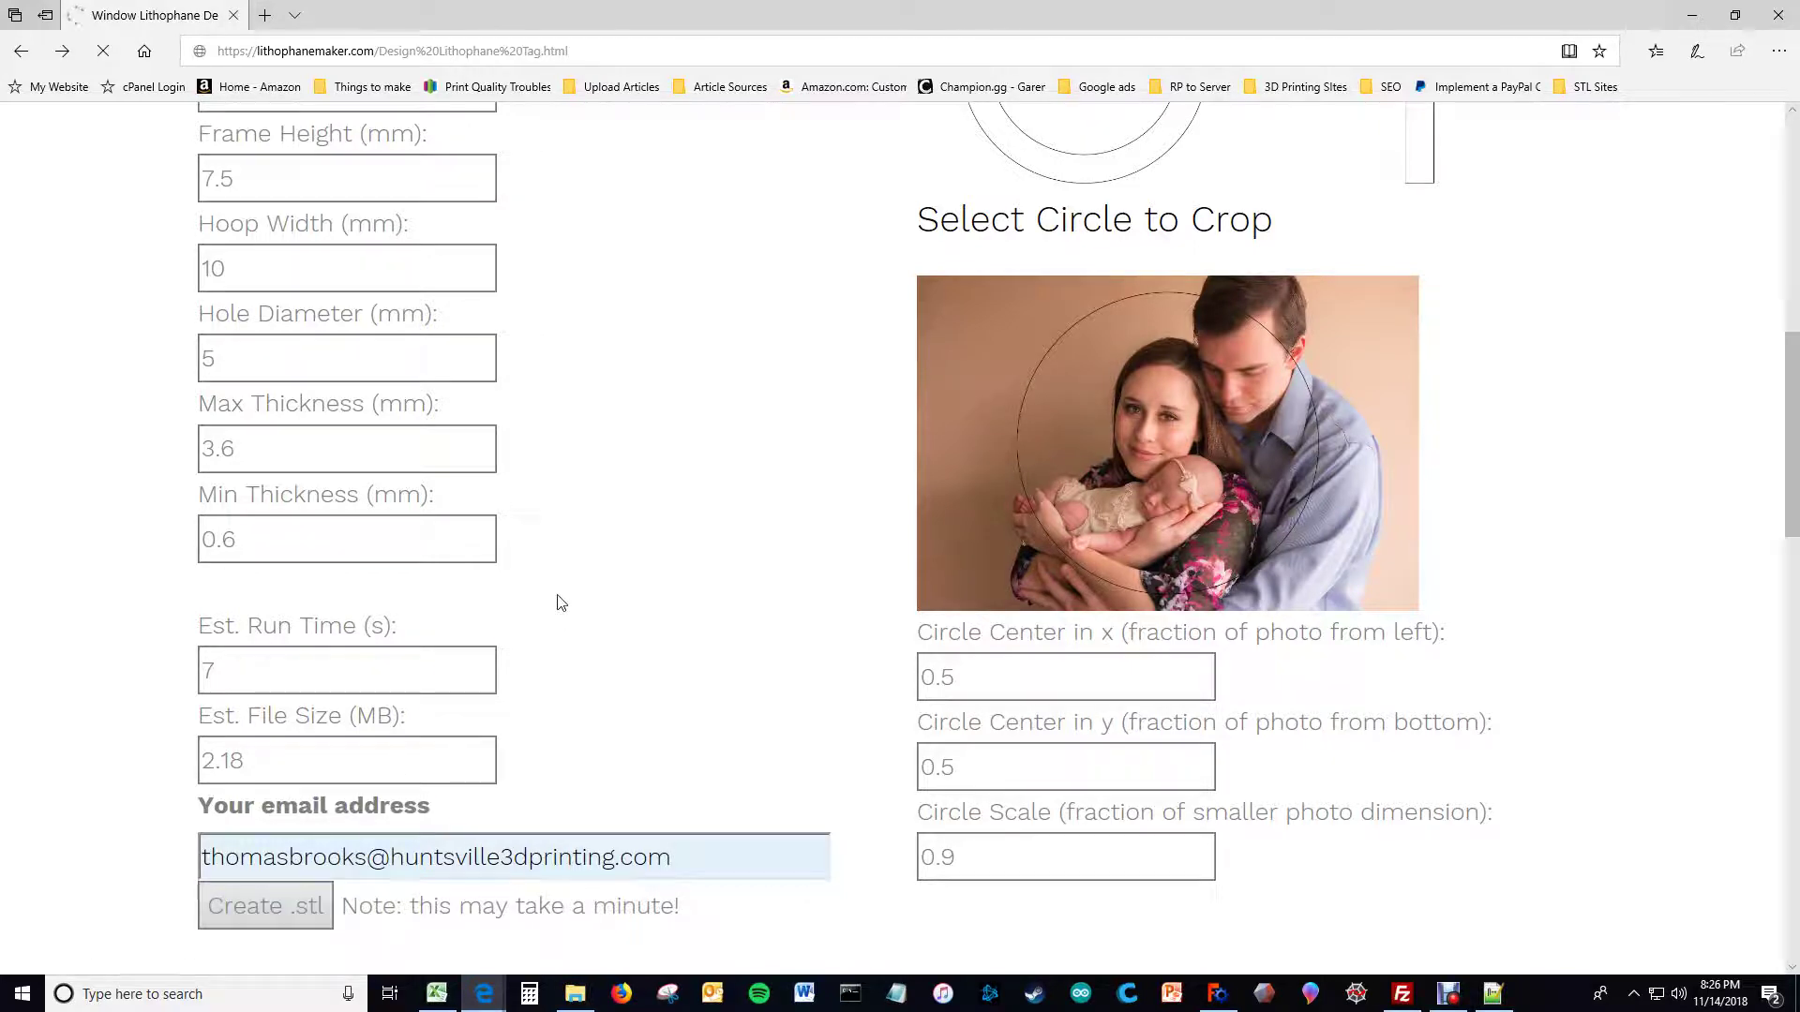
# Step: View the linked Thingiverse designs page and open the Patreon page for becoming a patron
pyautogui.scroll(-3, 633, 540)
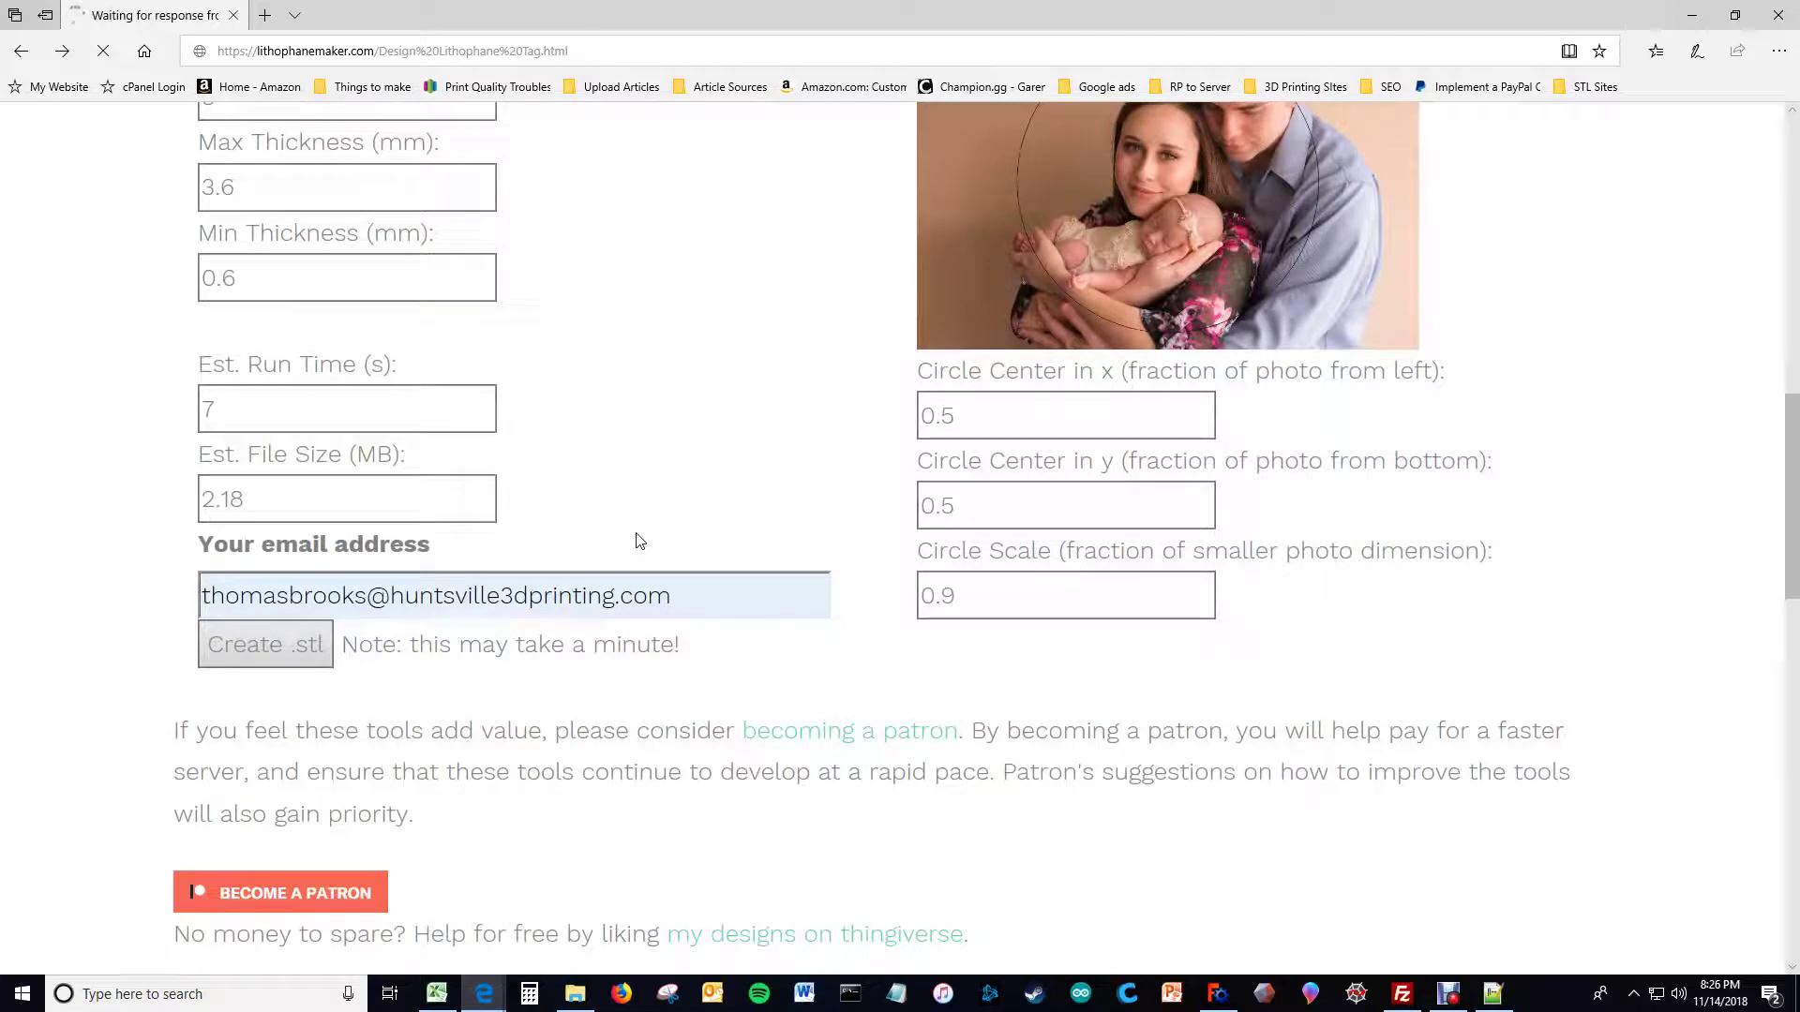
pyautogui.scroll(-2, 631, 441)
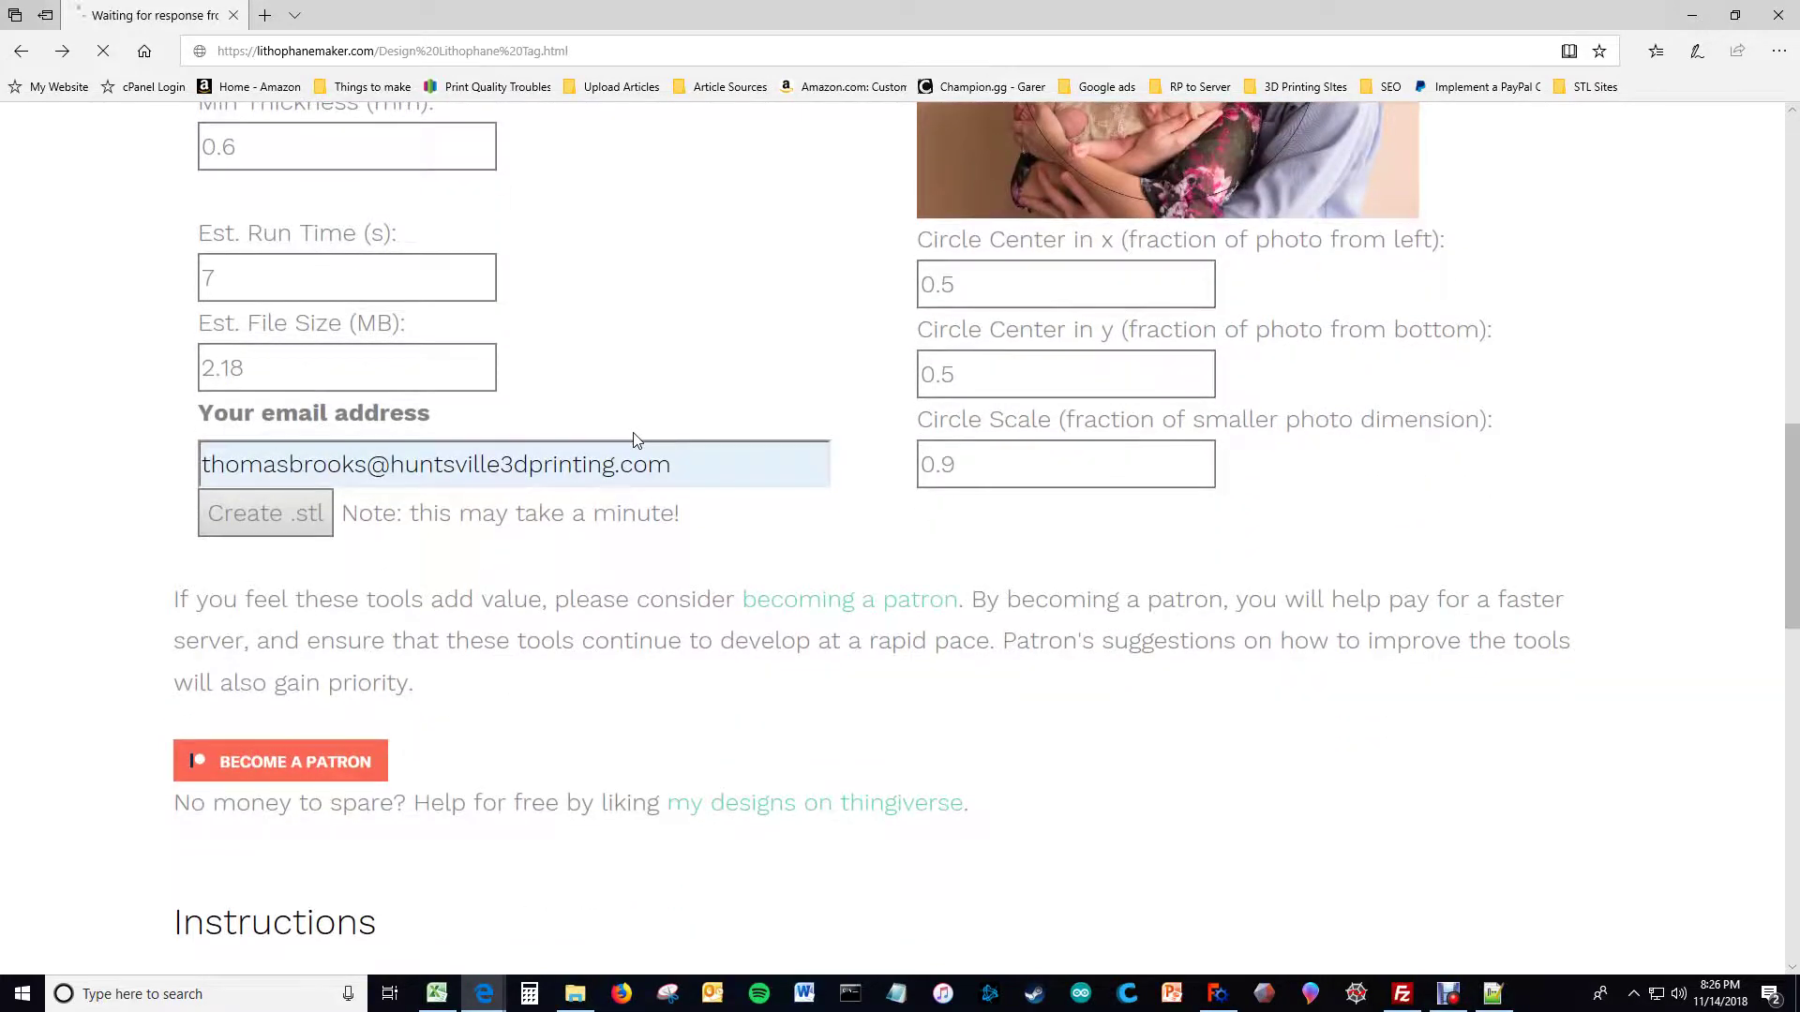
pyautogui.click(814, 809)
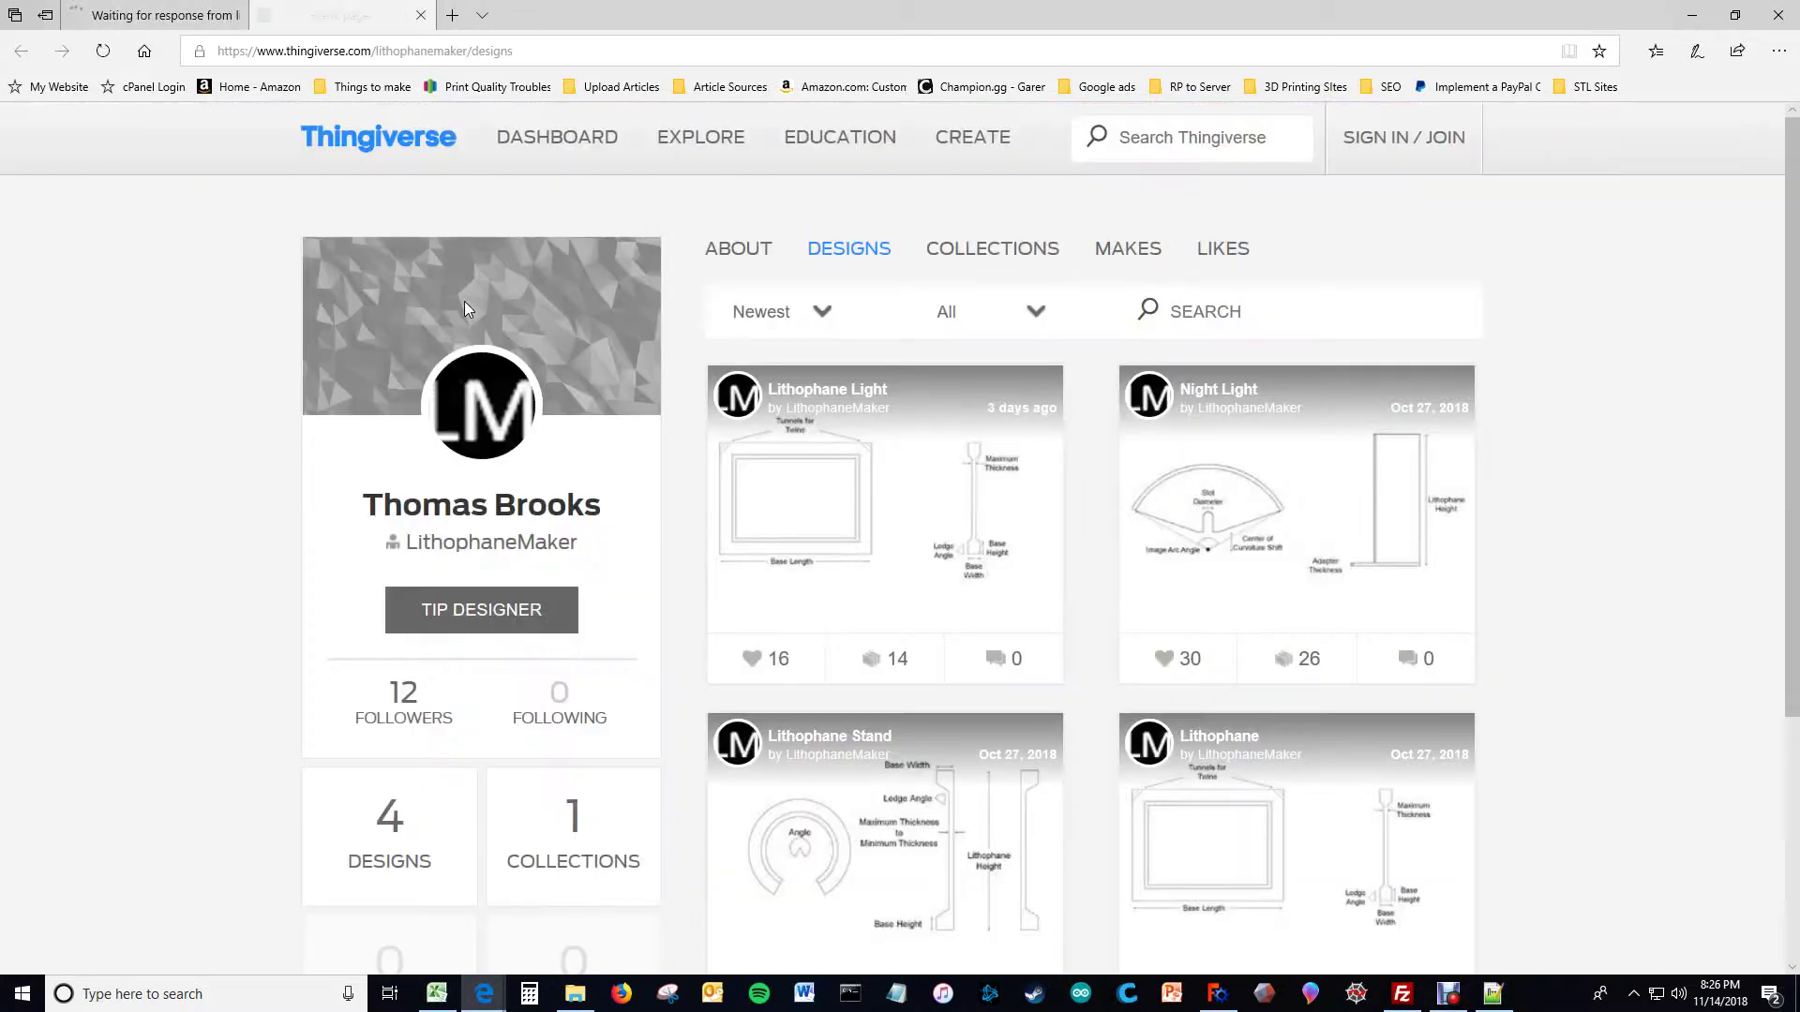
pyautogui.click(194, 11)
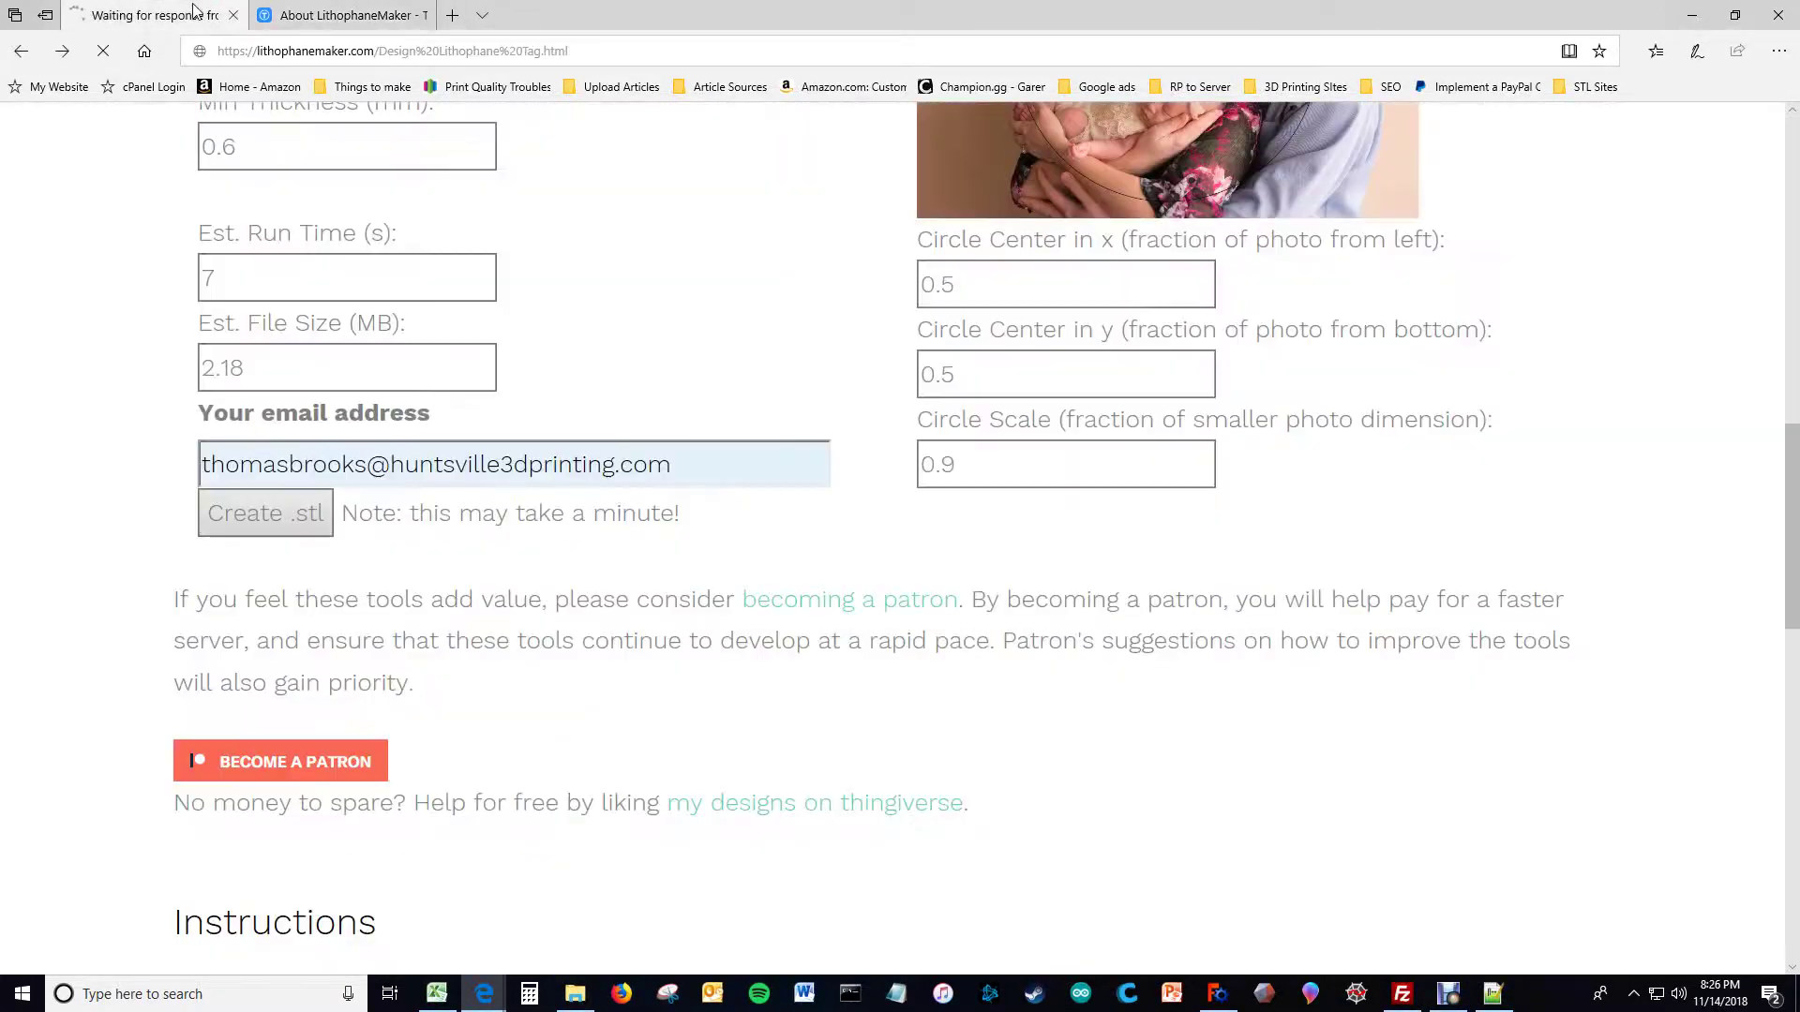
pyautogui.click(796, 602)
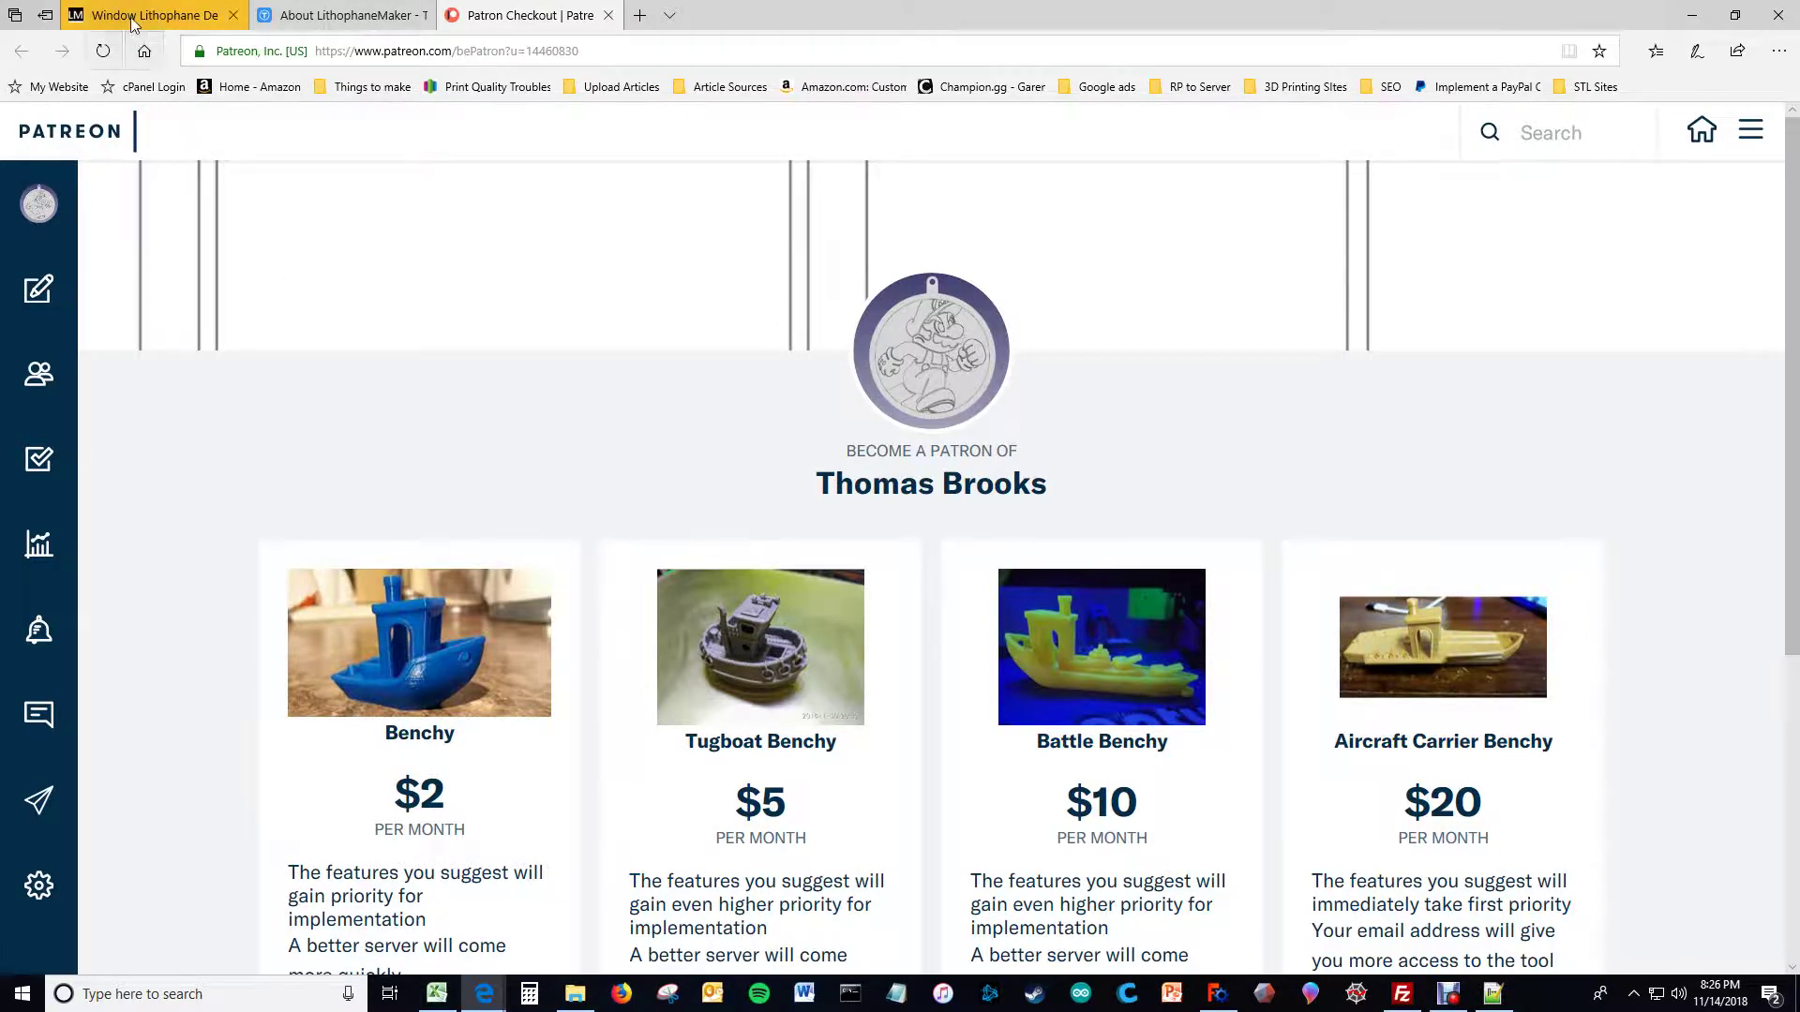
# Step: Return to the lithophane design page and save the generated file tag-Faye.stl
pyautogui.moveTo(132, 23)
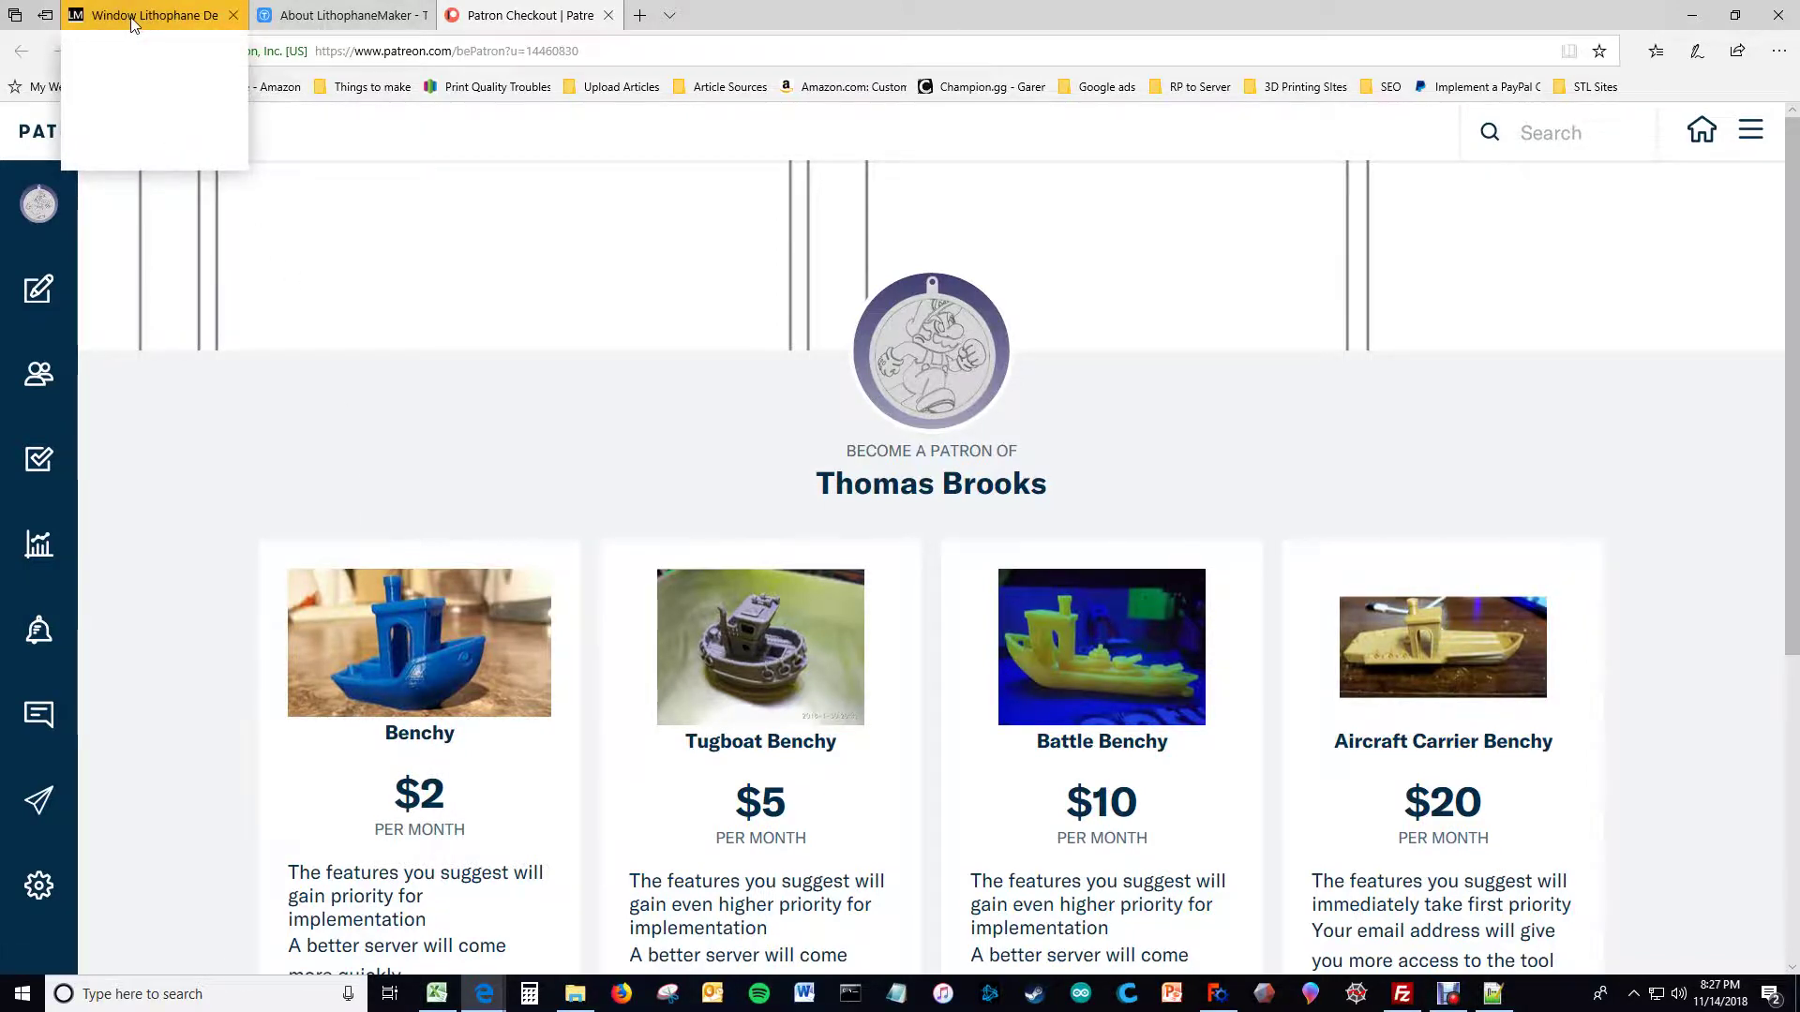
pyautogui.click(132, 23)
pyautogui.scroll(-1, 900, 633)
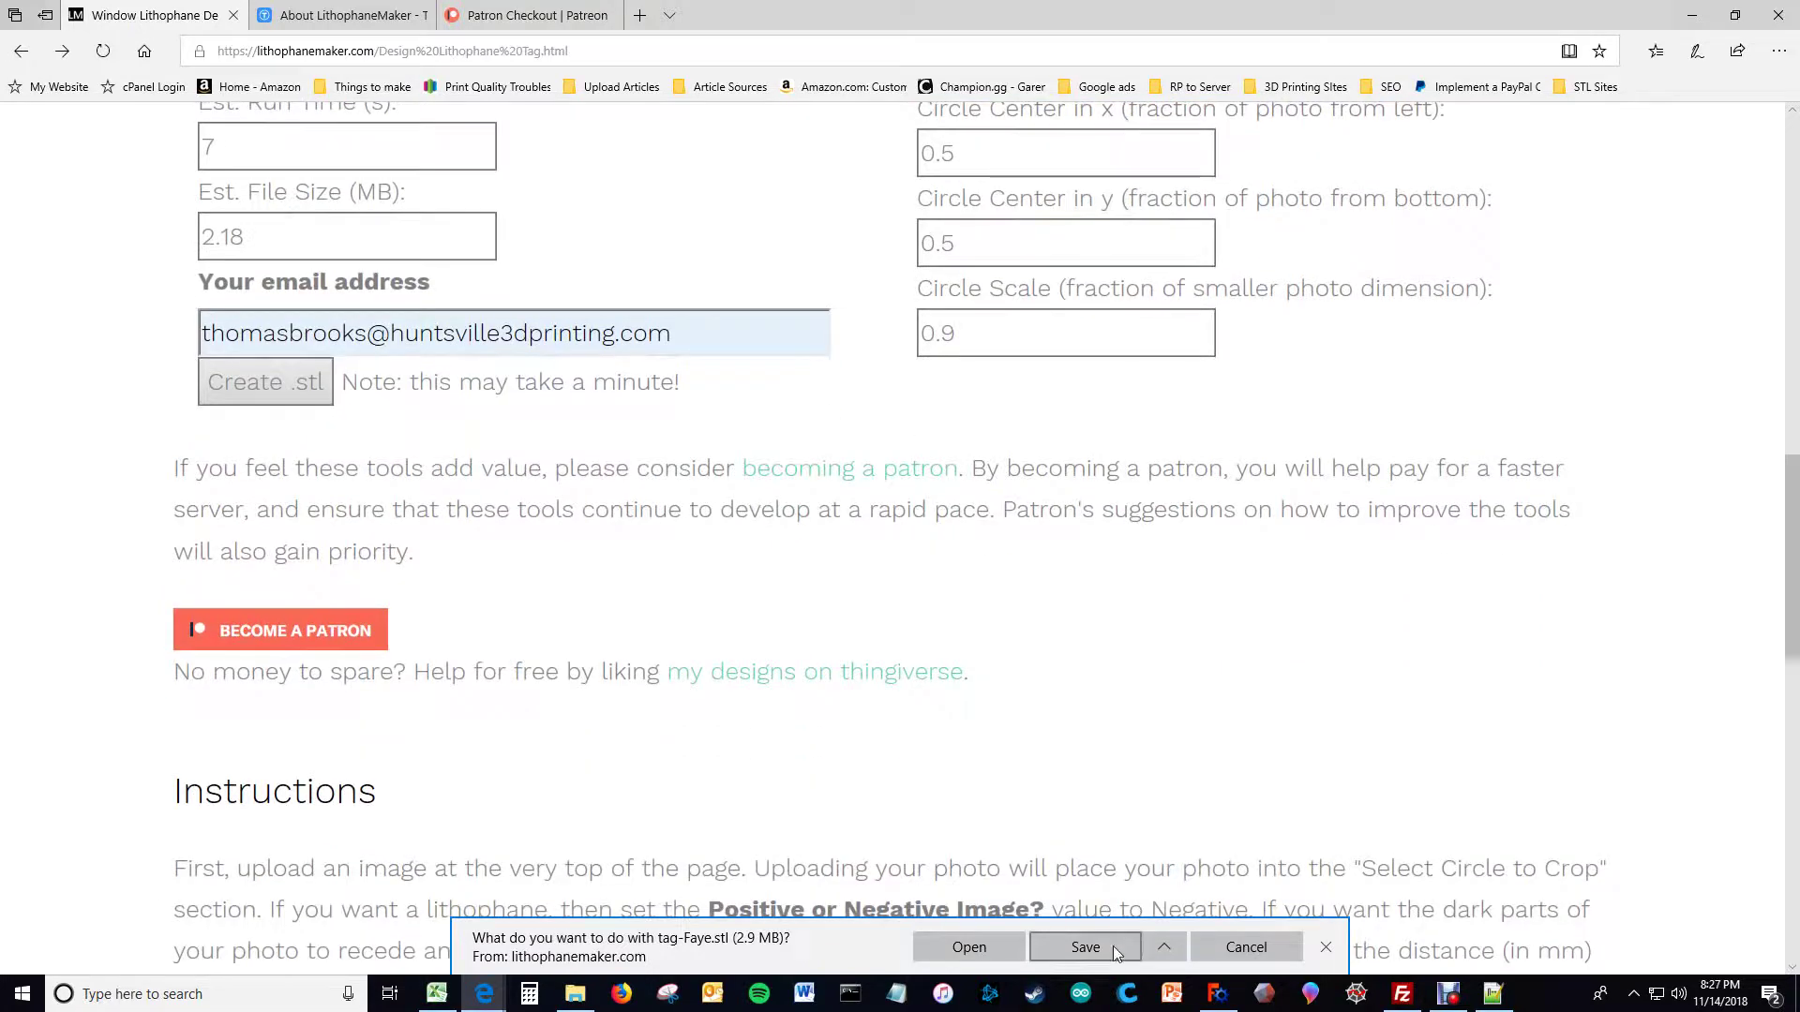
pyautogui.click(1104, 954)
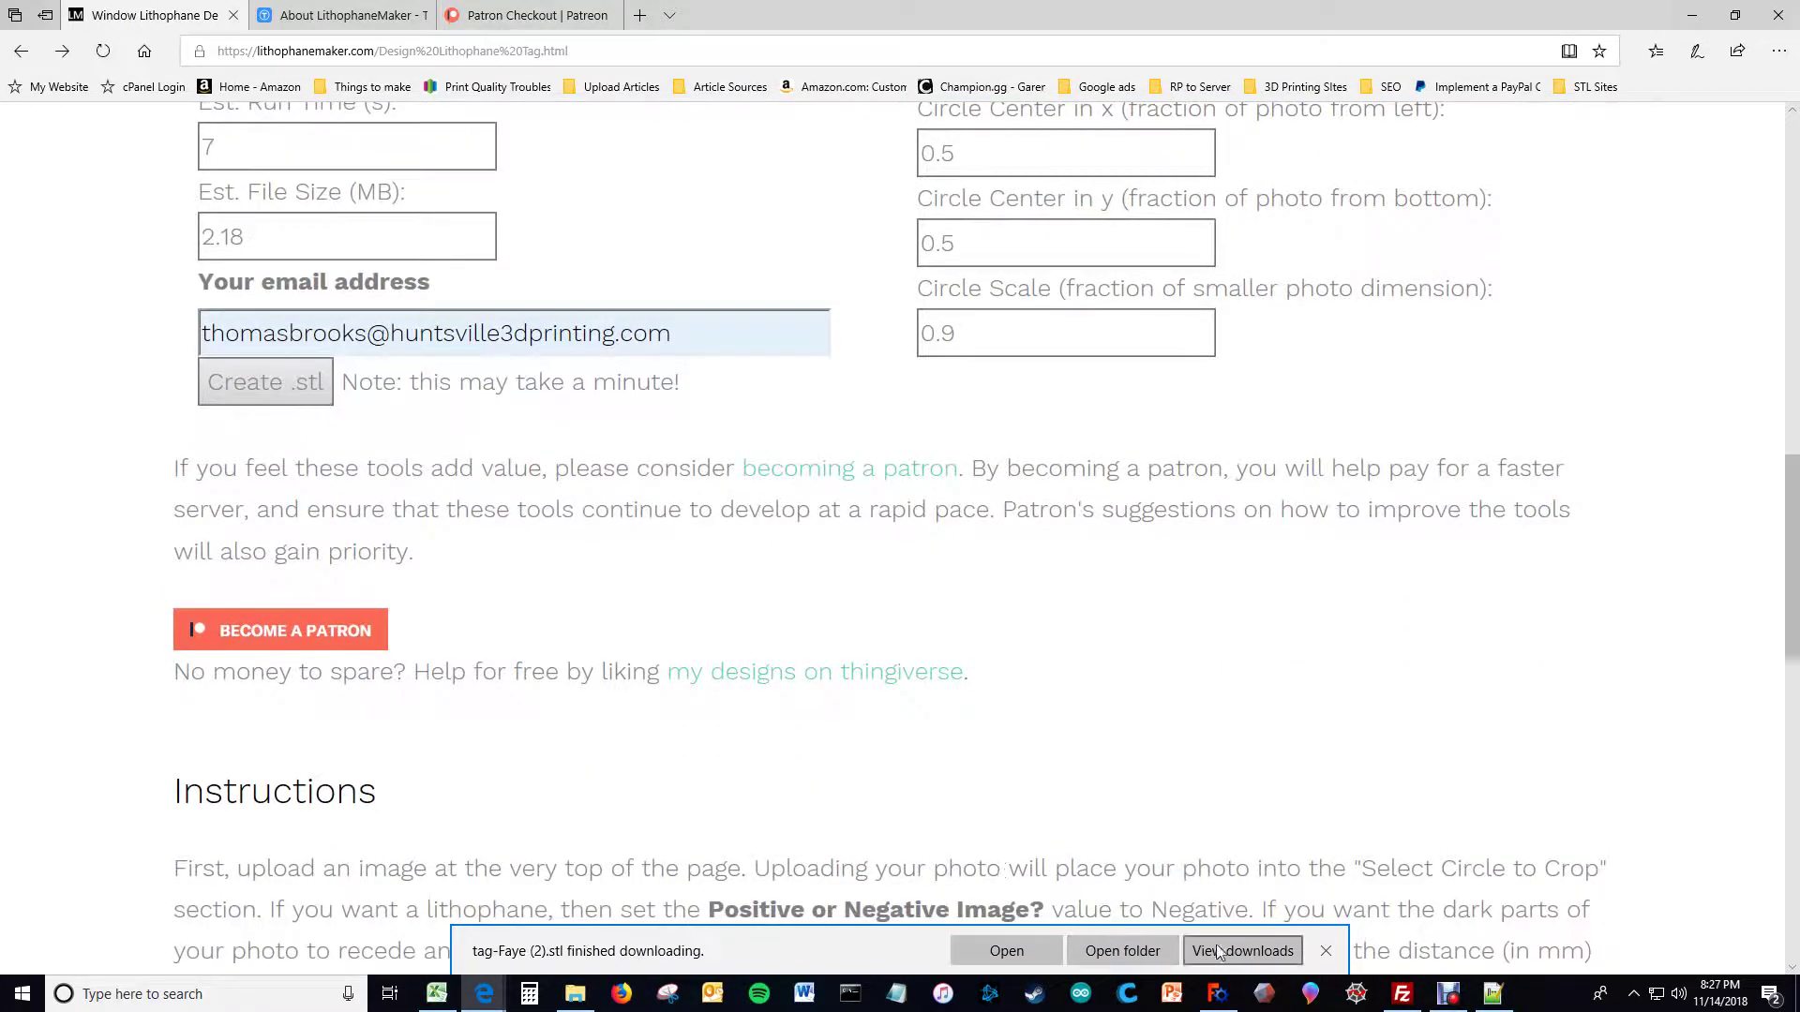
# Step: Switch to FreeCAD, open tag-Faye (2).stl from the Downloads folder and inspect the tag model from several angles
pyautogui.moveTo(1217, 994)
pyautogui.click(1221, 947)
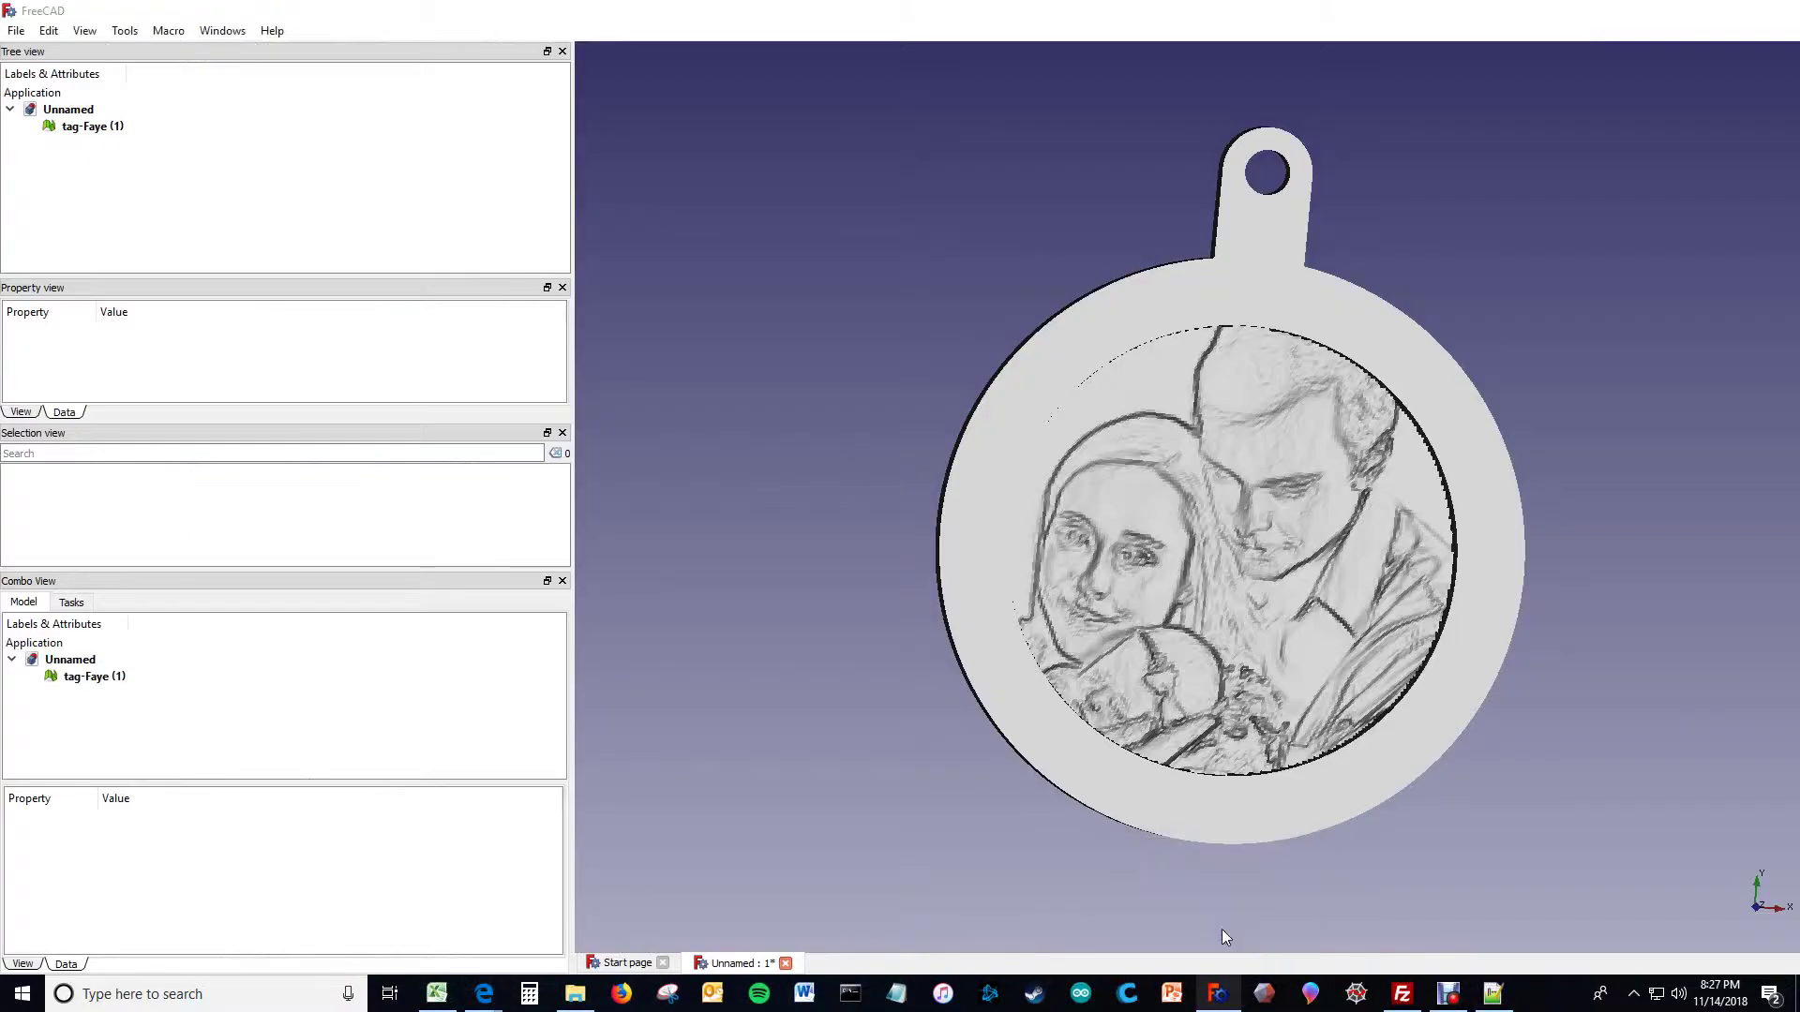
pyautogui.click(16, 31)
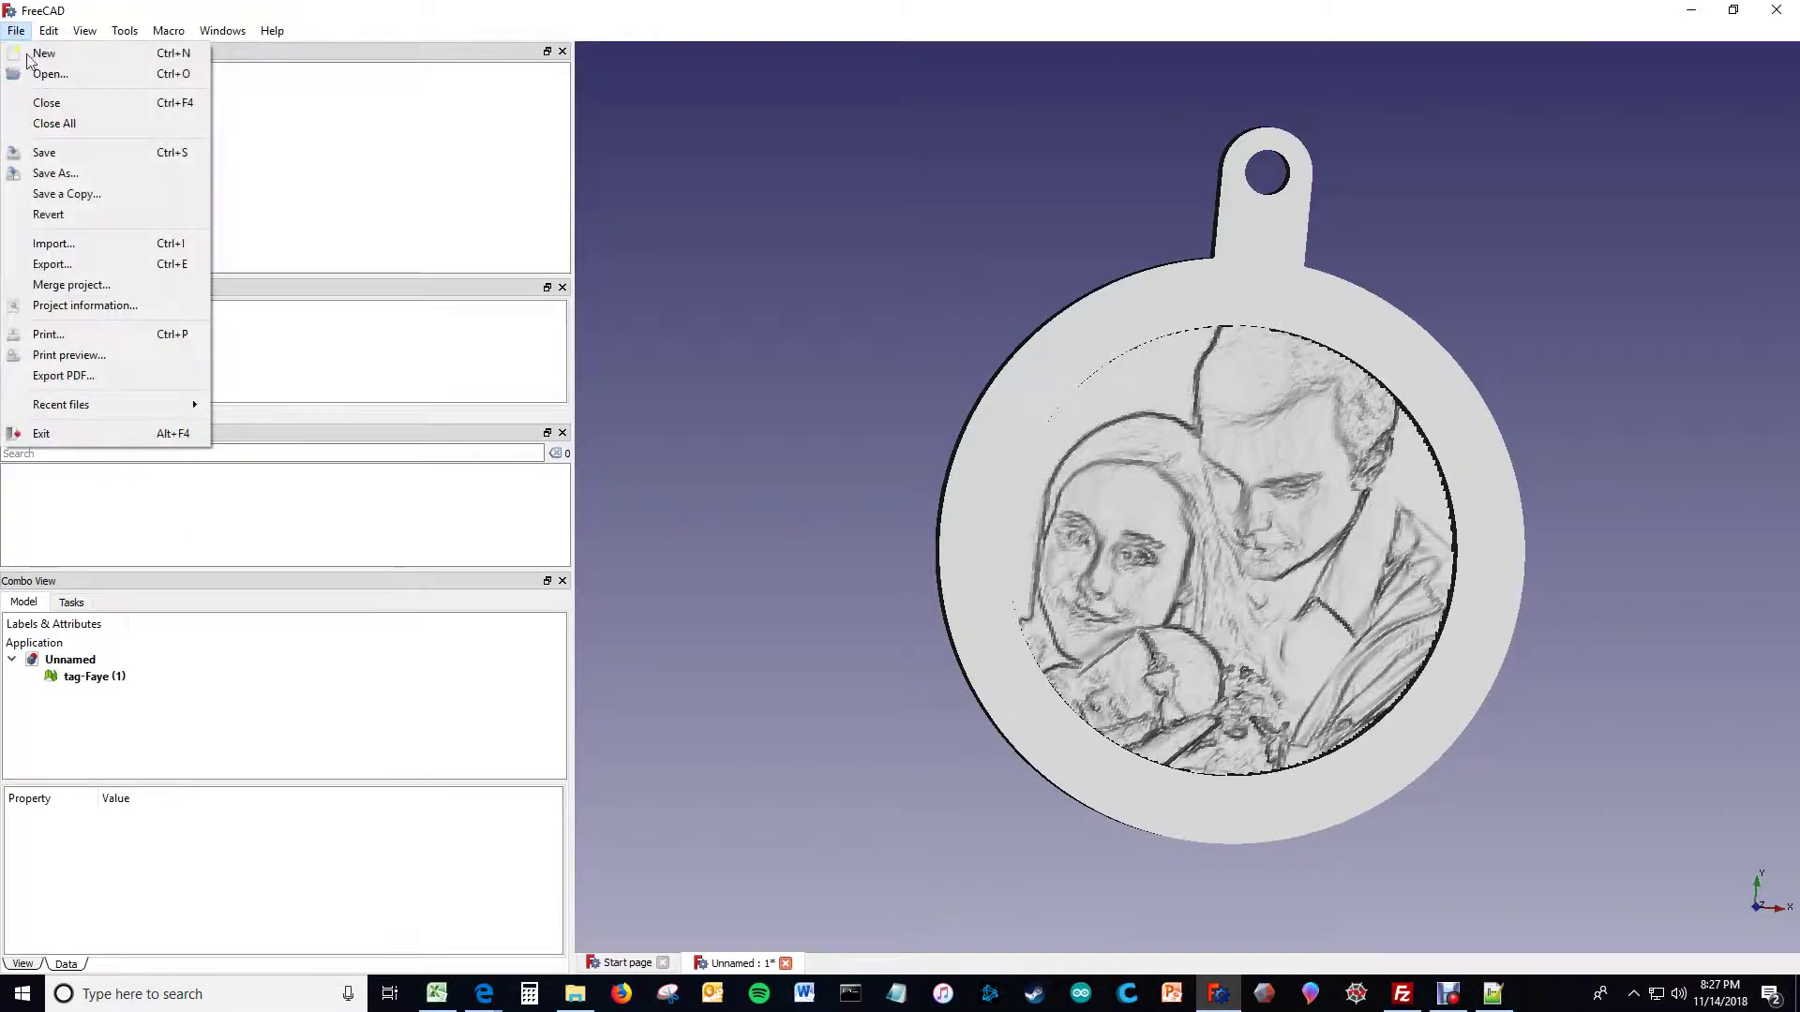
pyautogui.click(47, 73)
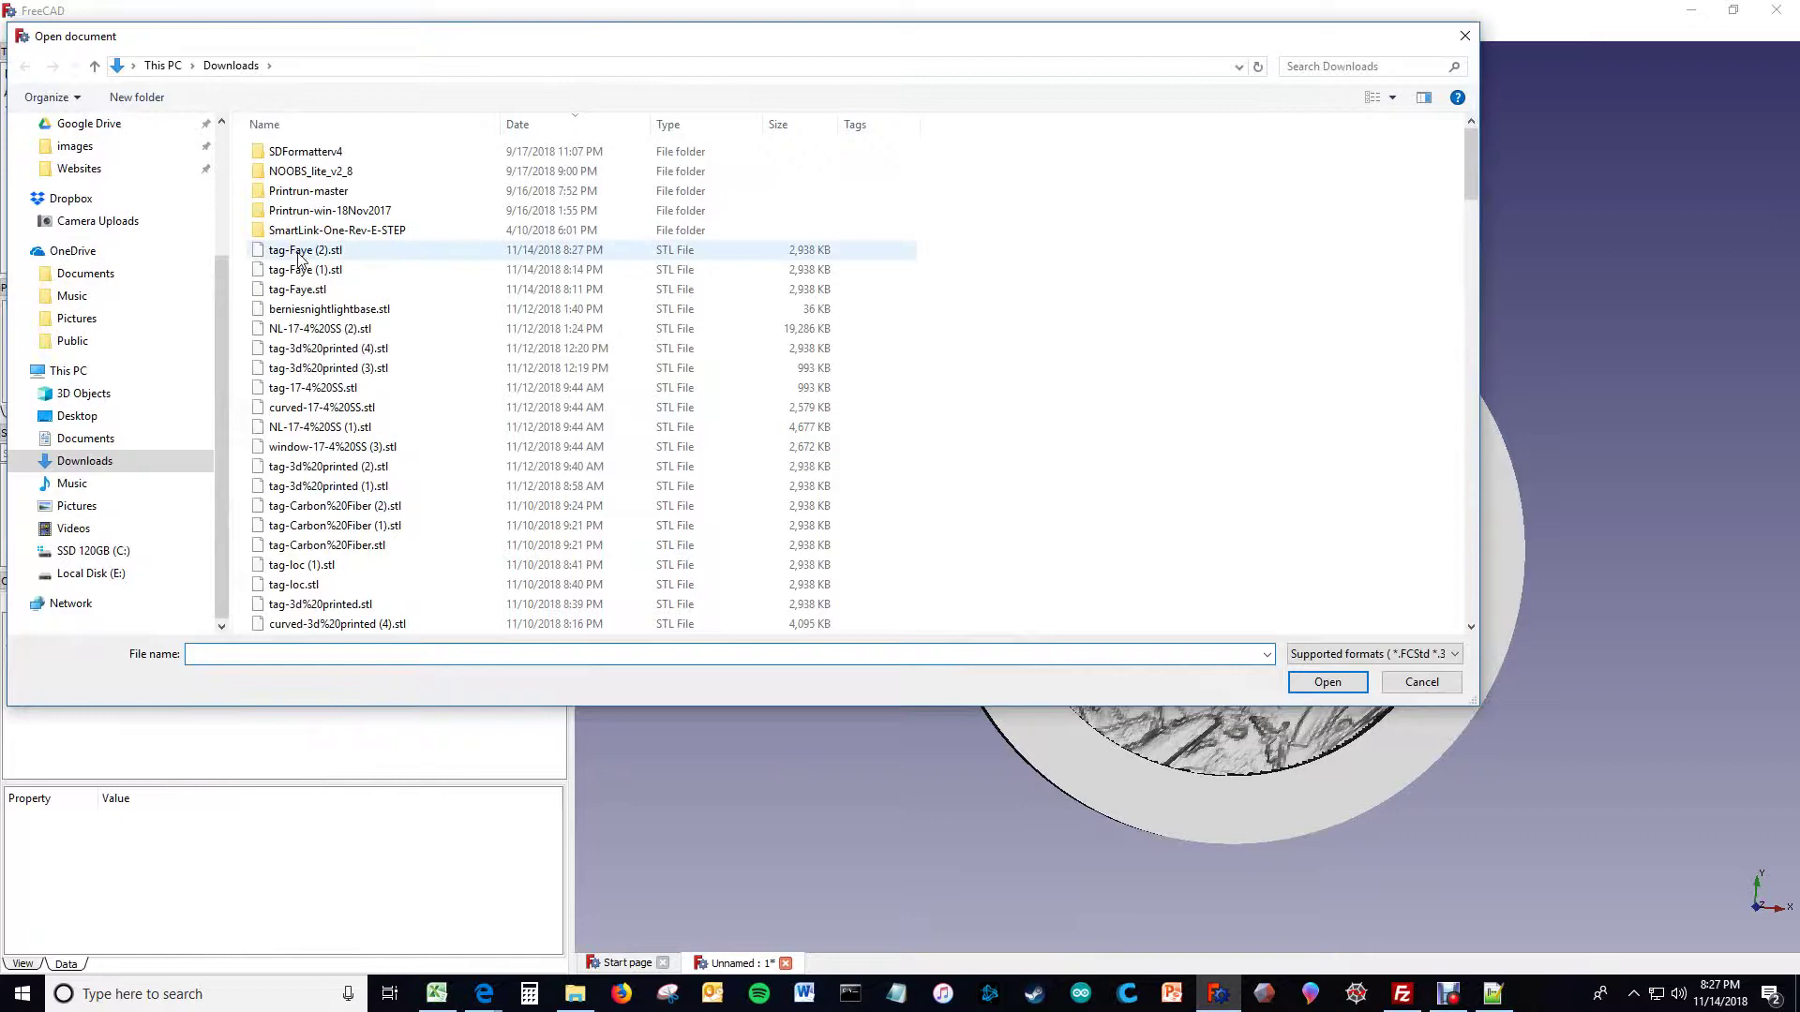
pyautogui.doubleClick(309, 249)
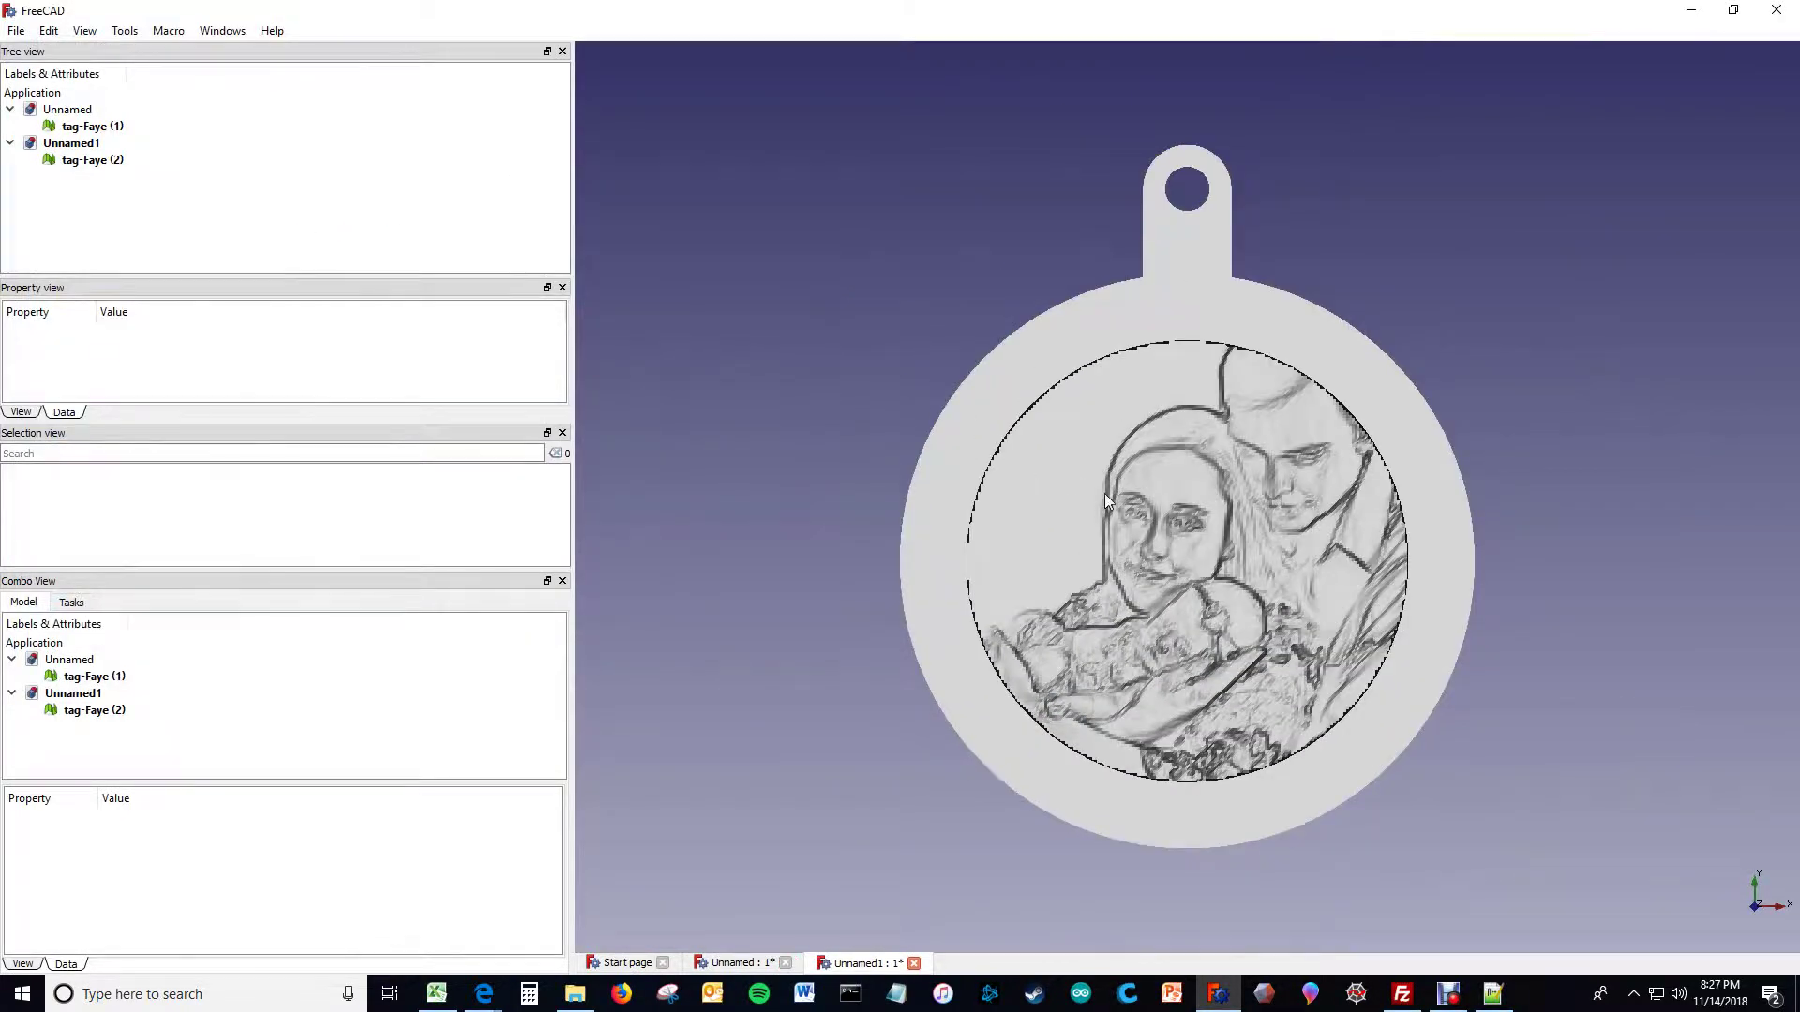
pyautogui.moveTo(1104, 493); pyautogui.dragTo(1252, 636, button='middle')
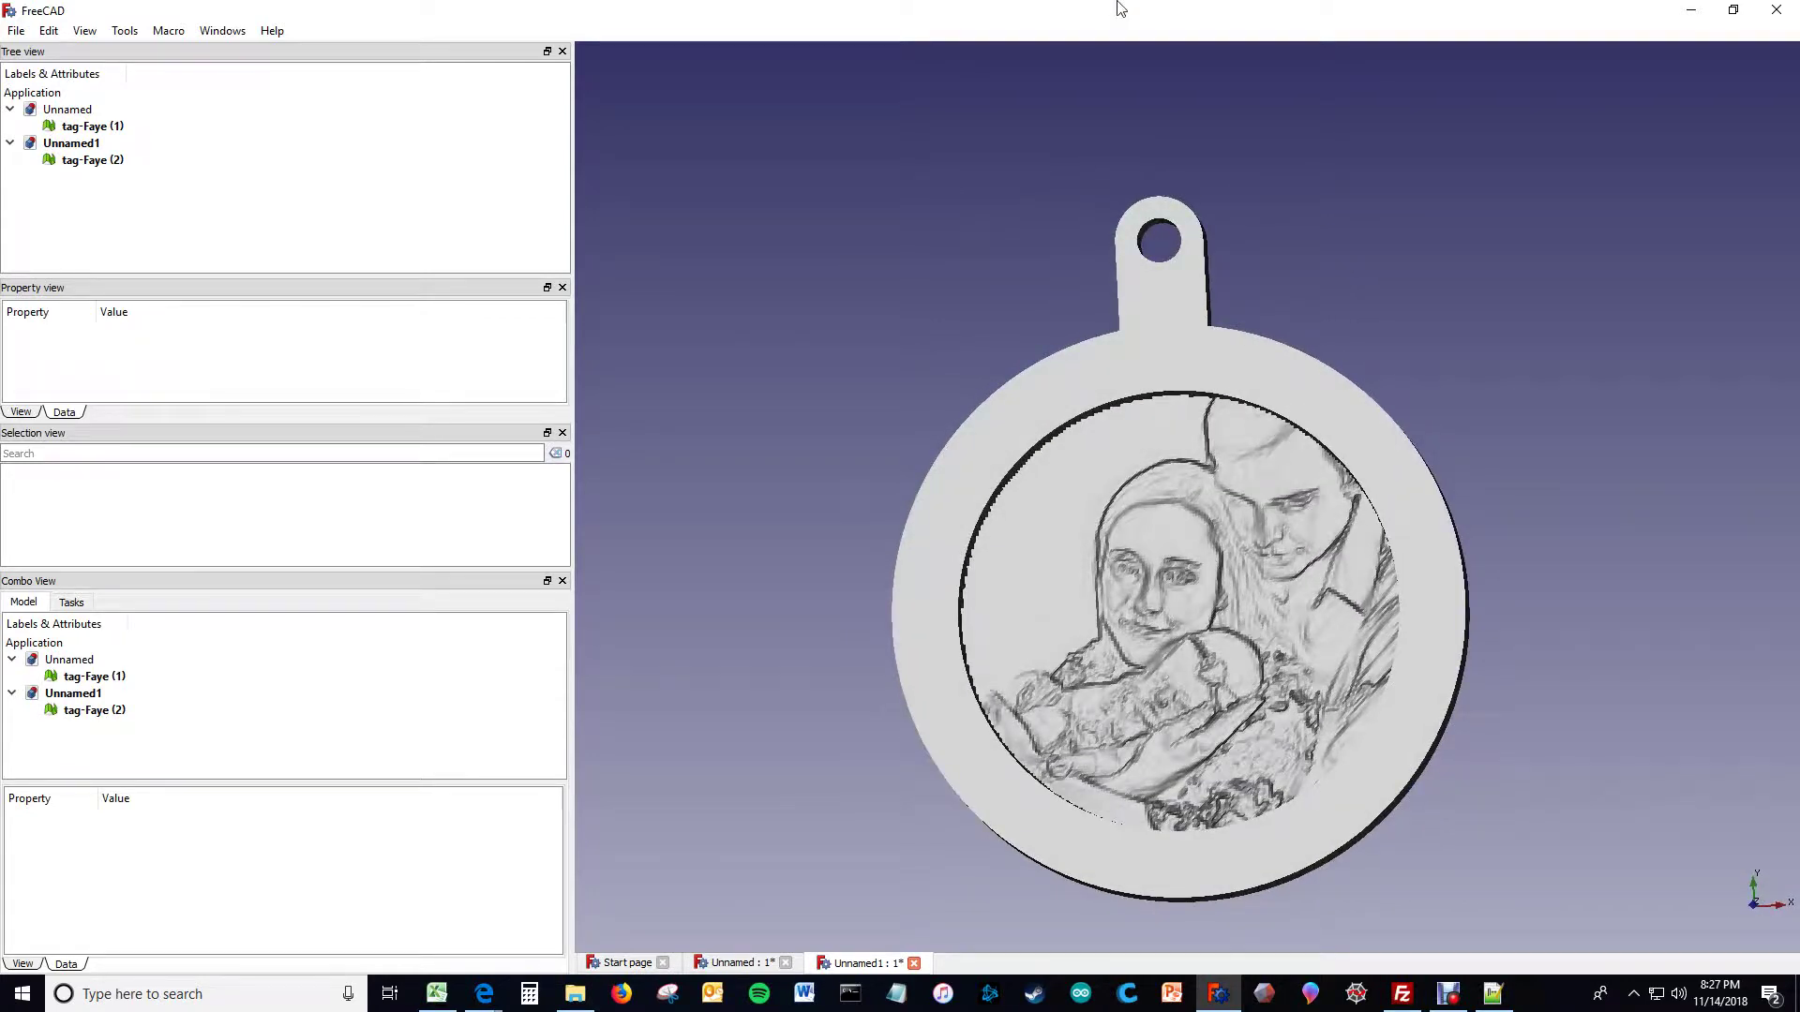
pyautogui.moveTo(1100, 514); pyautogui.dragTo(1138, 424, button='middle')
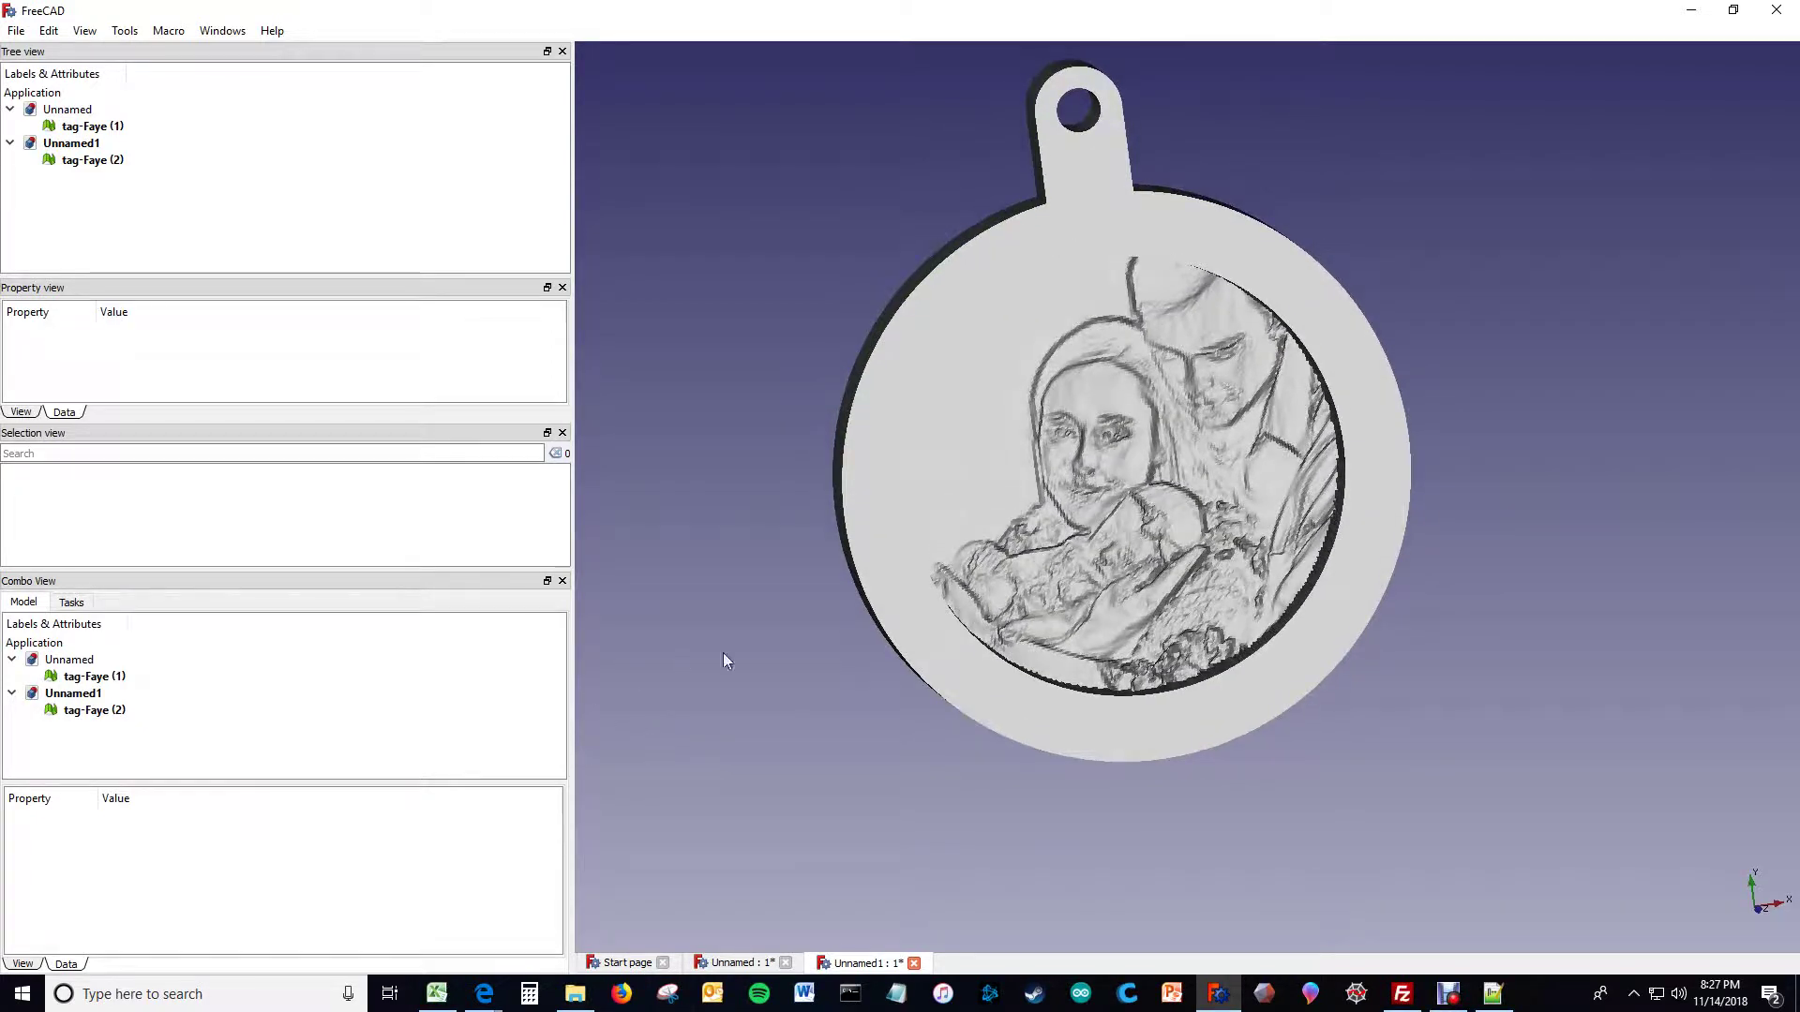
pyautogui.moveTo(727, 655); pyautogui.dragTo(1031, 671, button='middle')
pyautogui.press('1')
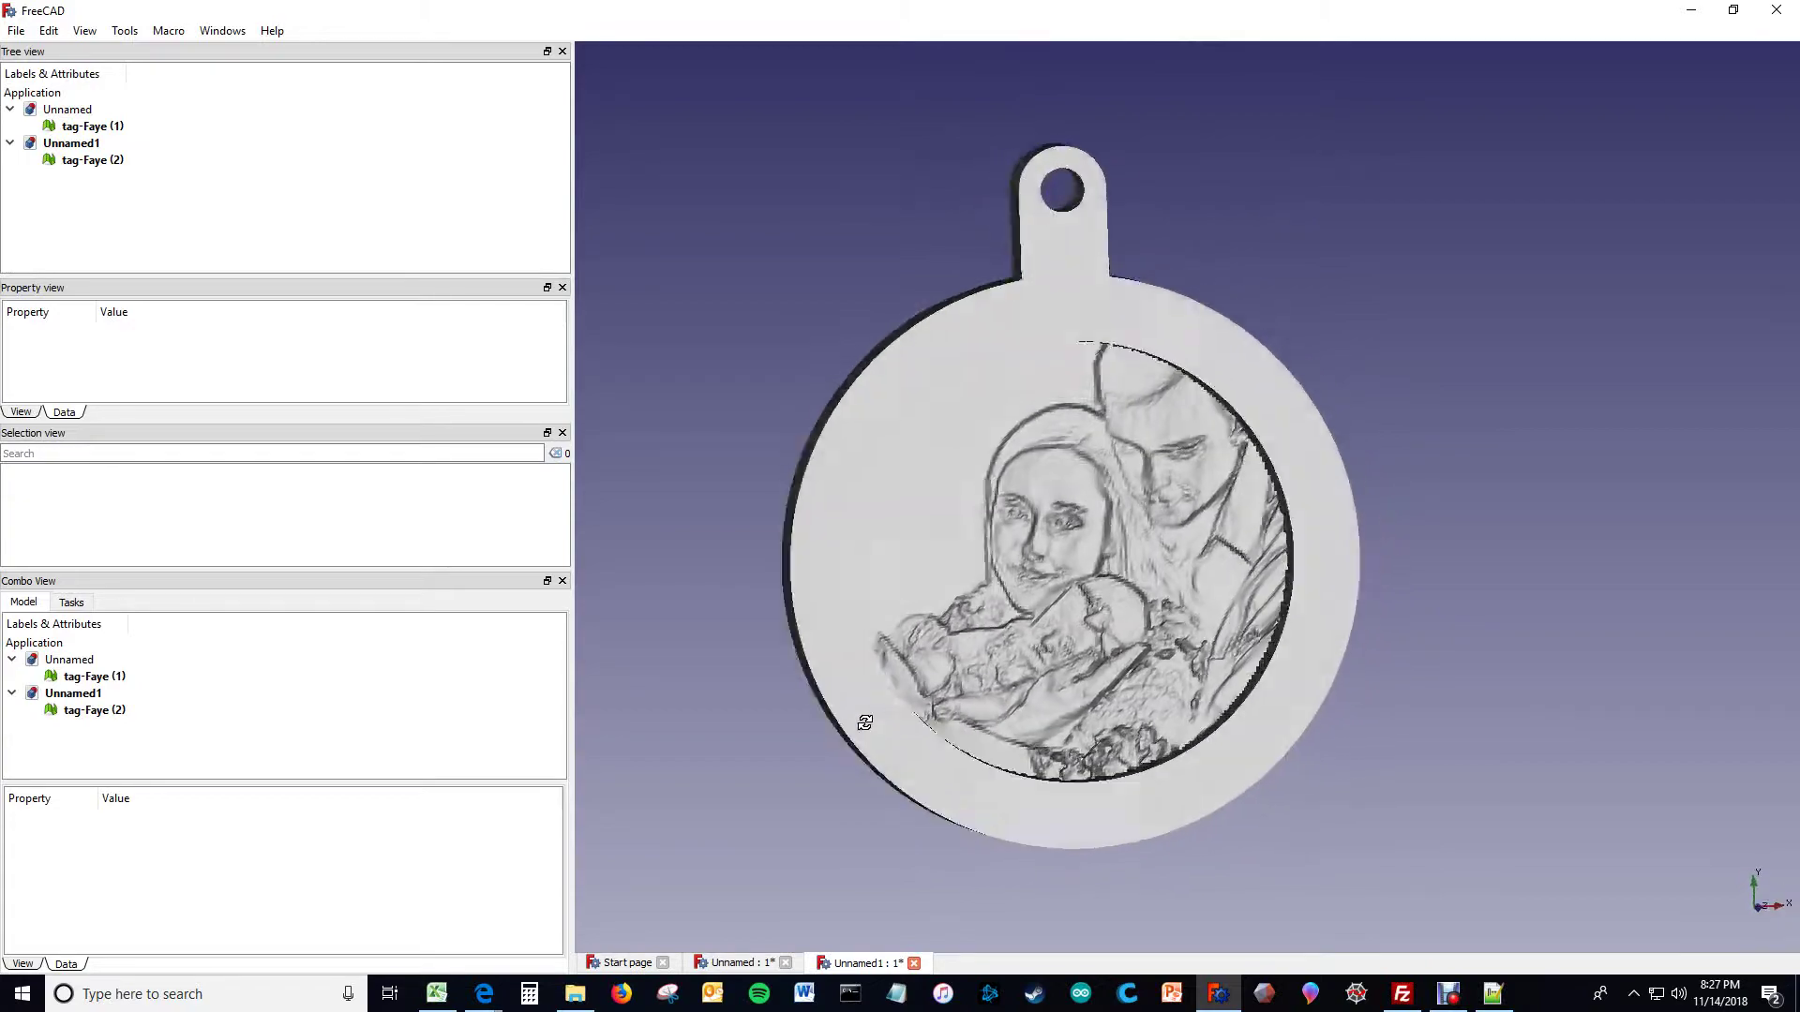
# Step: Switch back to the design page in the browser, try the Negative (lithophane) image type and restore Positive (tag)
pyautogui.moveTo(484, 1003)
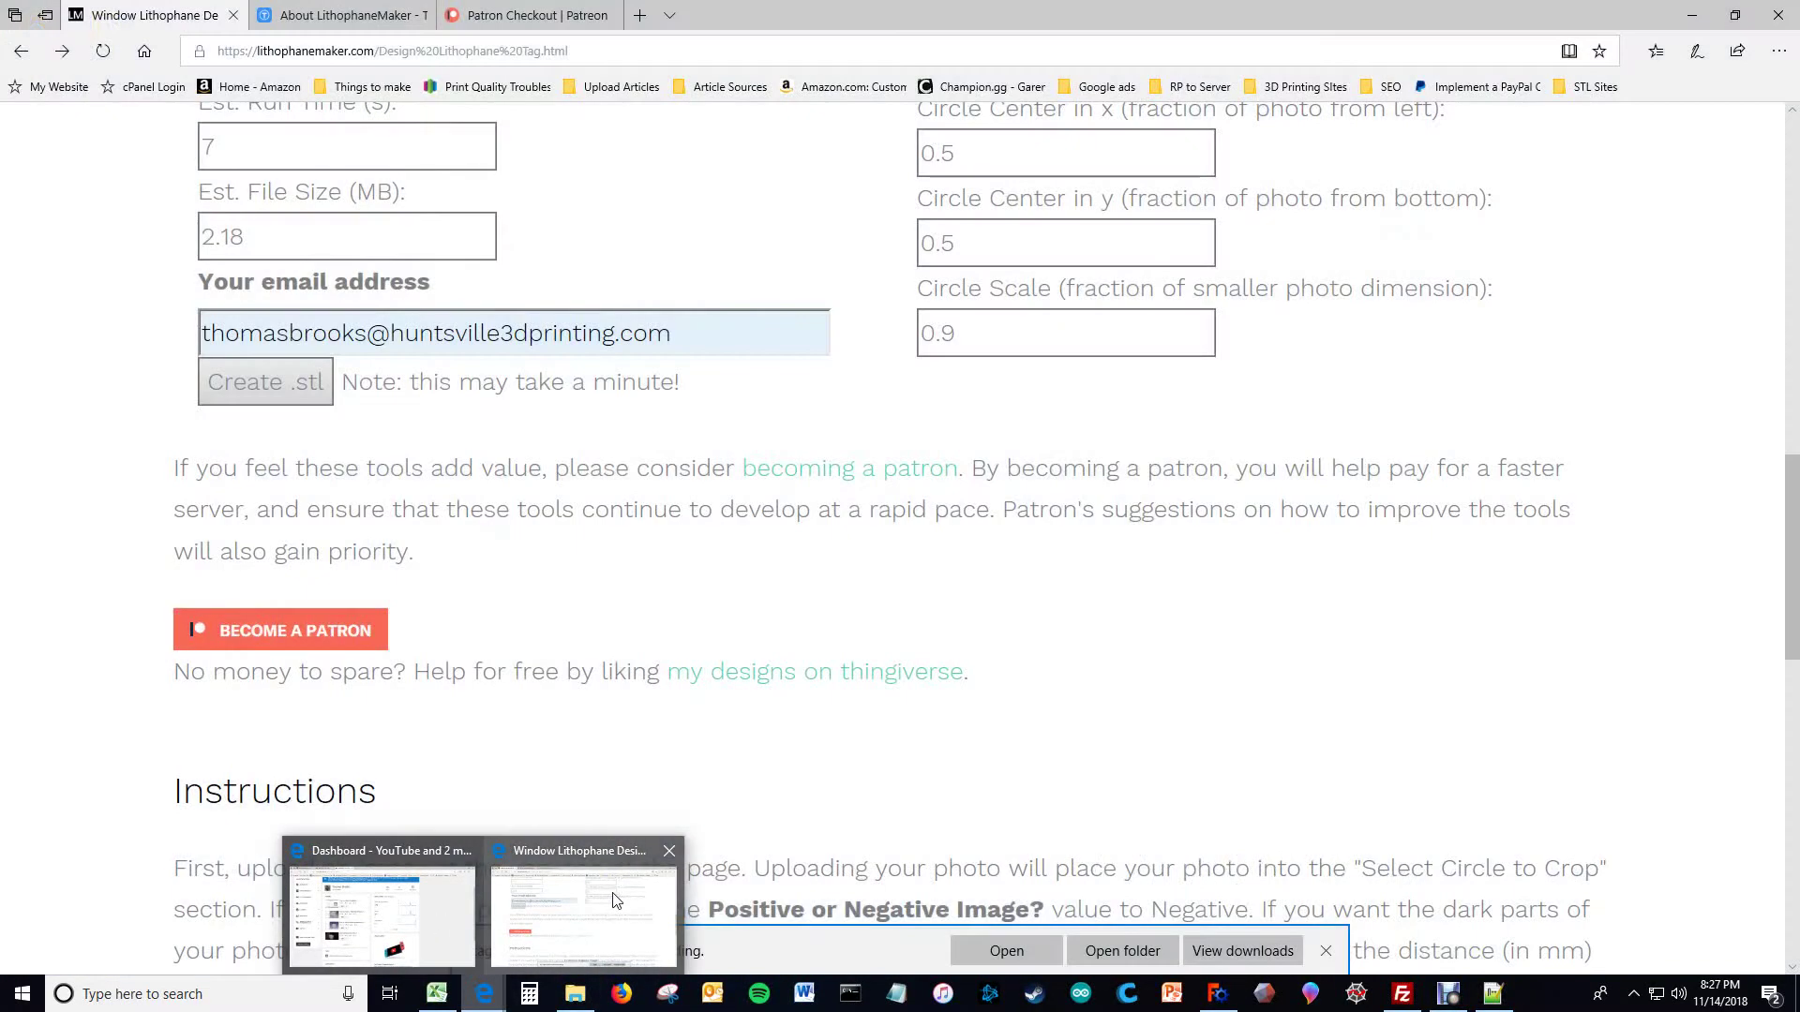
pyautogui.click(581, 904)
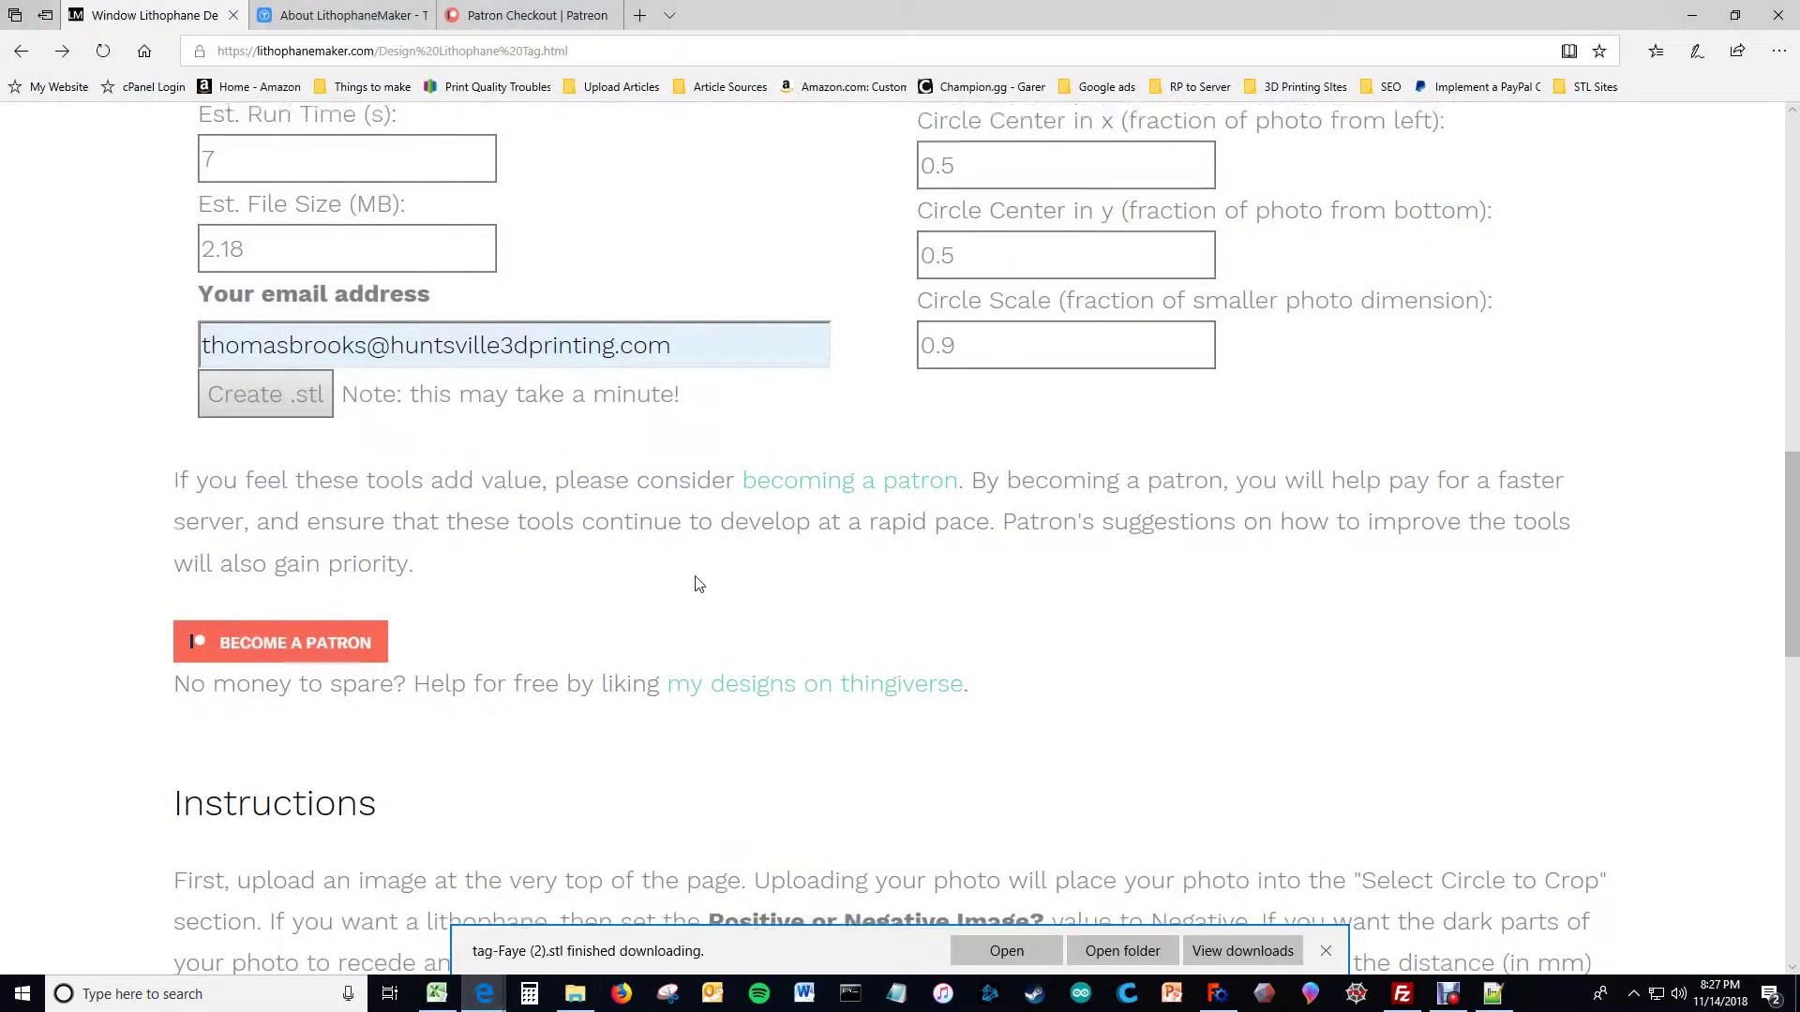
pyautogui.scroll(10, 692, 586)
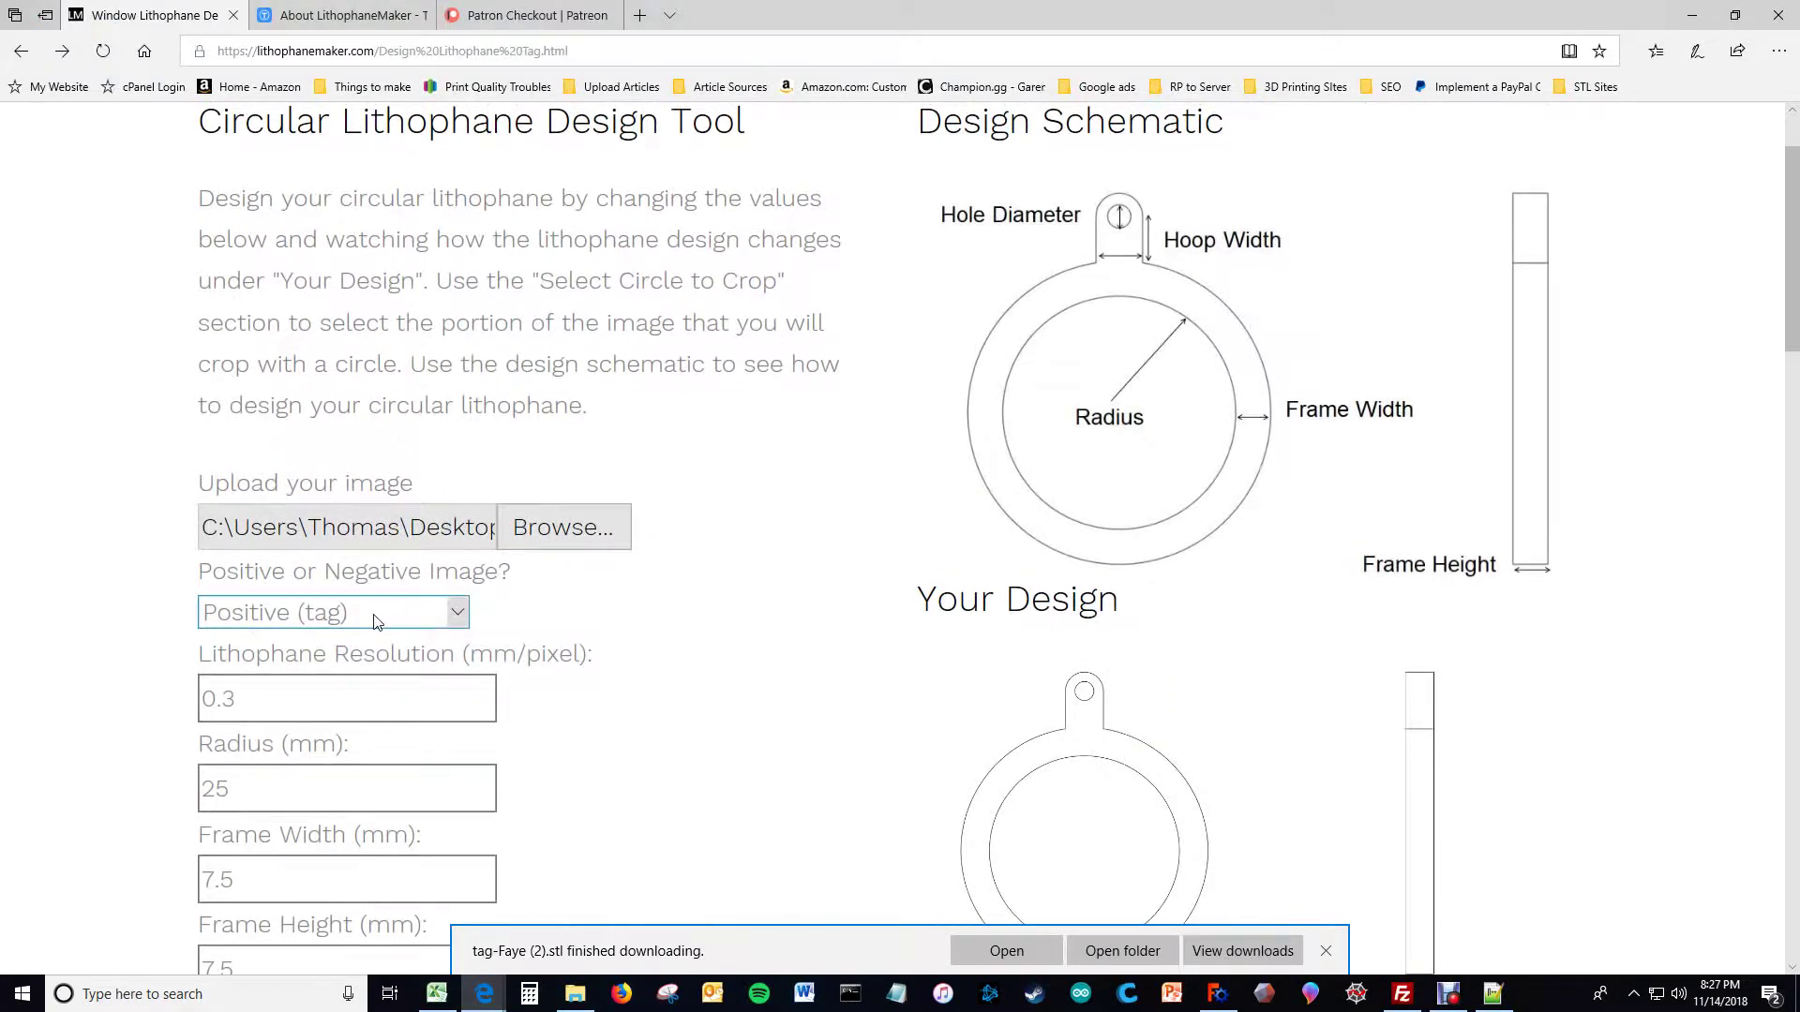
pyautogui.click(362, 616)
pyautogui.click(361, 646)
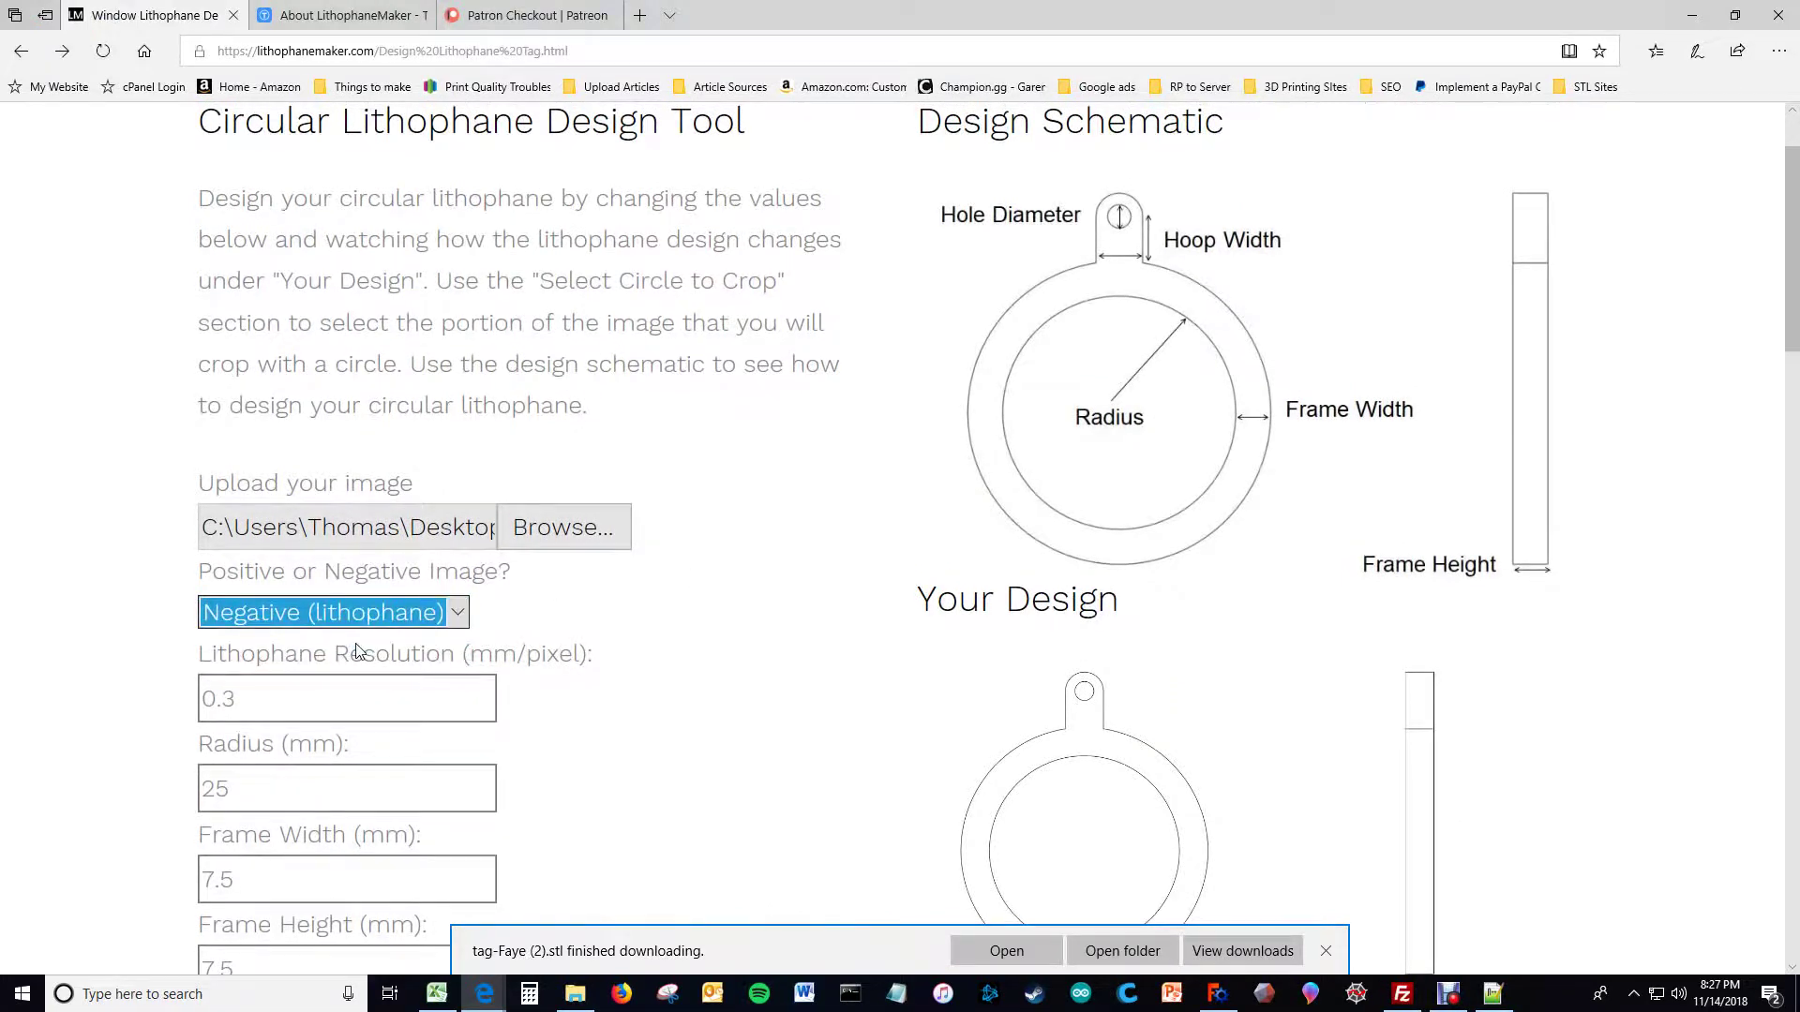
pyautogui.click(401, 615)
pyautogui.click(373, 589)
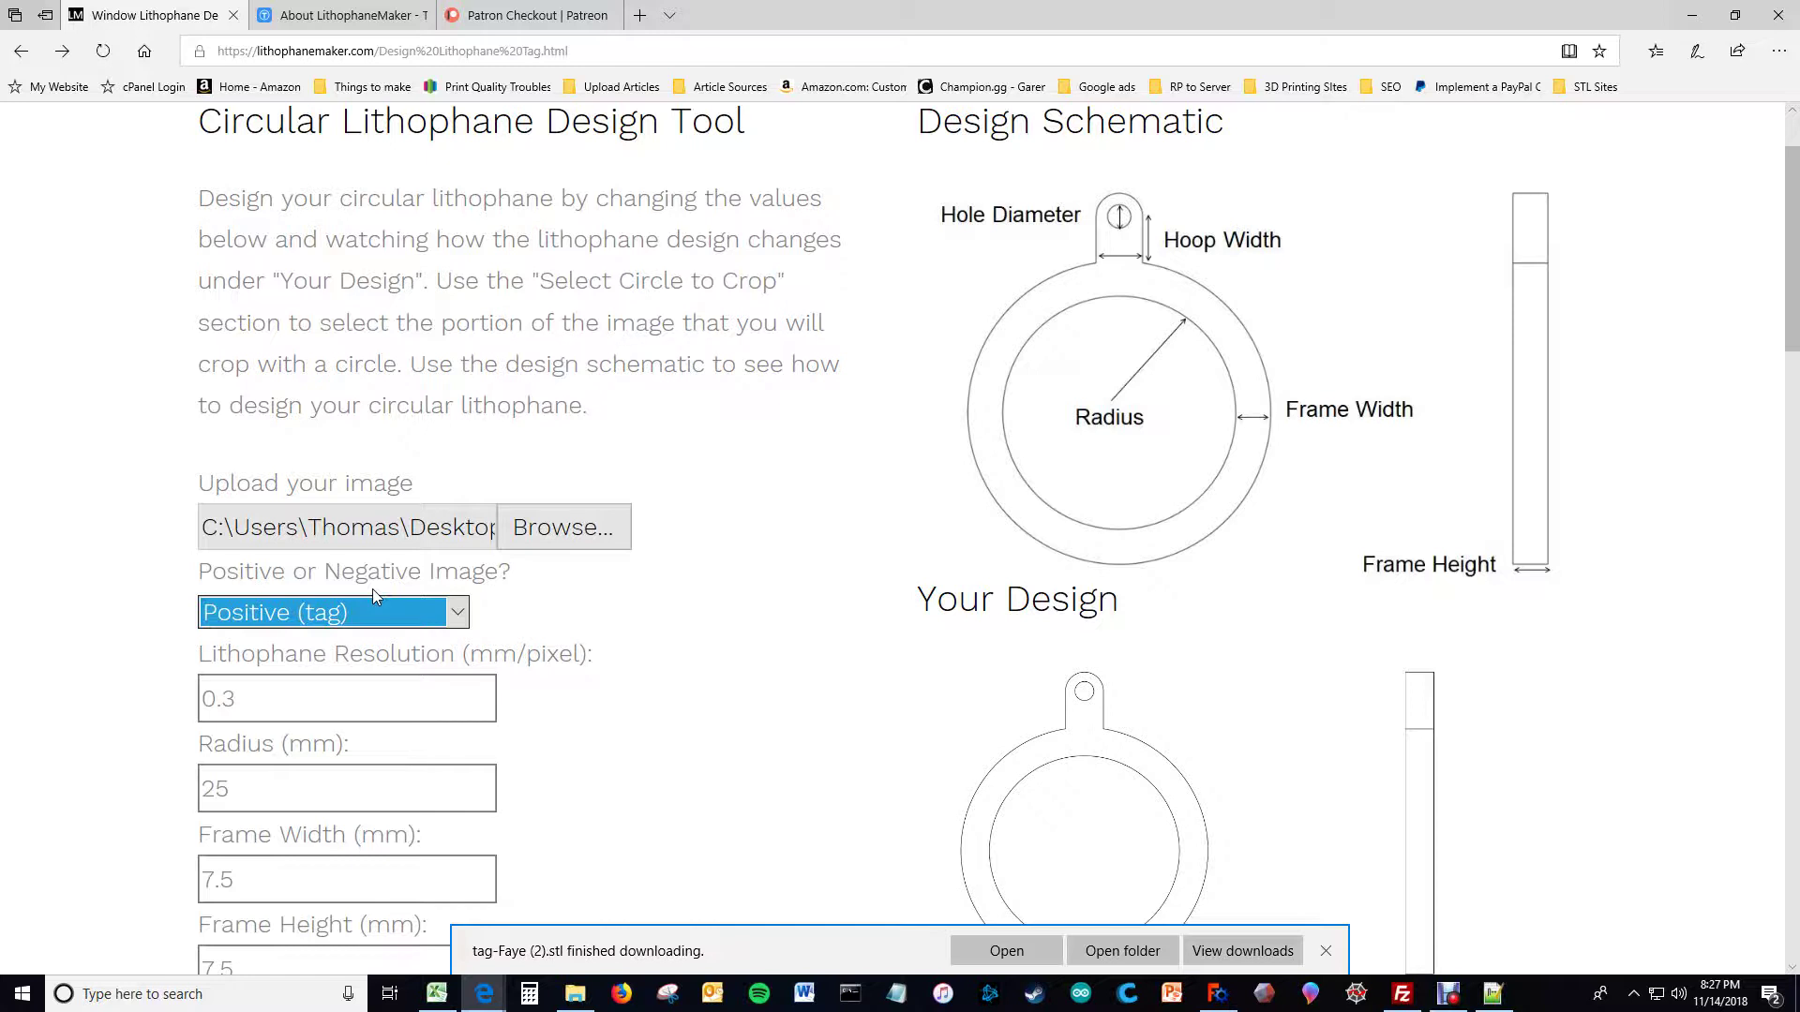
pyautogui.click(443, 616)
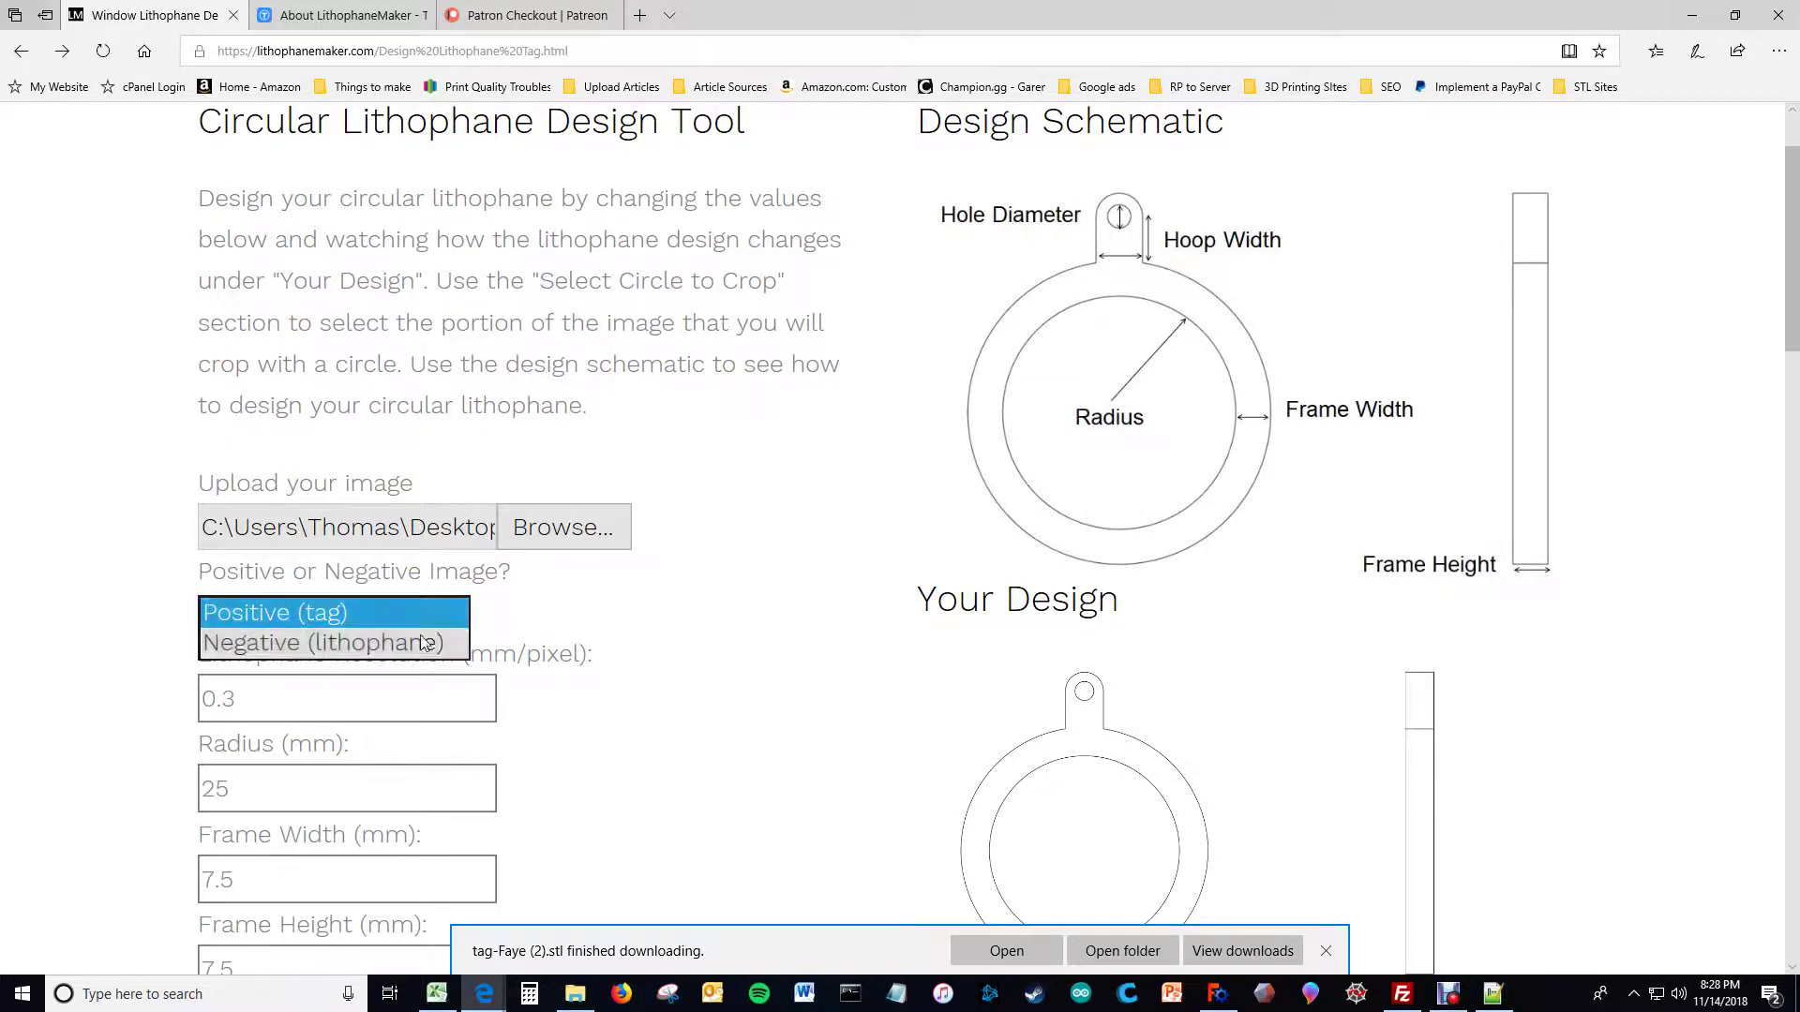
pyautogui.click(581, 616)
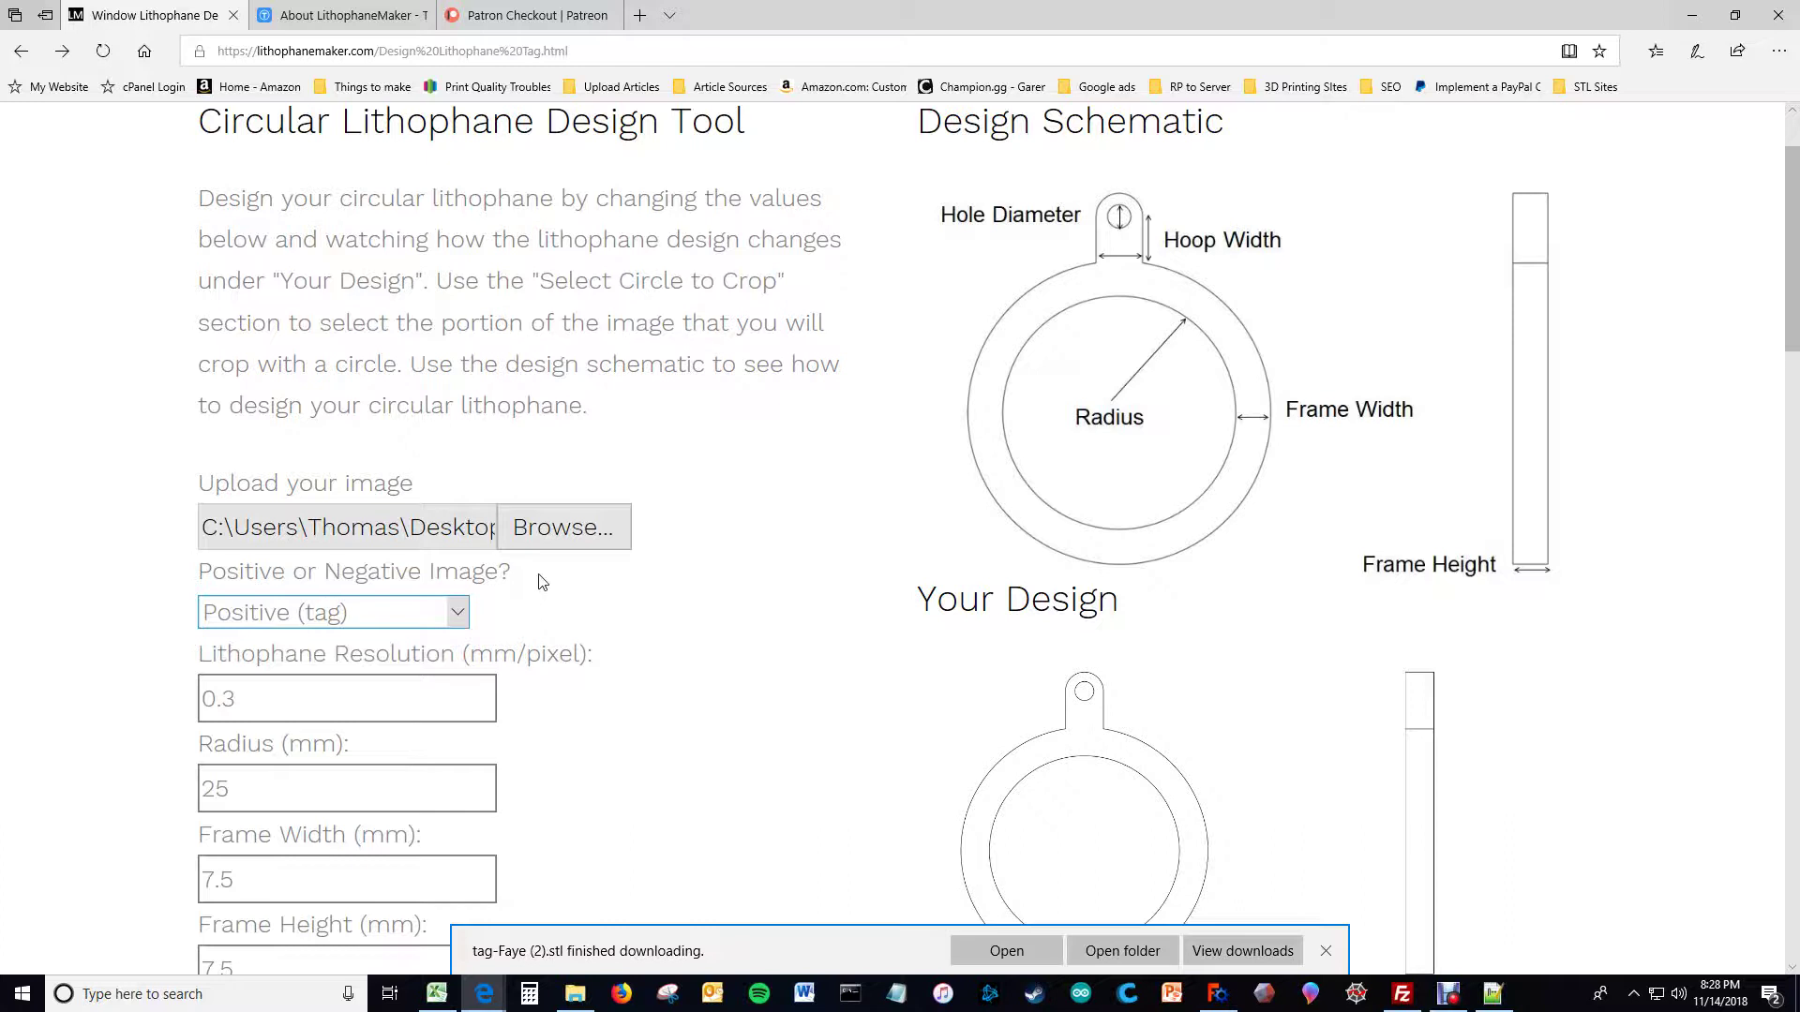
# Step: Switch to FreeCAD and examine the relief depth of the portrait on the tag from an oblique angle
pyautogui.scroll(-1, 506, 605)
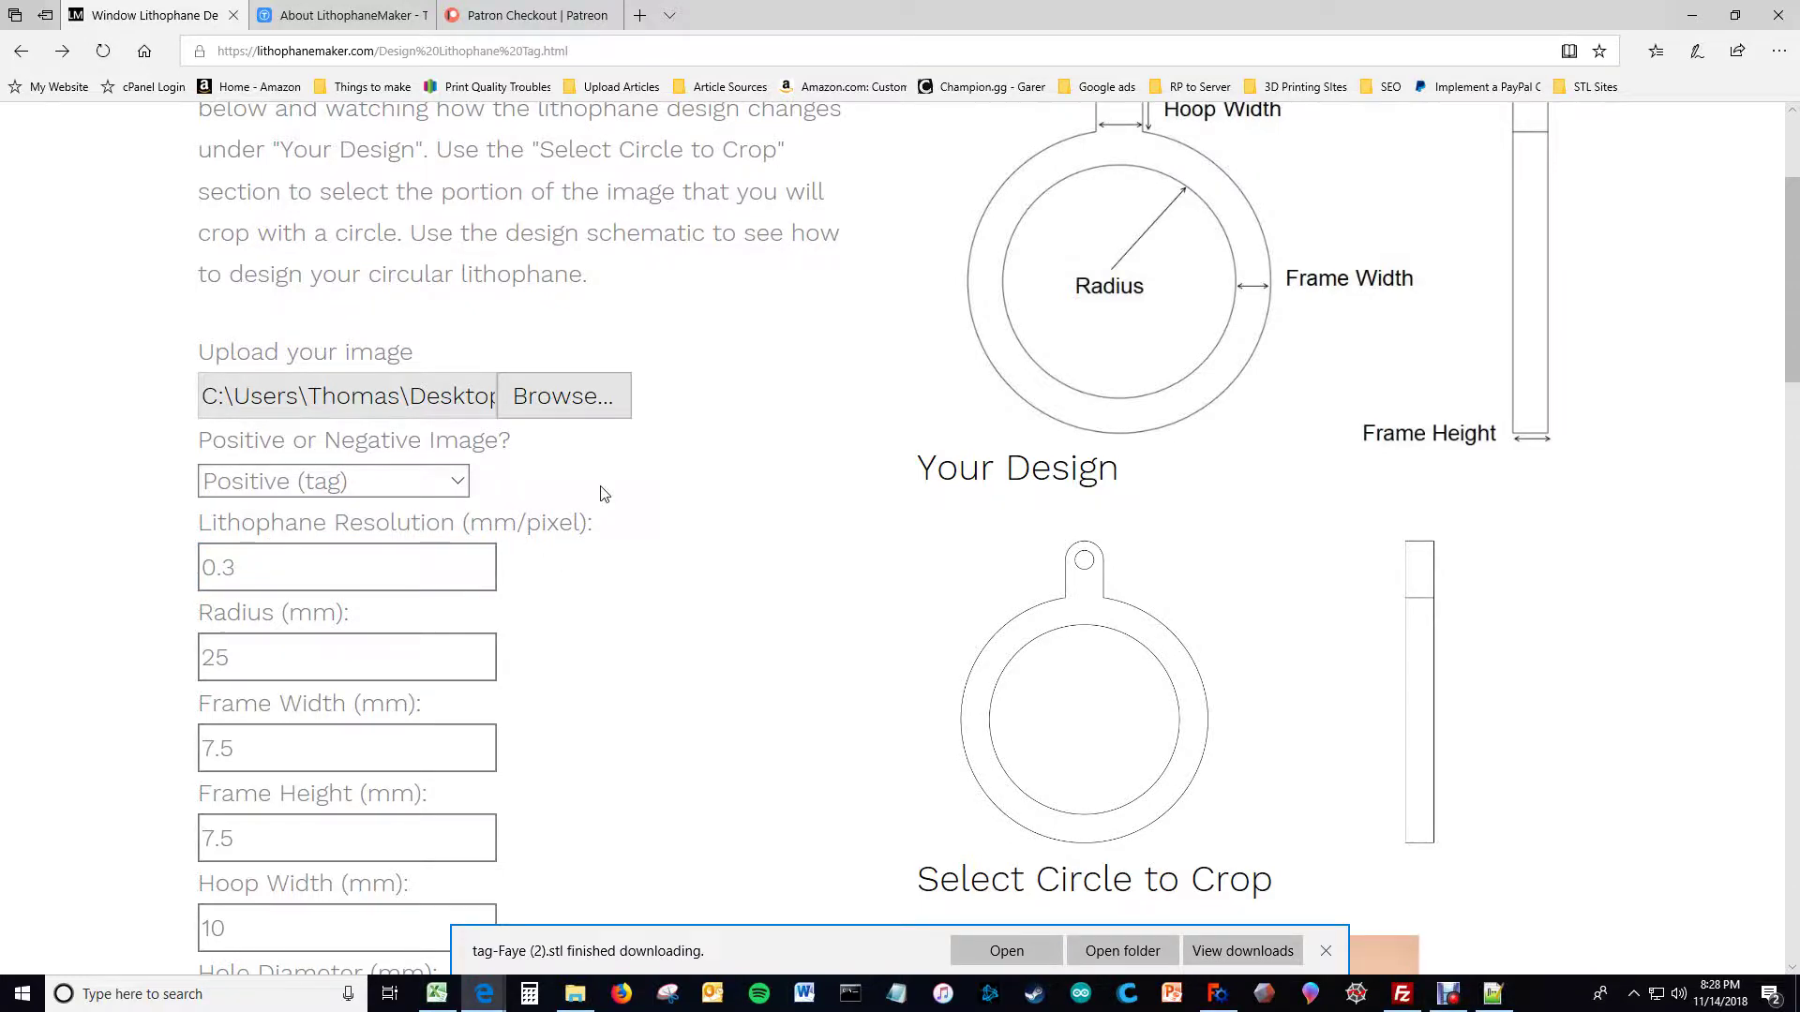
pyautogui.moveTo(1216, 1003)
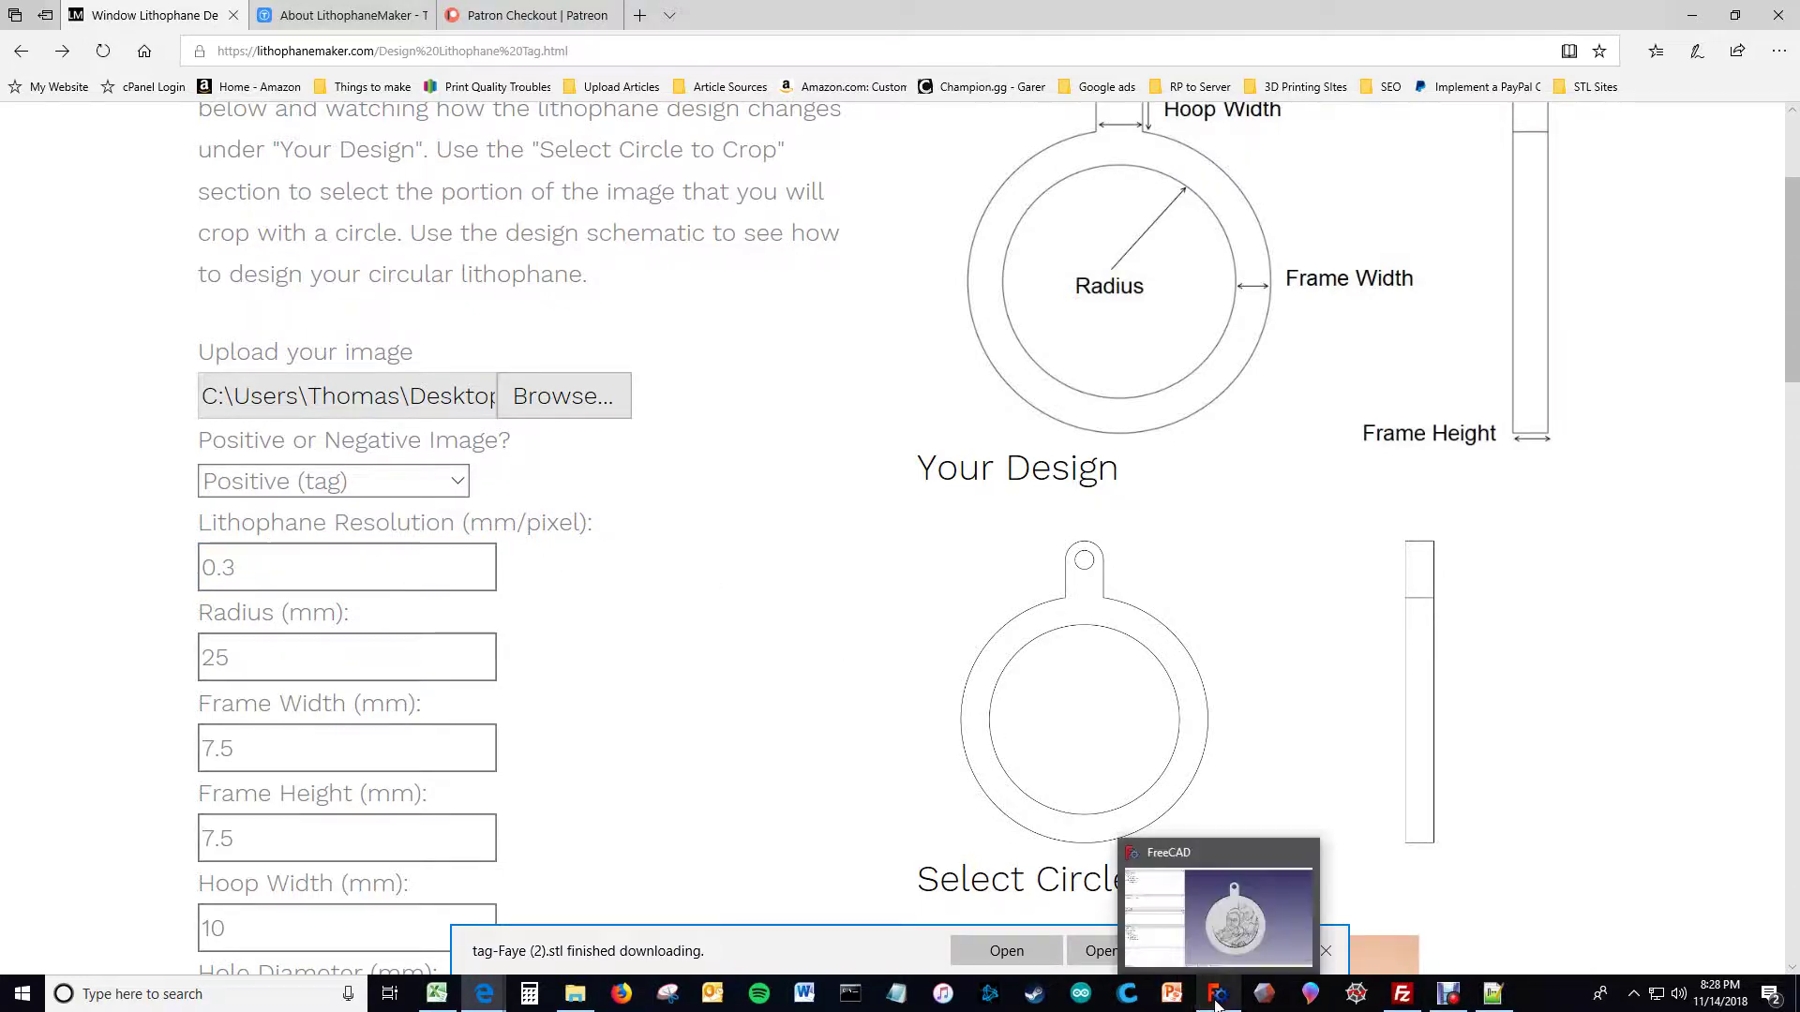
pyautogui.click(1211, 941)
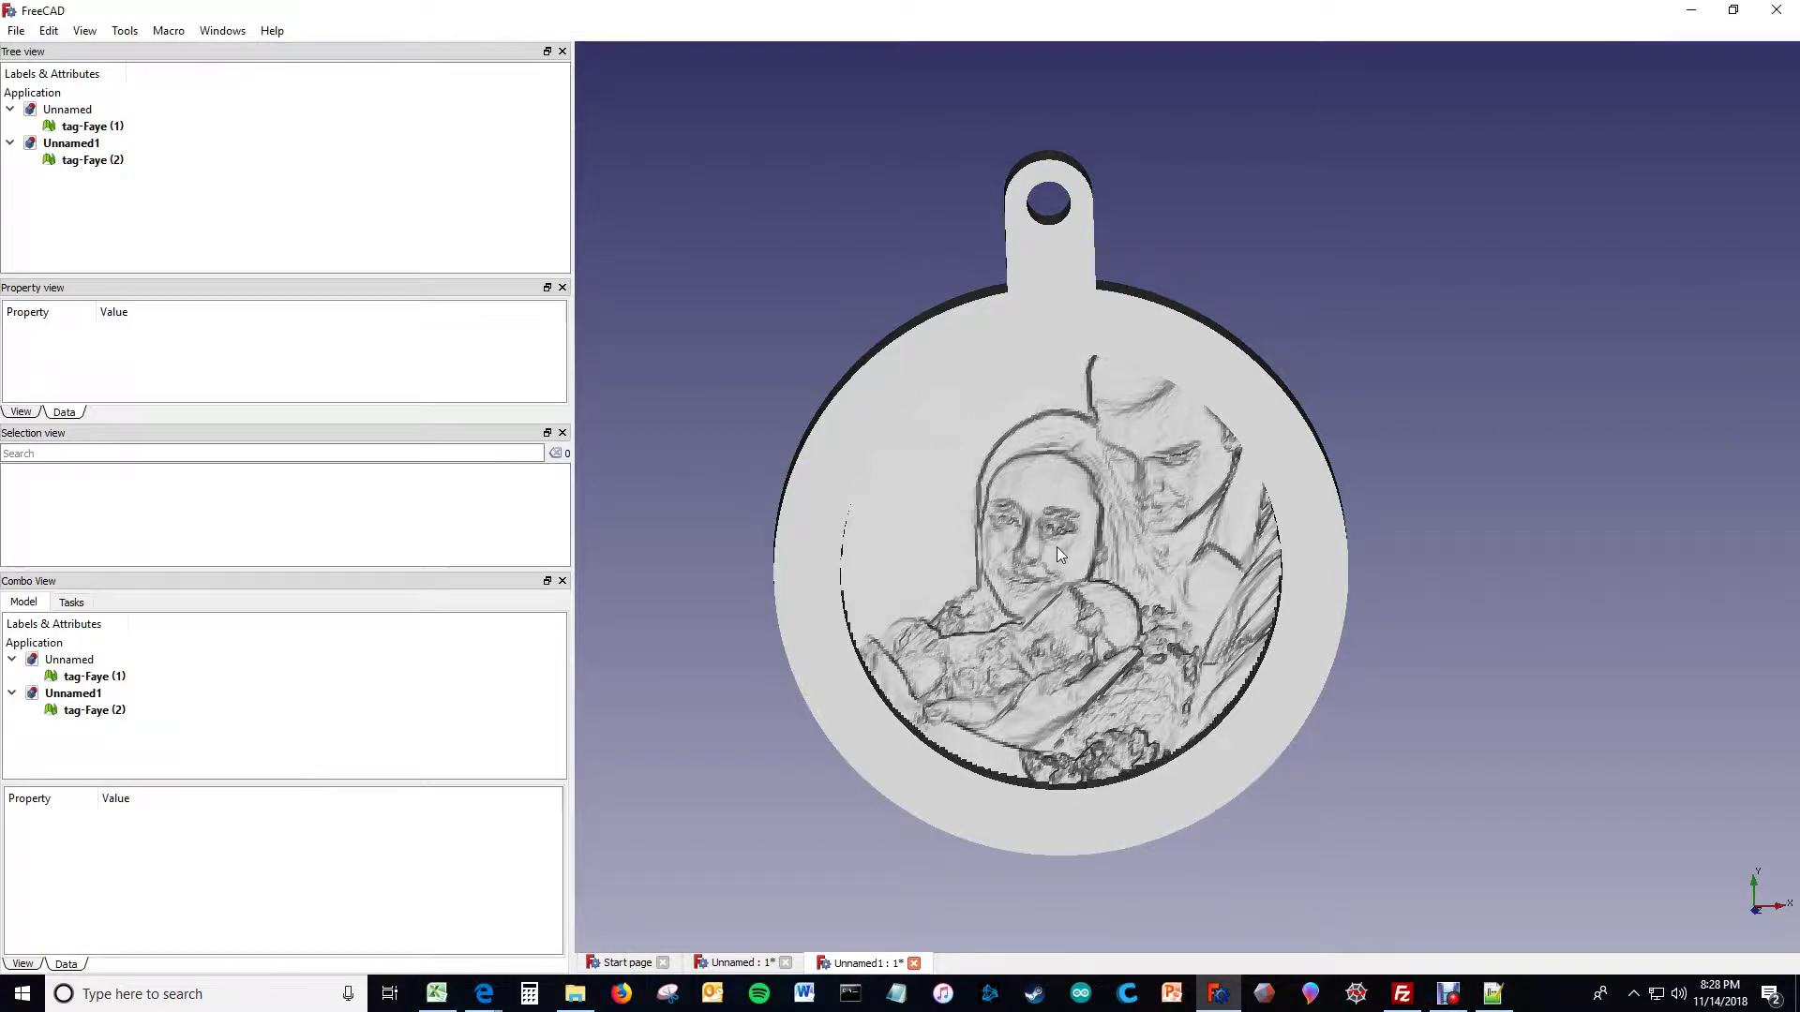
pyautogui.moveTo(1052, 478); pyautogui.dragTo(992, 525, button='middle')
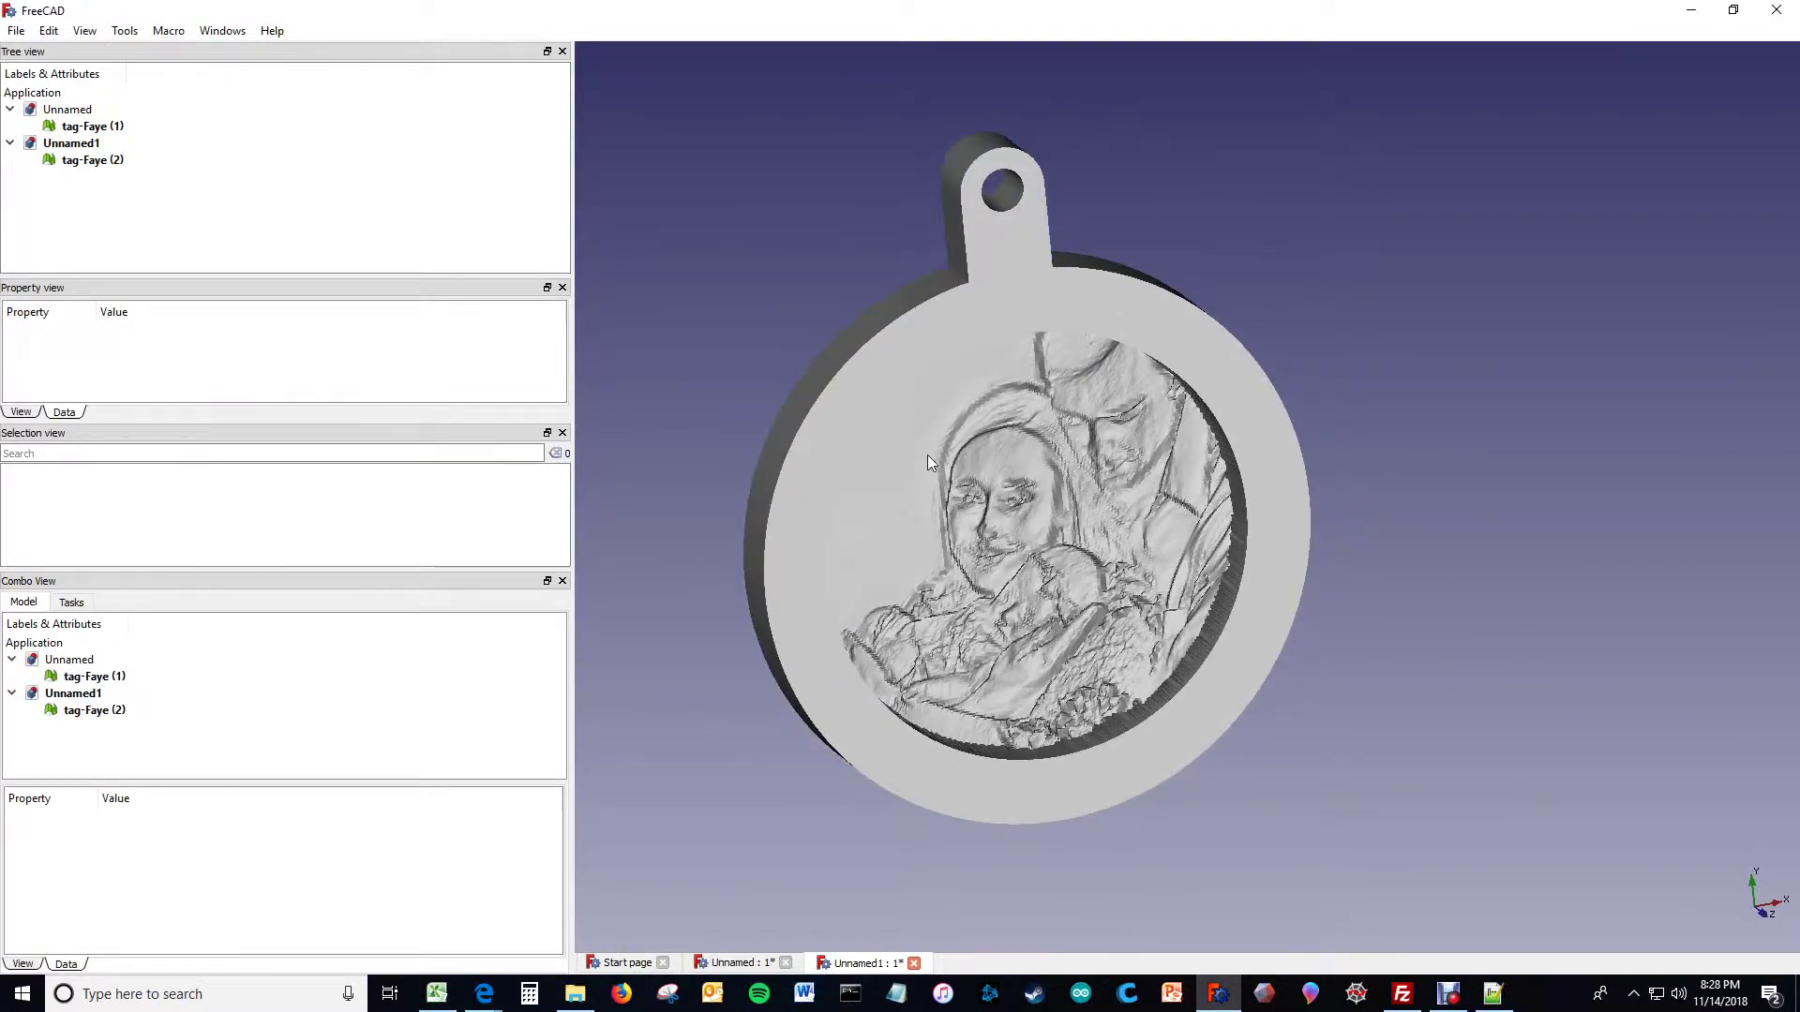
# Step: Display the tag mesh close up in the Flat lines draw style so the triangle edges around the portrait show
pyautogui.scroll(10, 926, 453)
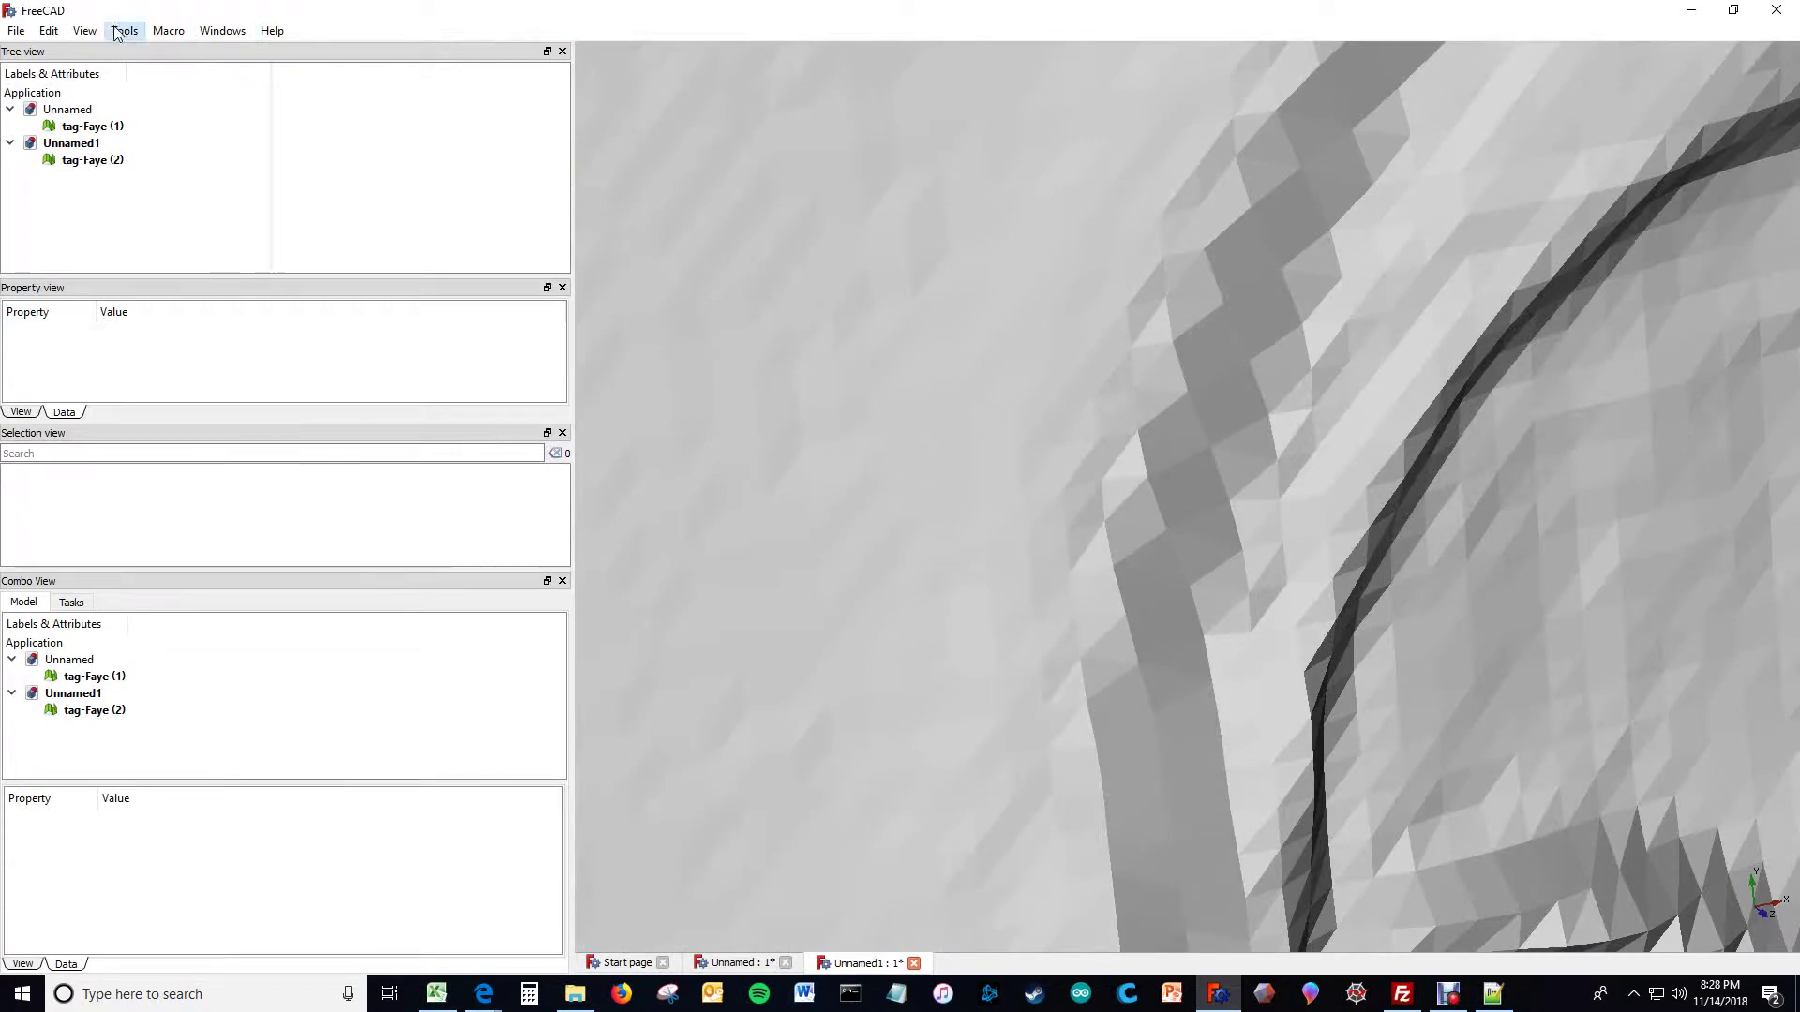
pyautogui.click(85, 30)
pyautogui.moveTo(111, 148)
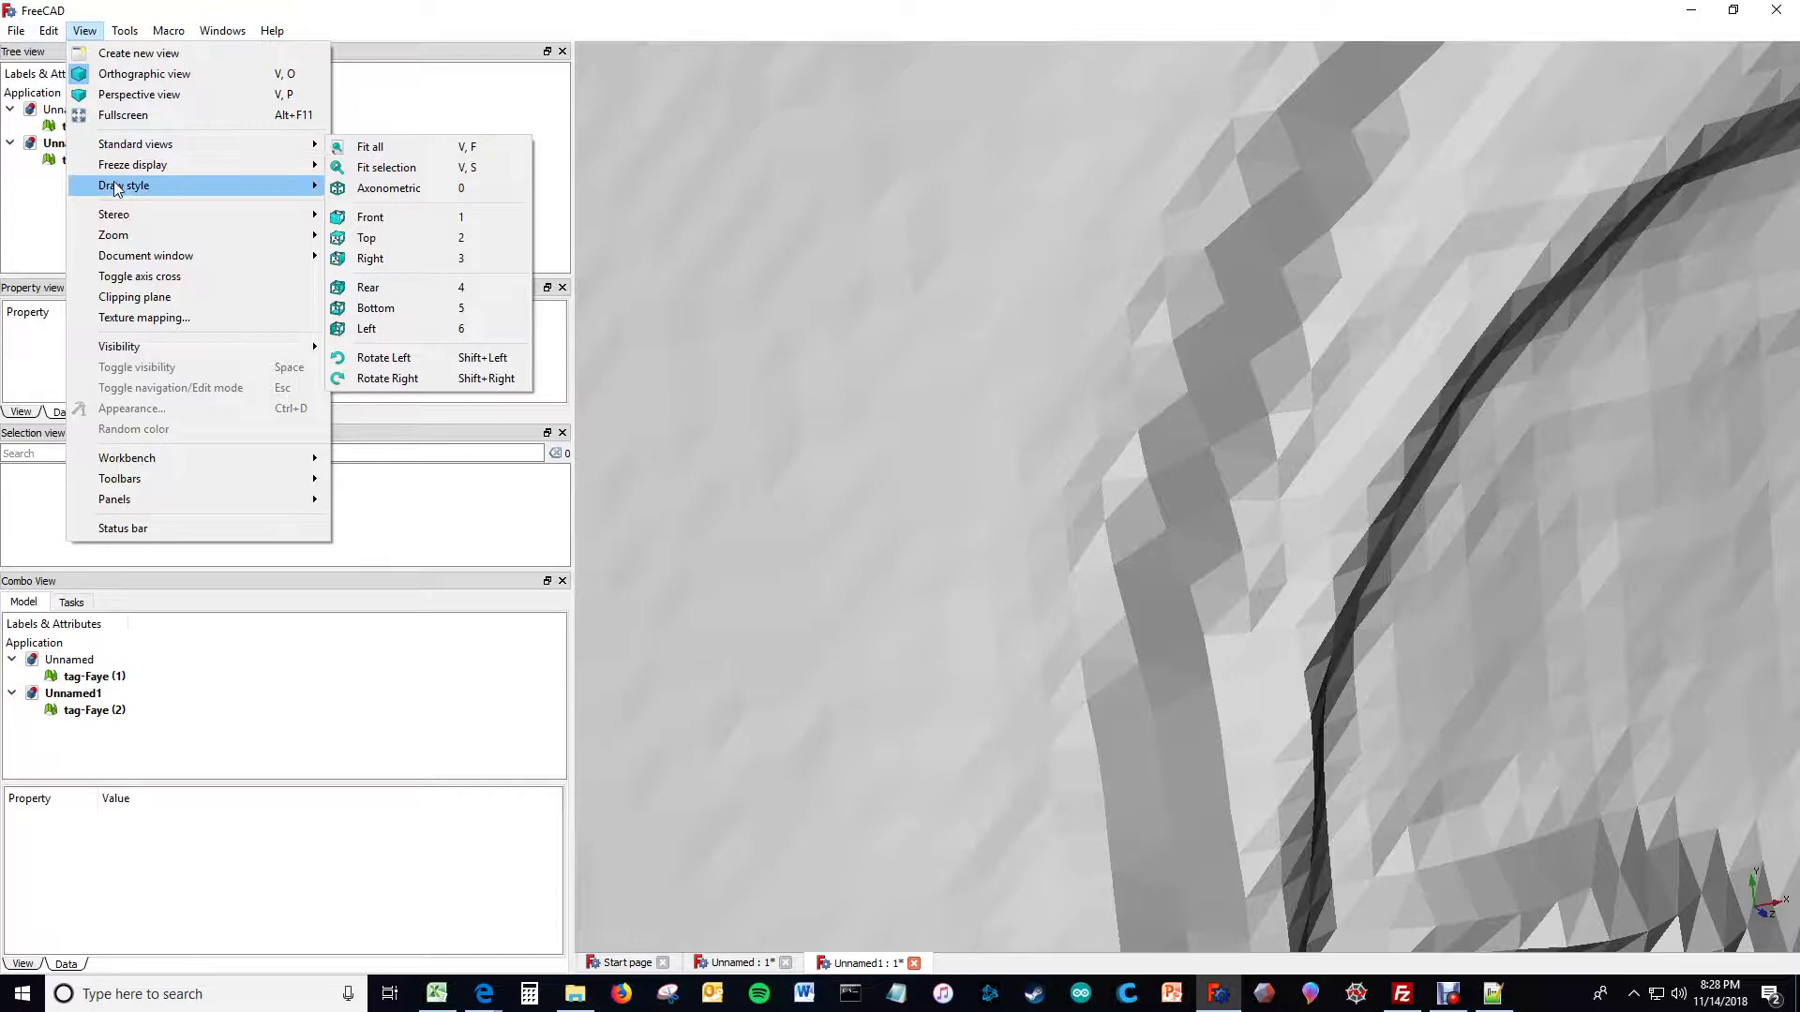
pyautogui.moveTo(167, 185)
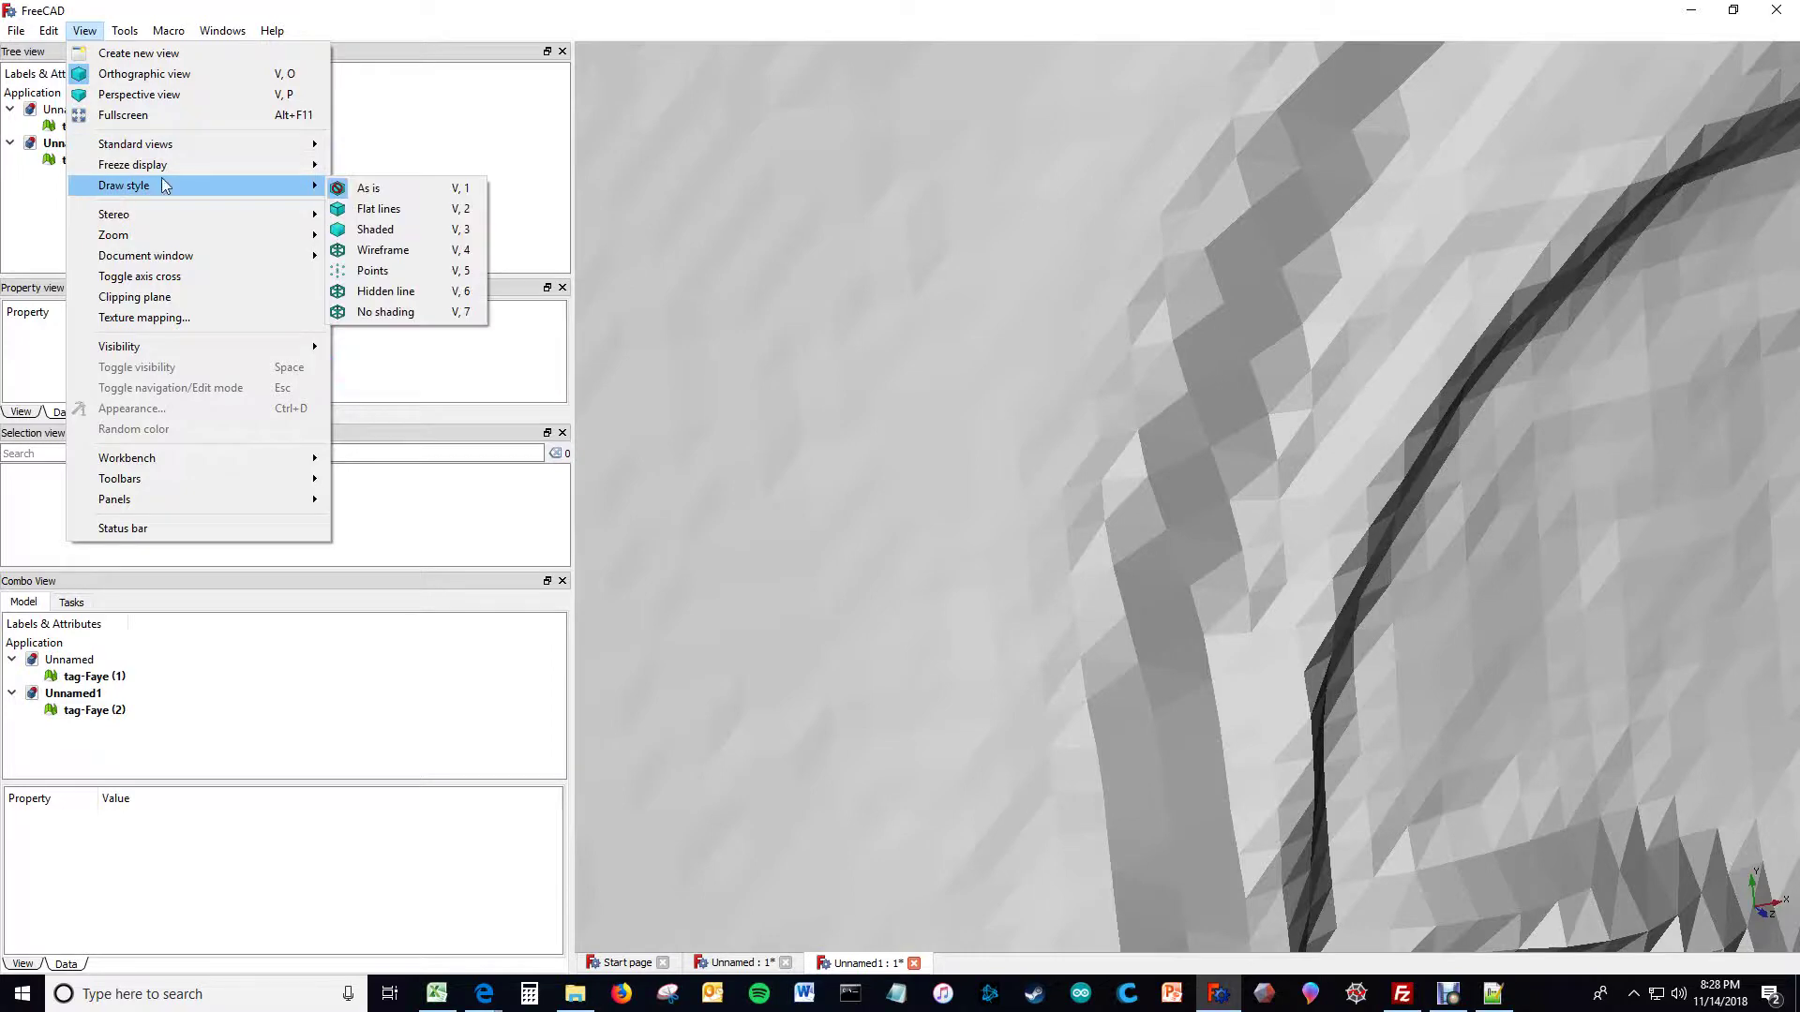
pyautogui.click(385, 211)
pyautogui.moveTo(1059, 449); pyautogui.dragTo(1035, 457, button='middle')
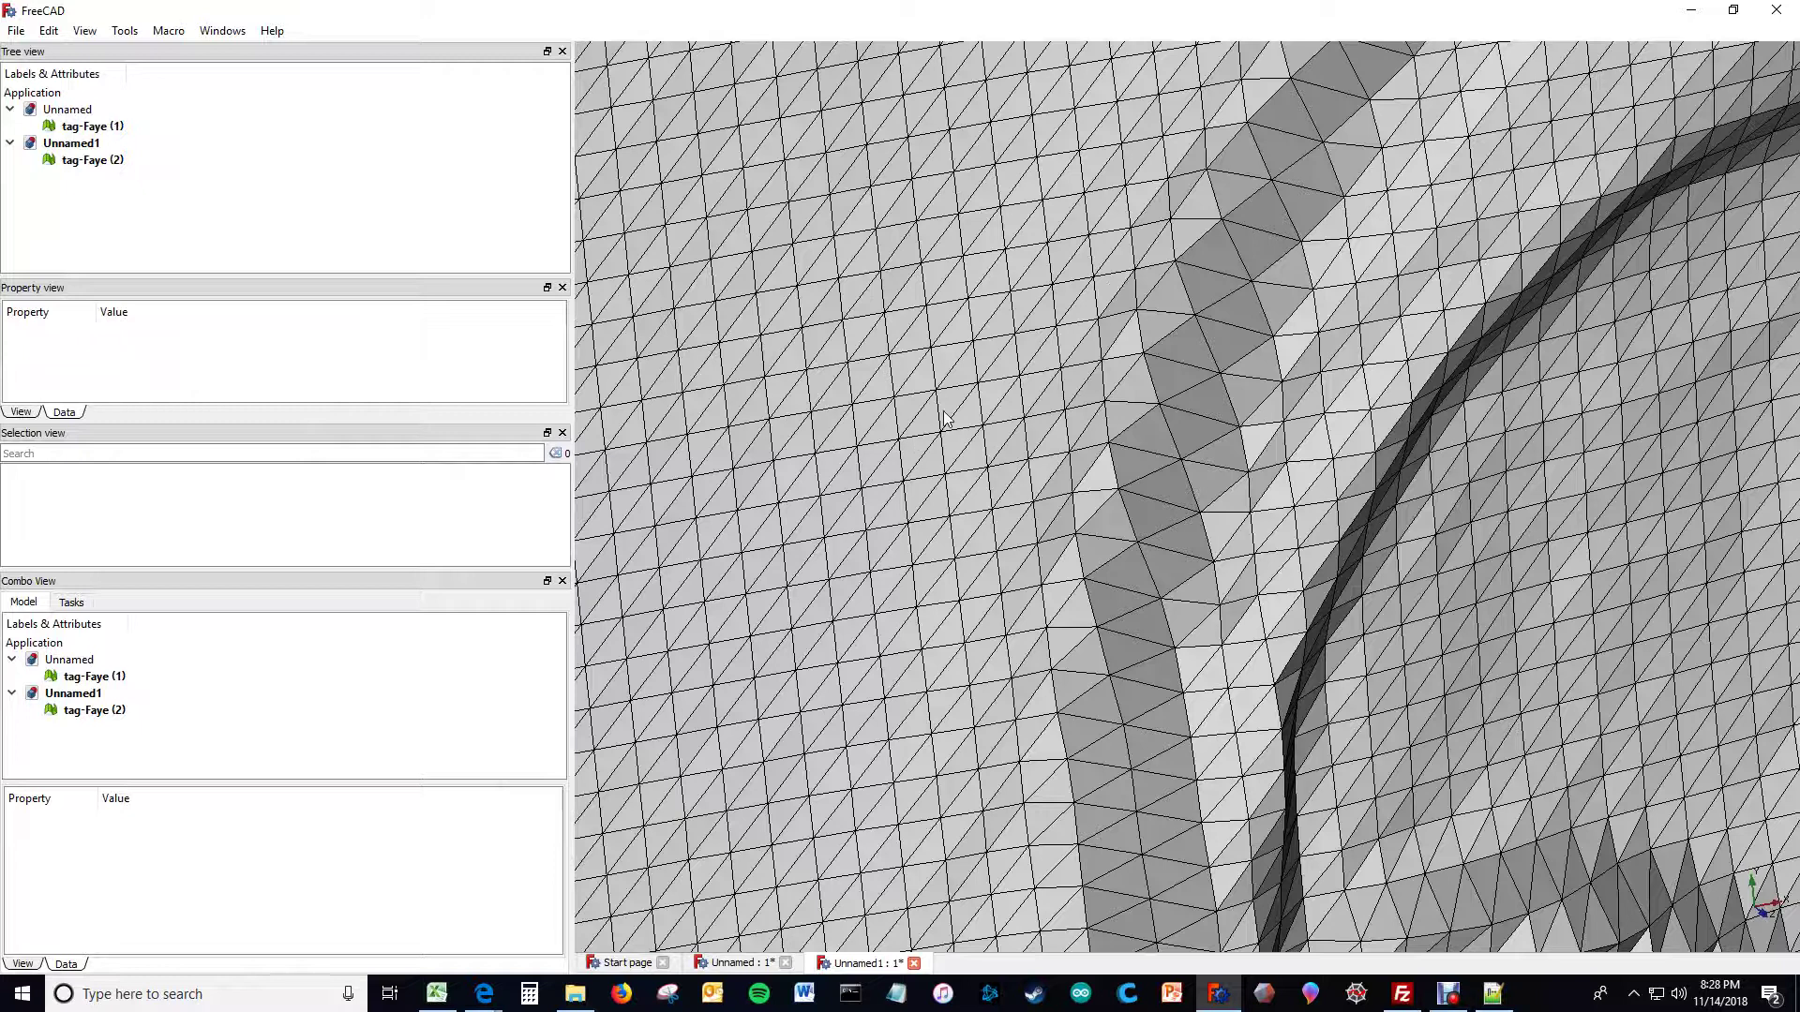
# Step: Measure the distance between two neighbouring mesh points on the flat area beside the portrait
pyautogui.click(125, 30)
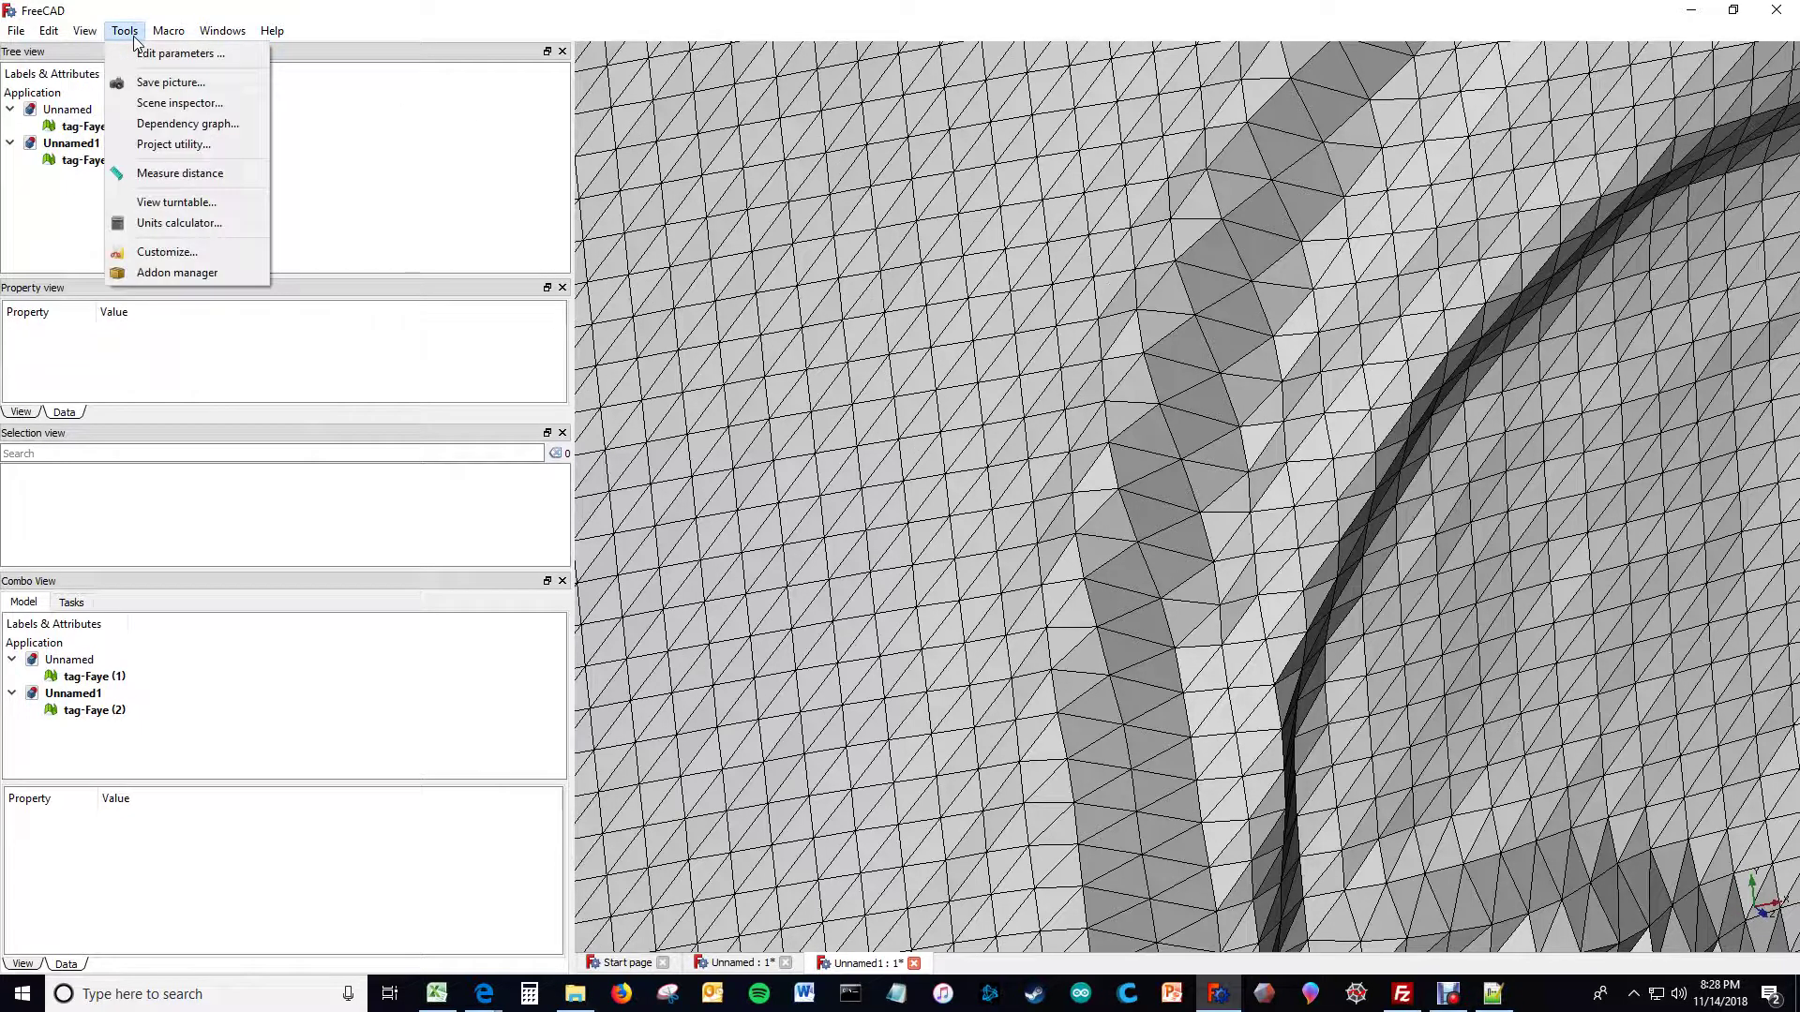
pyautogui.click(178, 173)
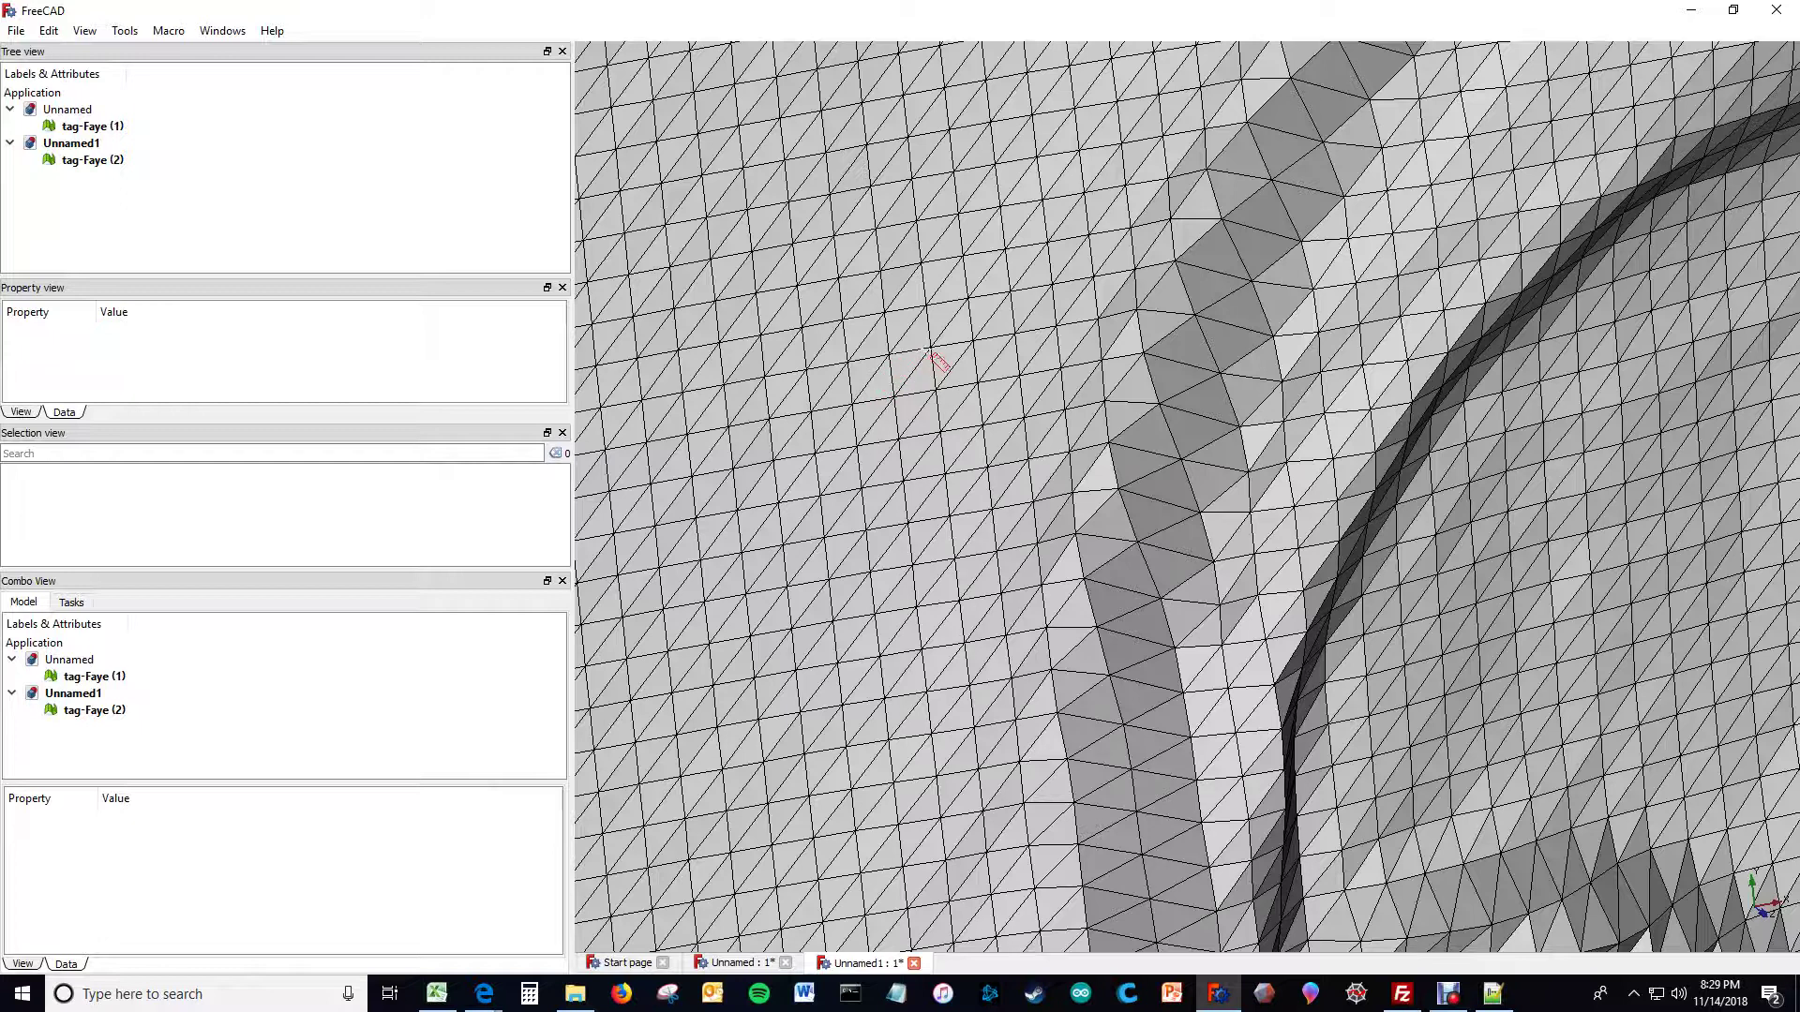
pyautogui.click(928, 352)
pyautogui.click(928, 361)
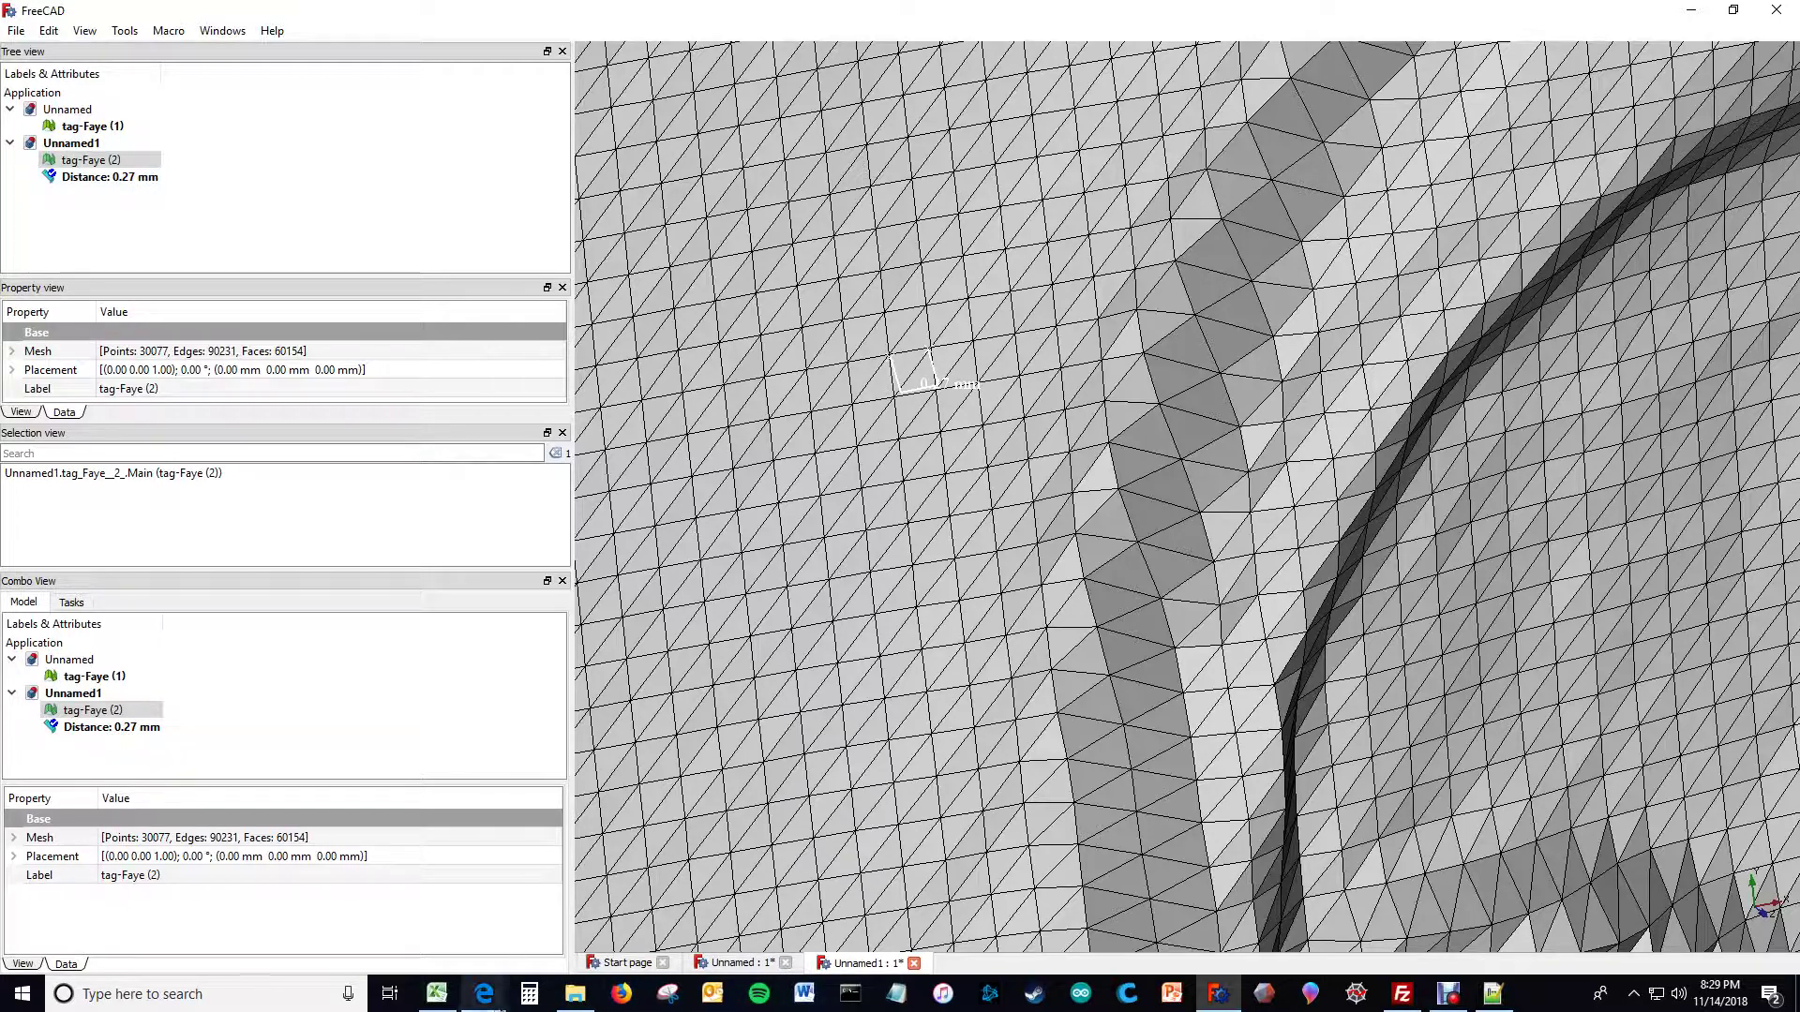
# Step: Switch to the lithophane design page in the browser and set the lithophane resolution to 0.15 mm/pixel
pyautogui.click(483, 994)
pyautogui.click(565, 938)
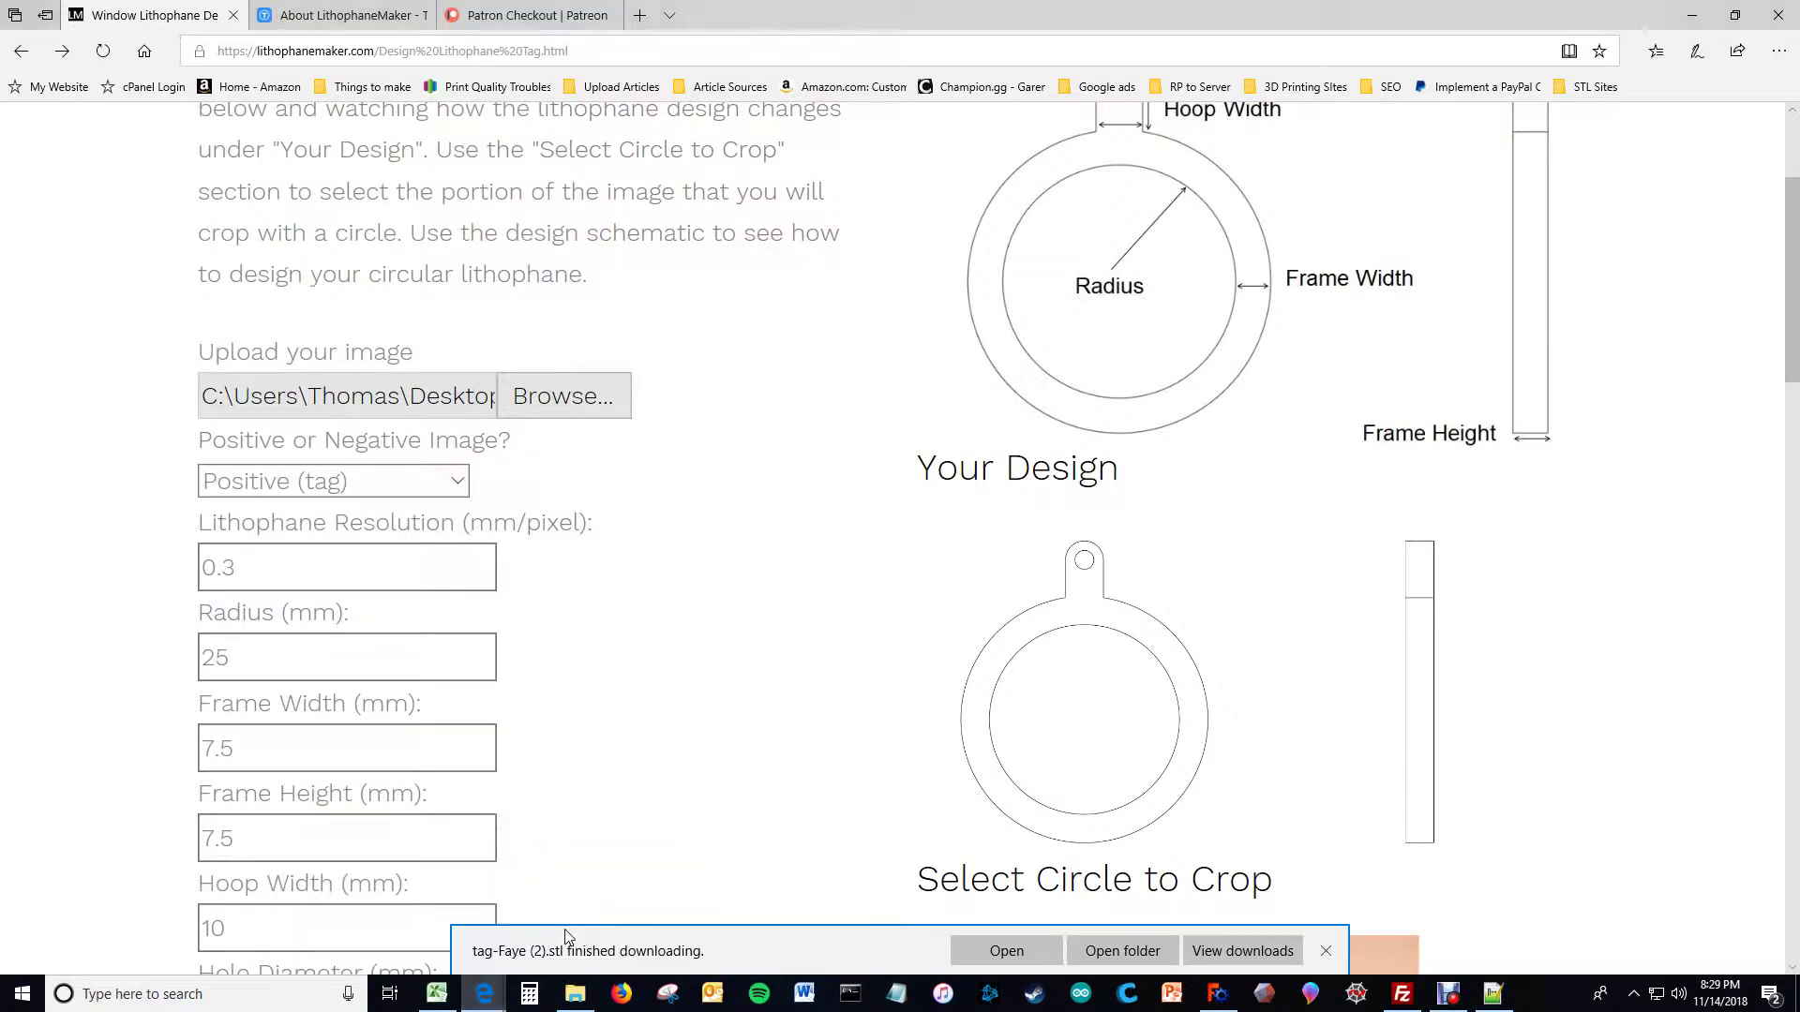
pyautogui.click(261, 573)
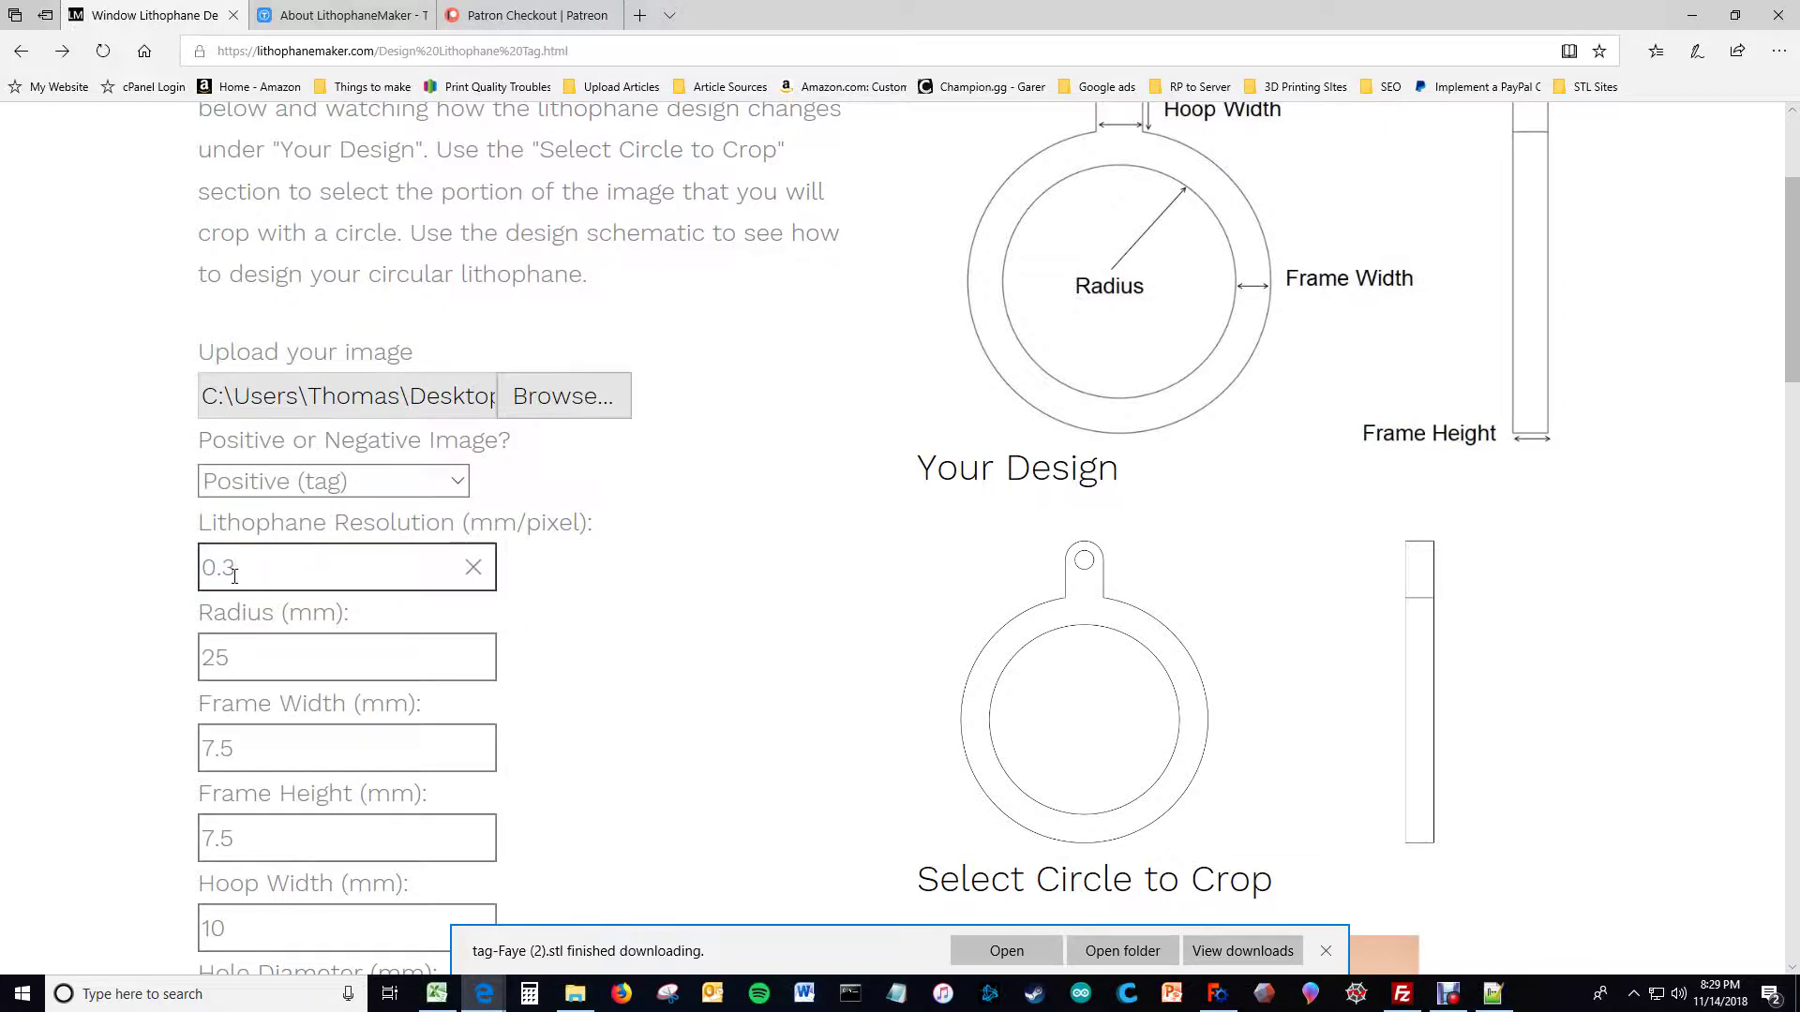
pyautogui.moveTo(235, 576); pyautogui.dragTo(227, 574)
pyautogui.click(691, 497)
pyautogui.scroll(-4, 691, 498)
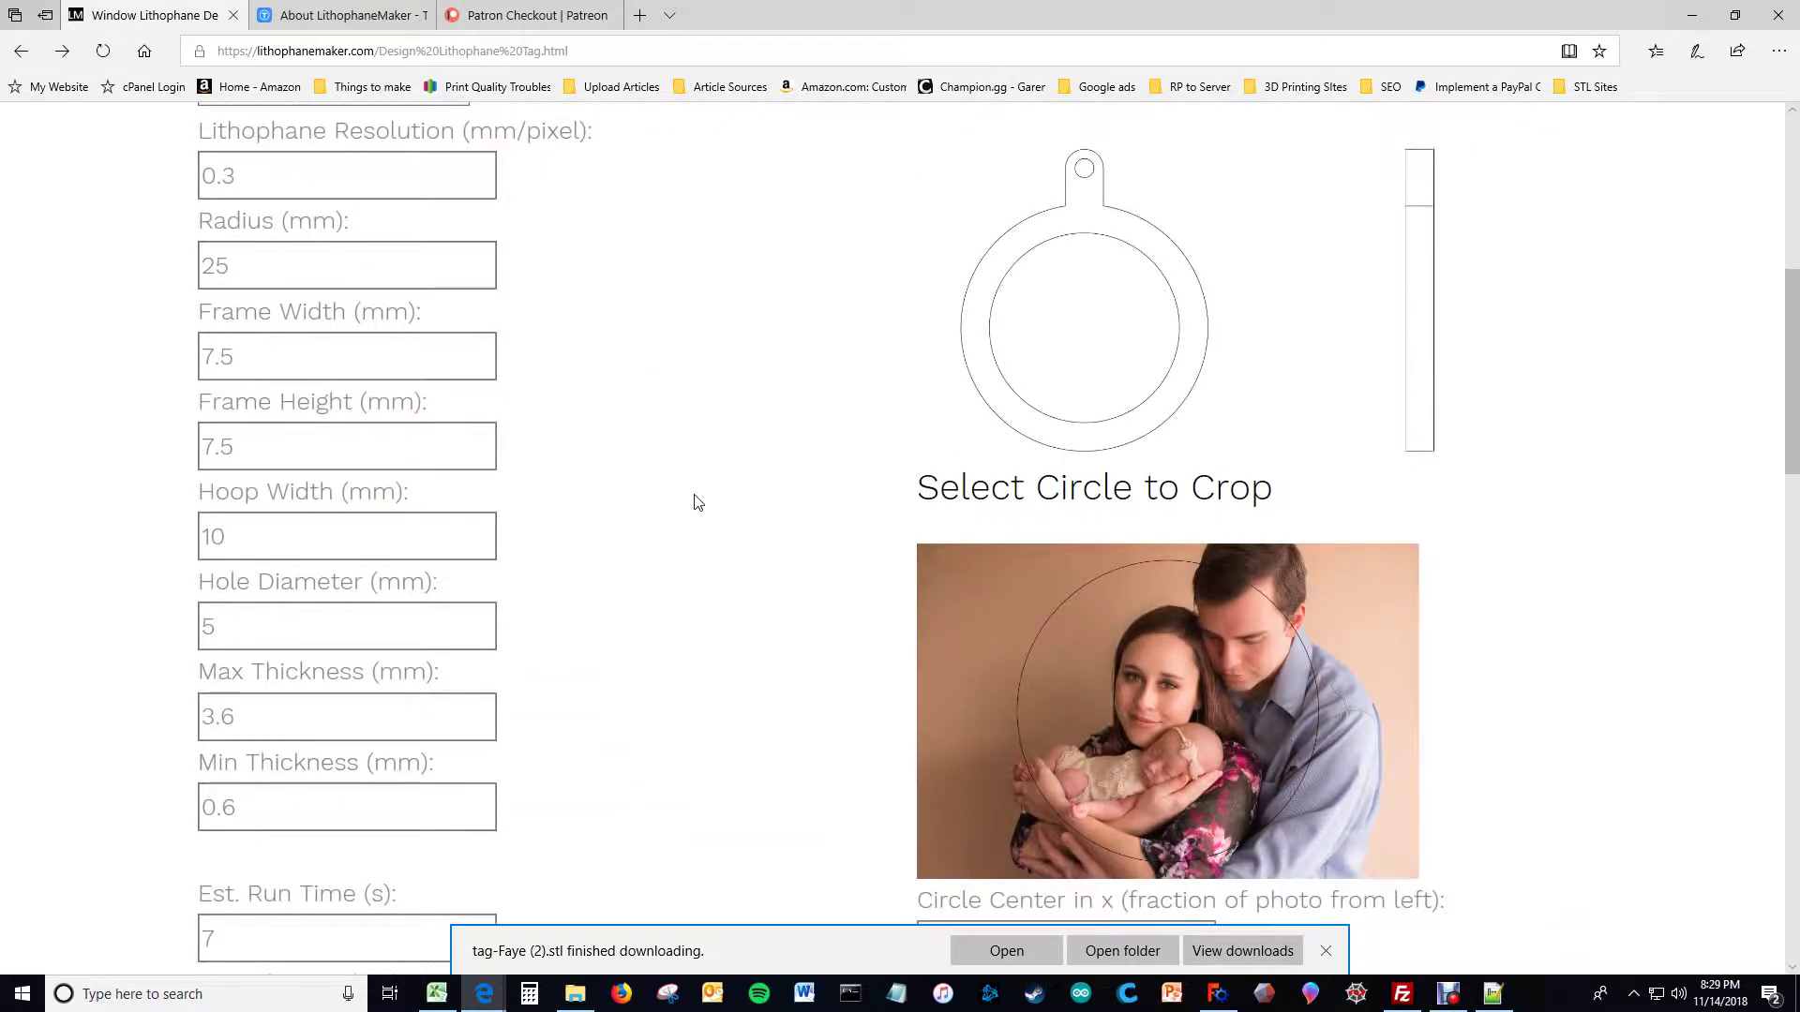
pyautogui.click(255, 192)
pyautogui.moveTo(225, 176); pyautogui.dragTo(239, 177)
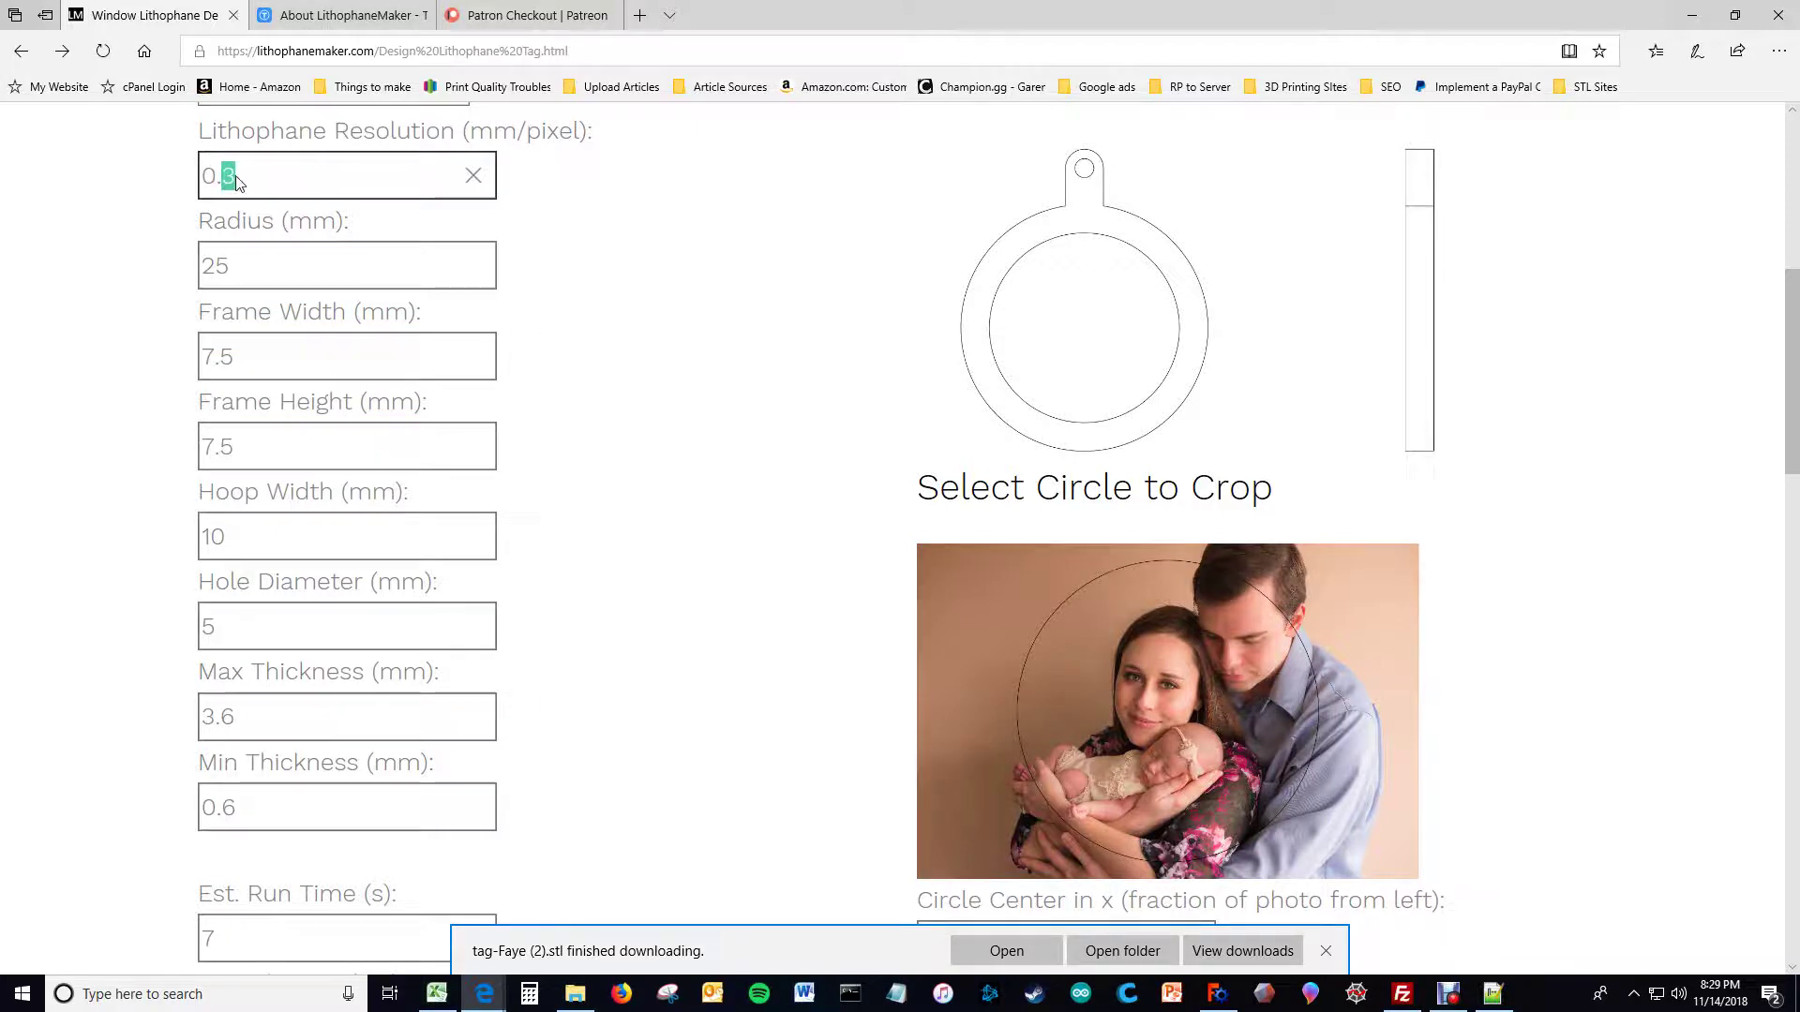
pyautogui.write('15')
pyautogui.click(251, 268)
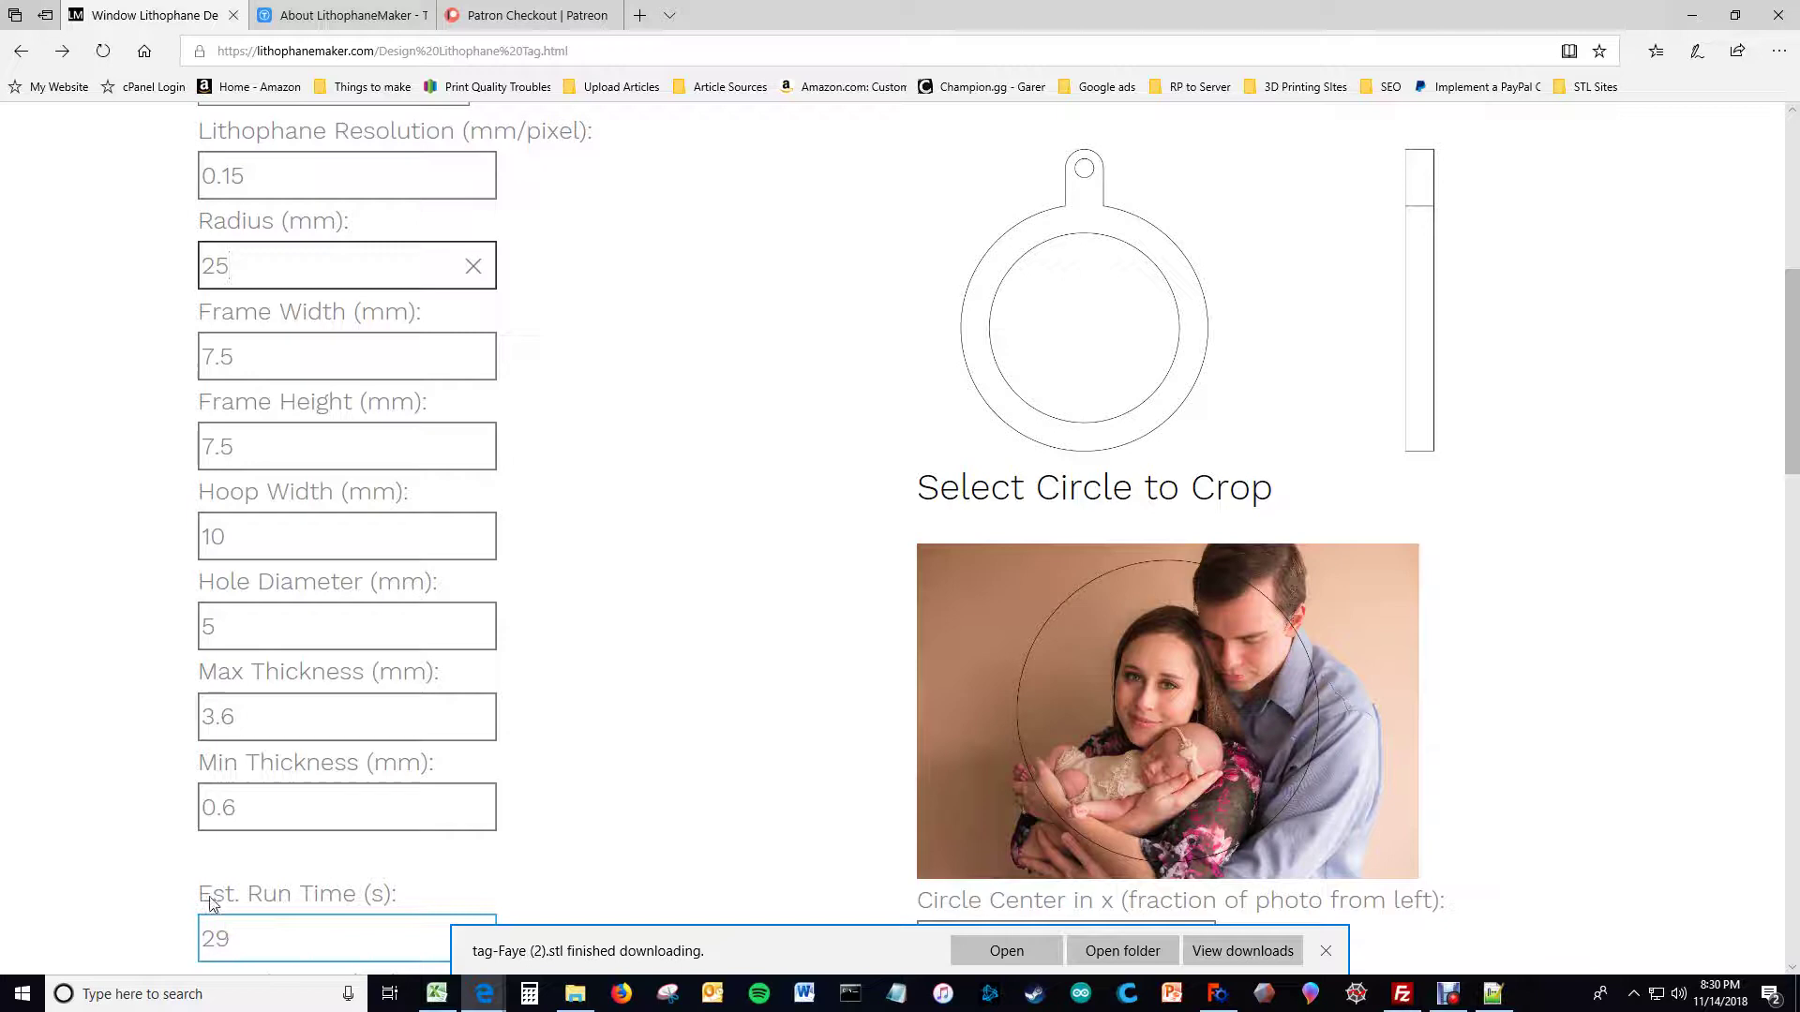
# Step: Set the radius of the circular tag to 50 mm and apply it to the design preview
pyautogui.click(812, 335)
pyautogui.scroll(6, 740, 335)
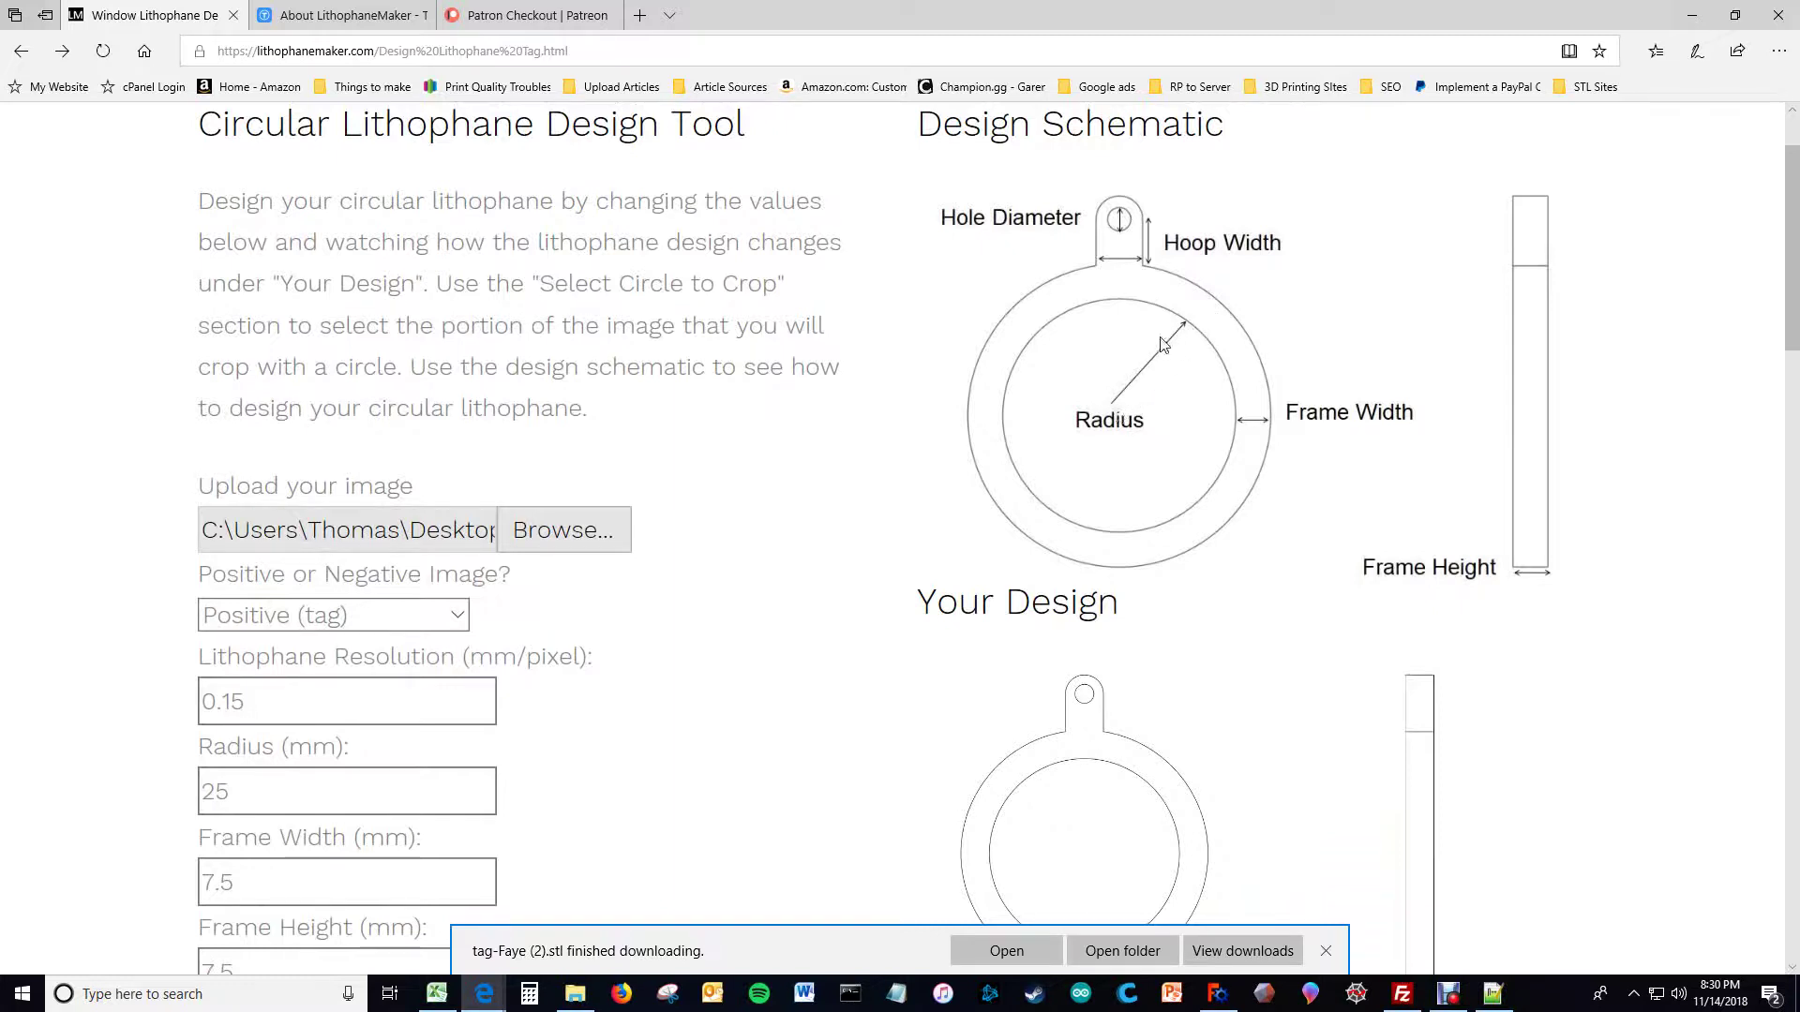
pyautogui.doubleClick(252, 792)
pyautogui.click(845, 626)
pyautogui.scroll(-3, 478, 590)
pyautogui.doubleClick(228, 537)
pyautogui.write('50')
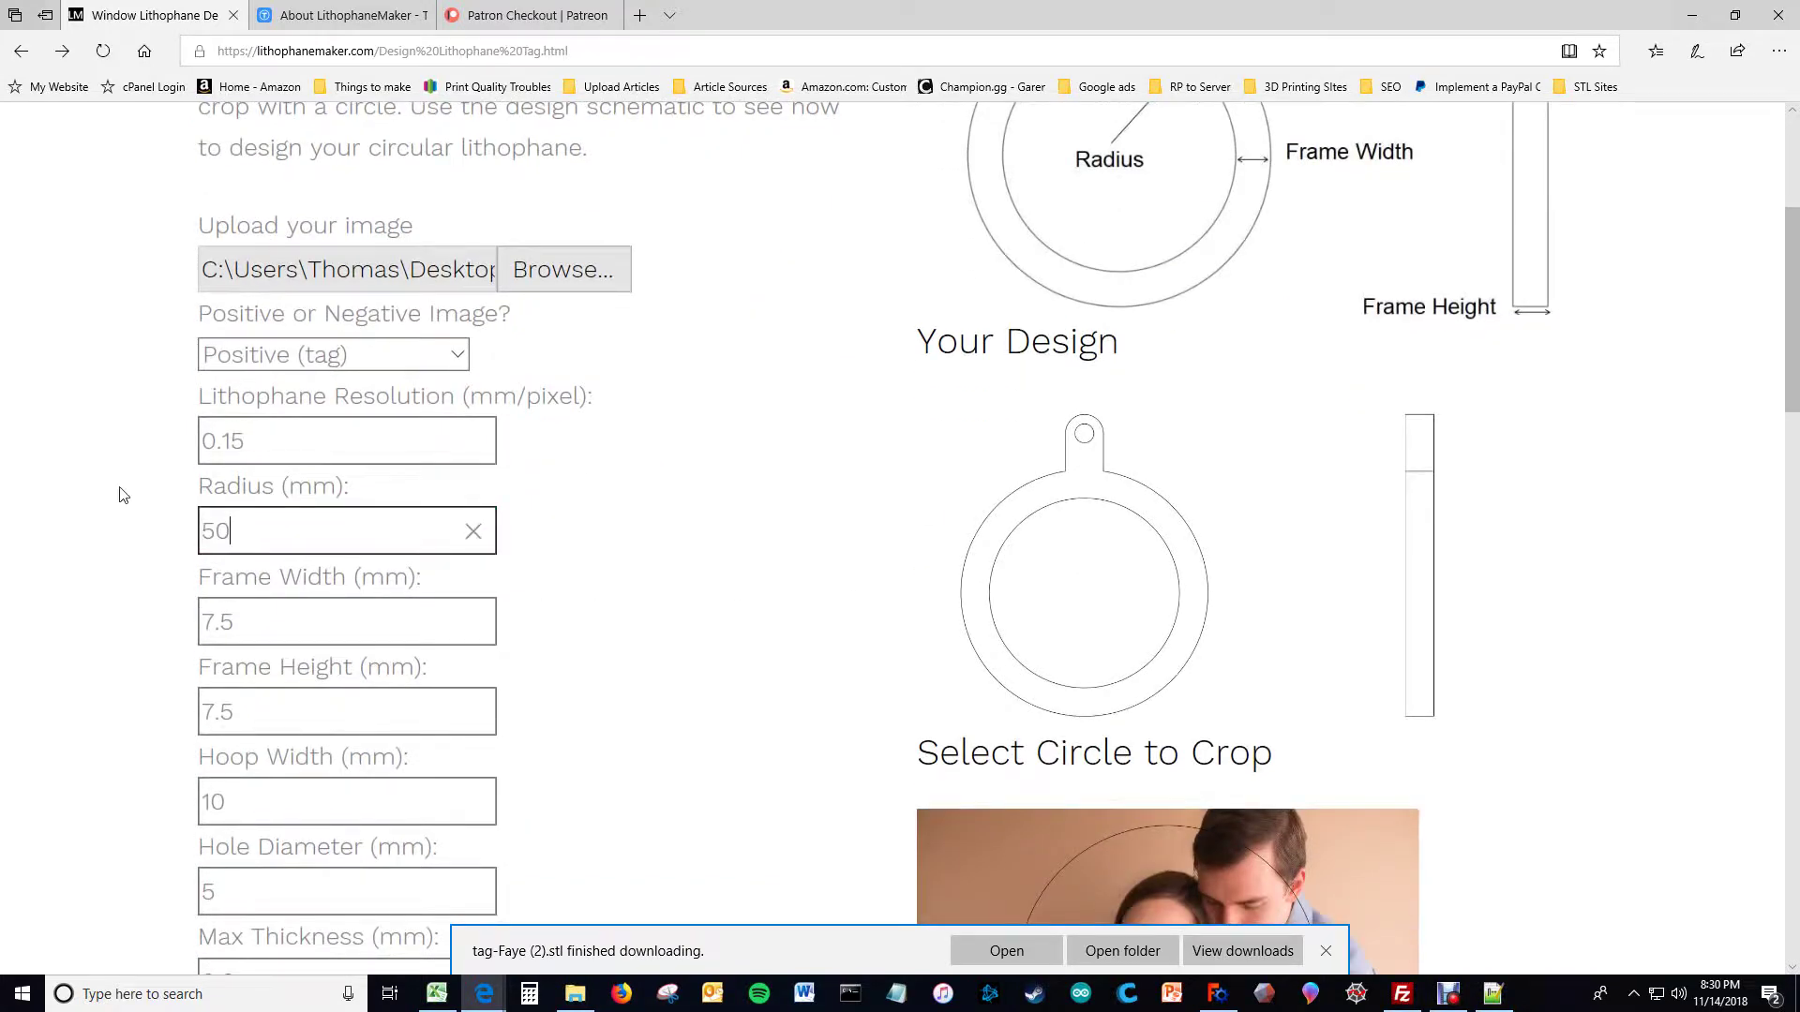
pyautogui.click(324, 619)
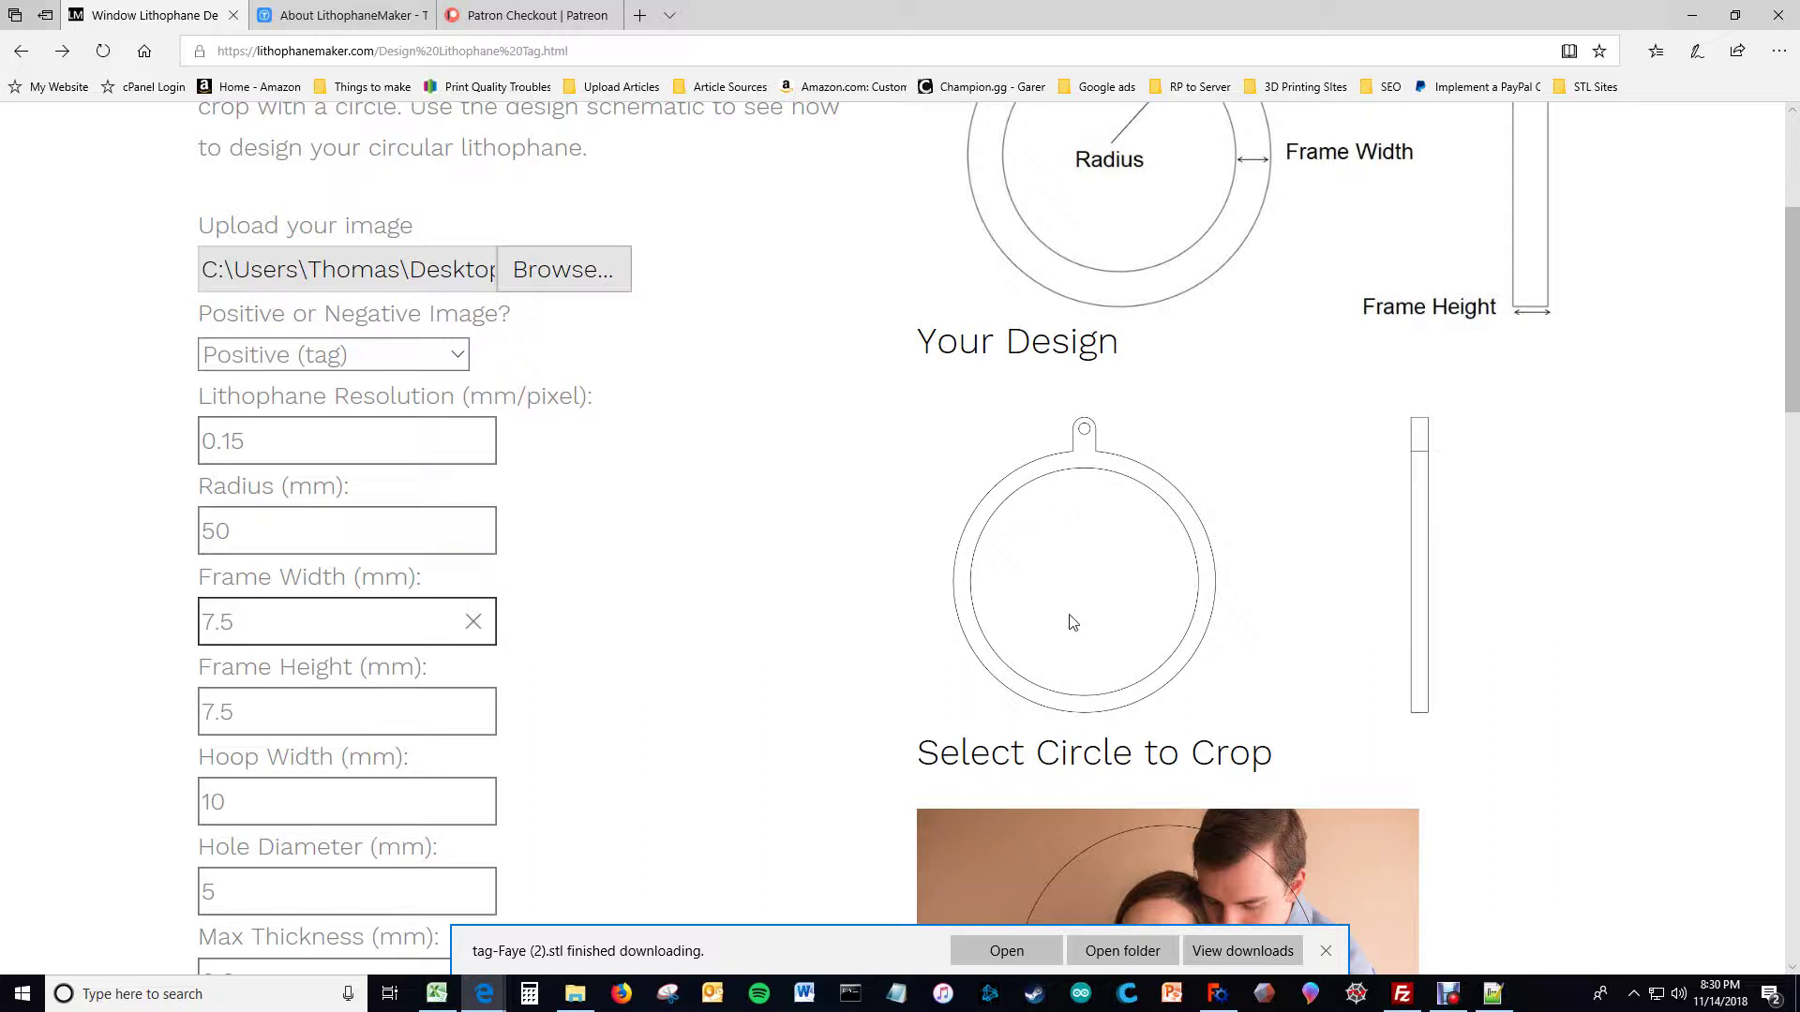
# Step: Set the frame width of the tag to 15 mm
pyautogui.click(811, 547)
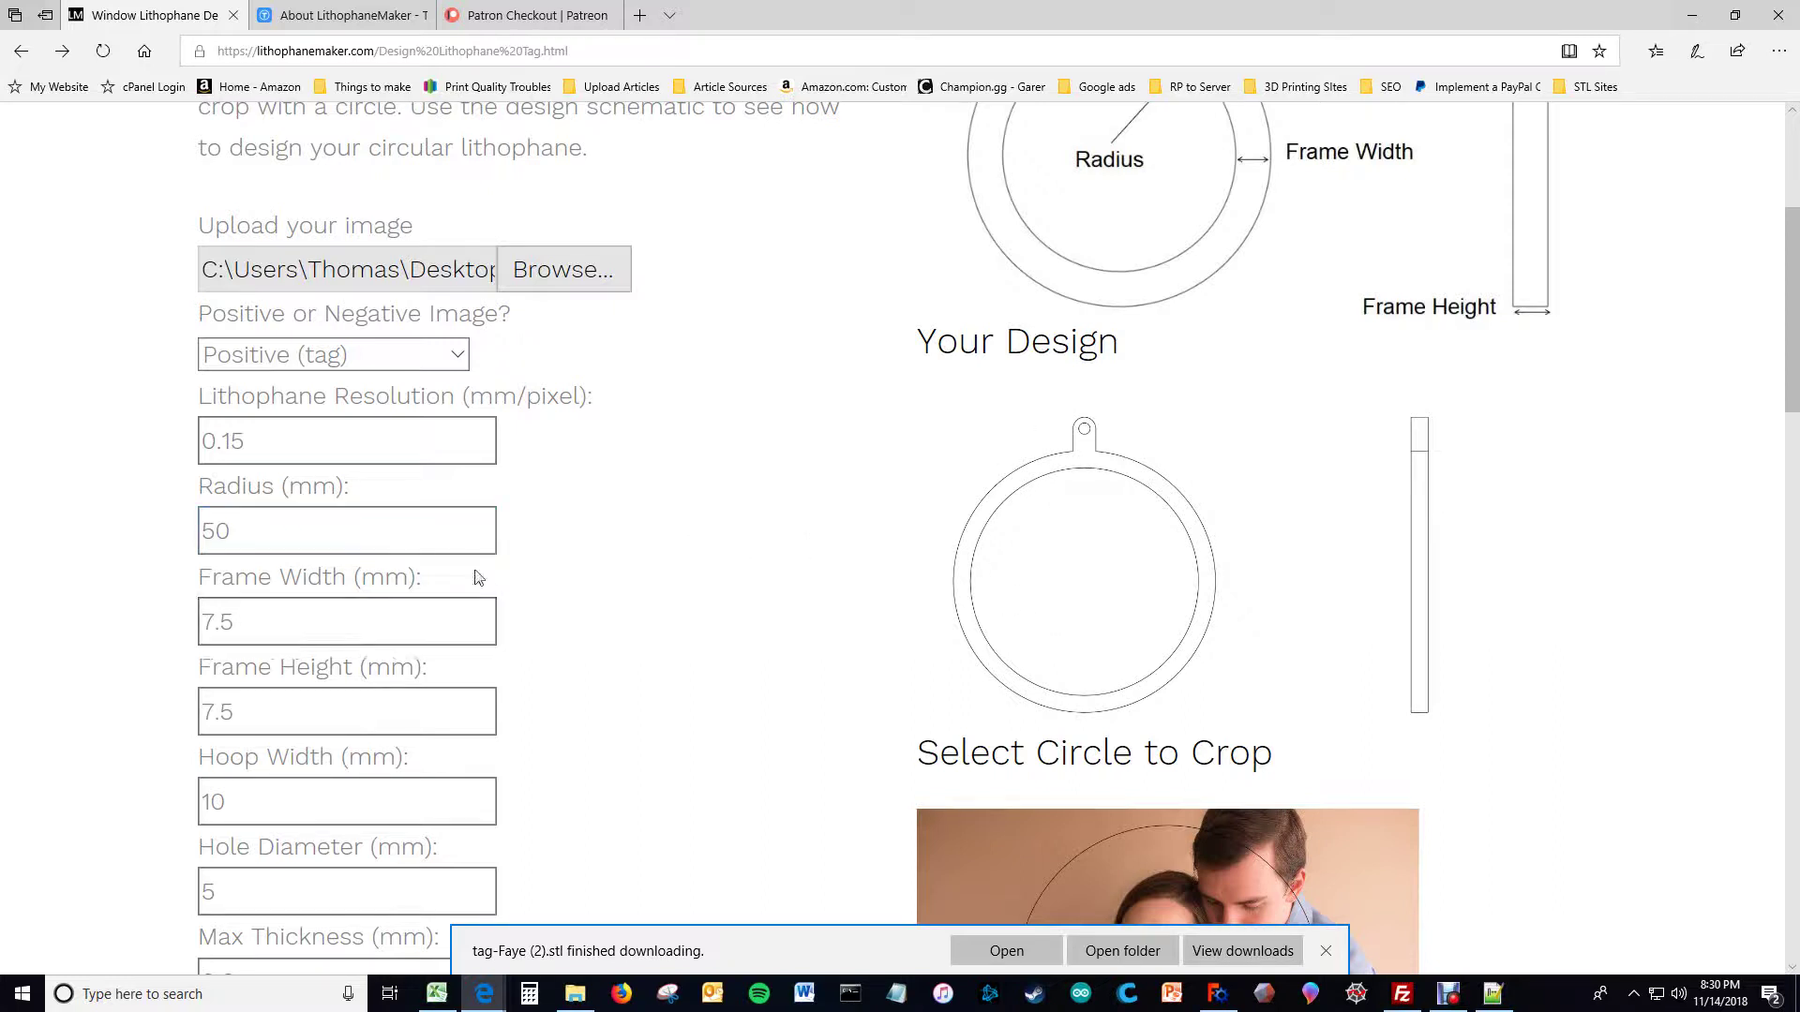
pyautogui.moveTo(262, 607); pyautogui.dragTo(187, 619)
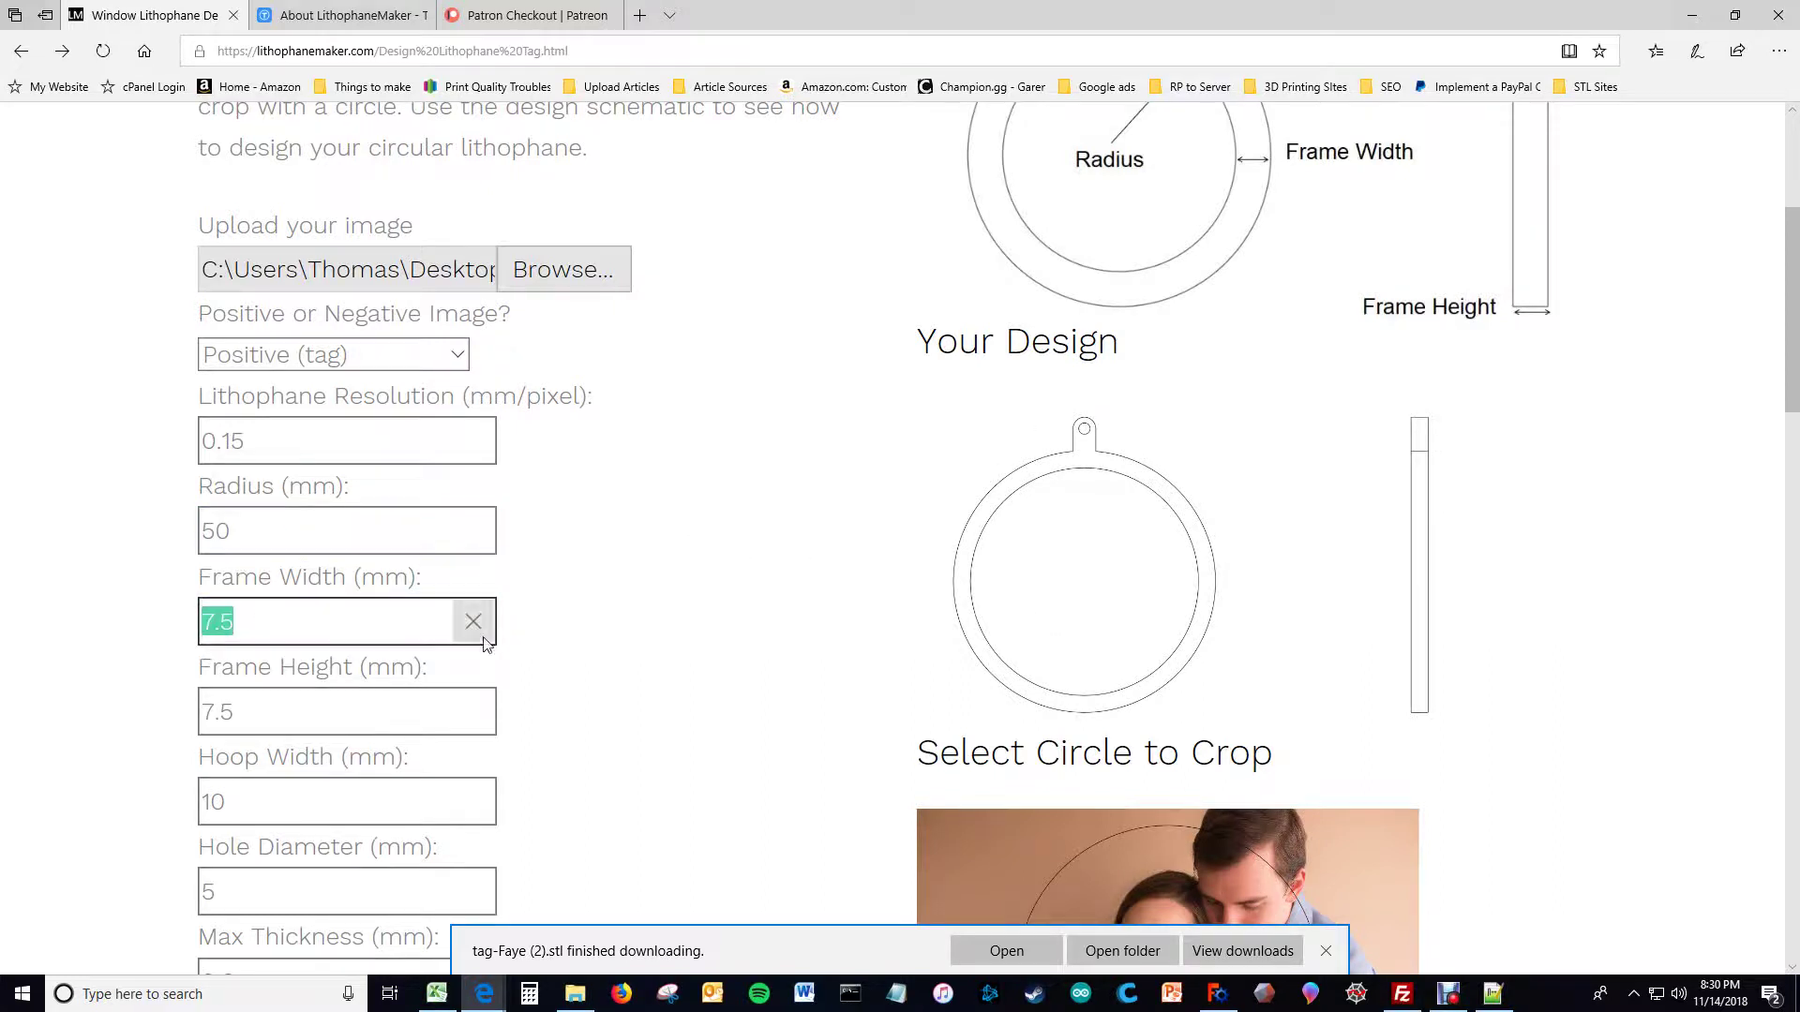
pyautogui.write('15')
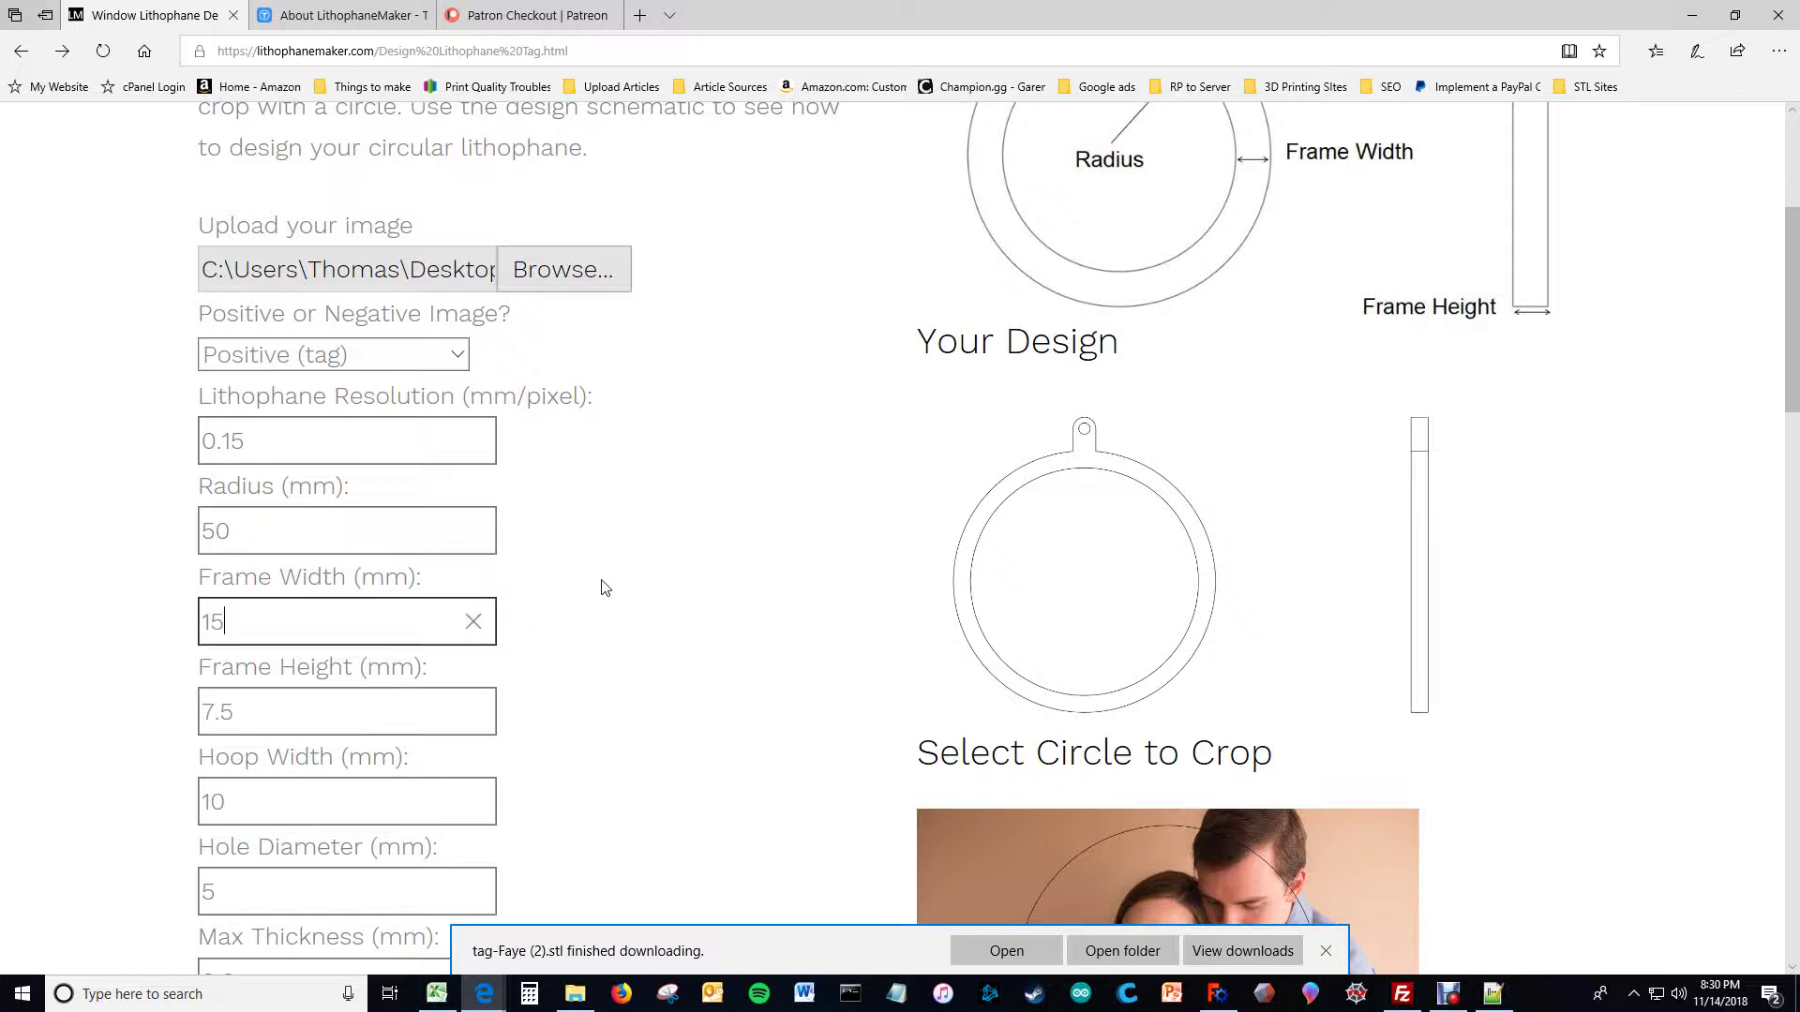
pyautogui.click(349, 711)
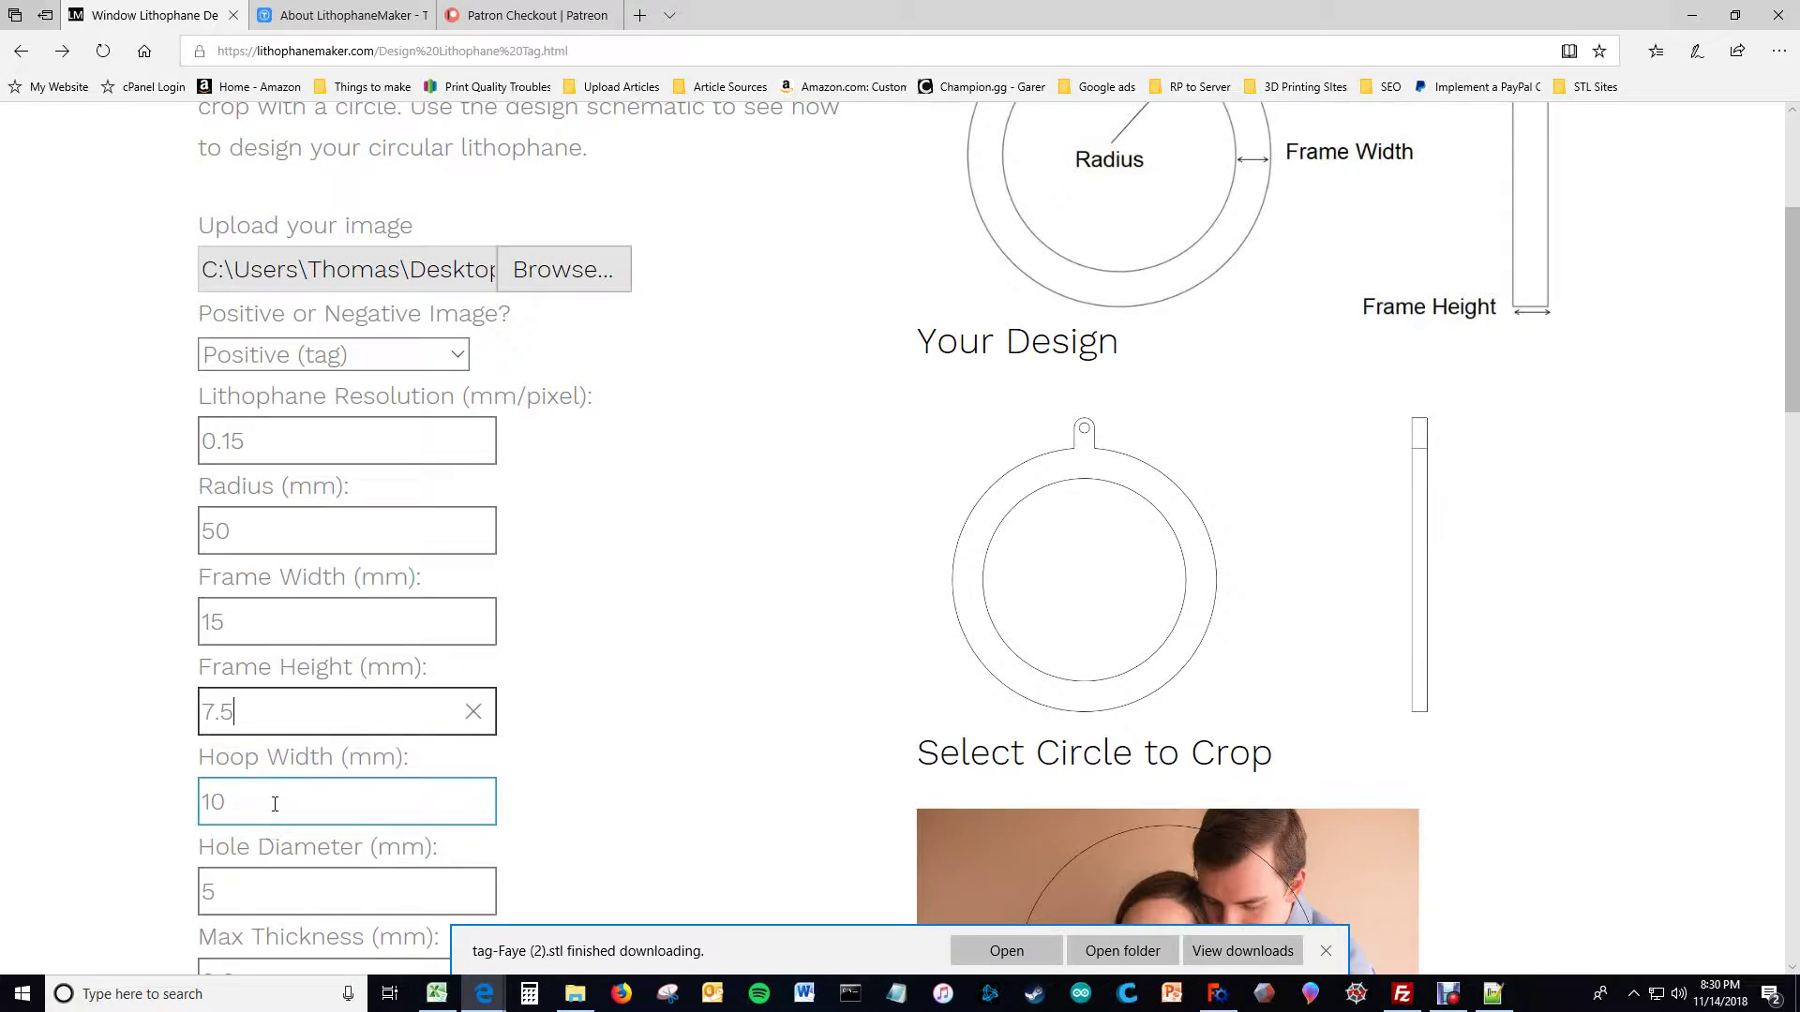
# Step: Check the hoop in the design schematic and set the hoop width to 20 mm
pyautogui.press('Tab')
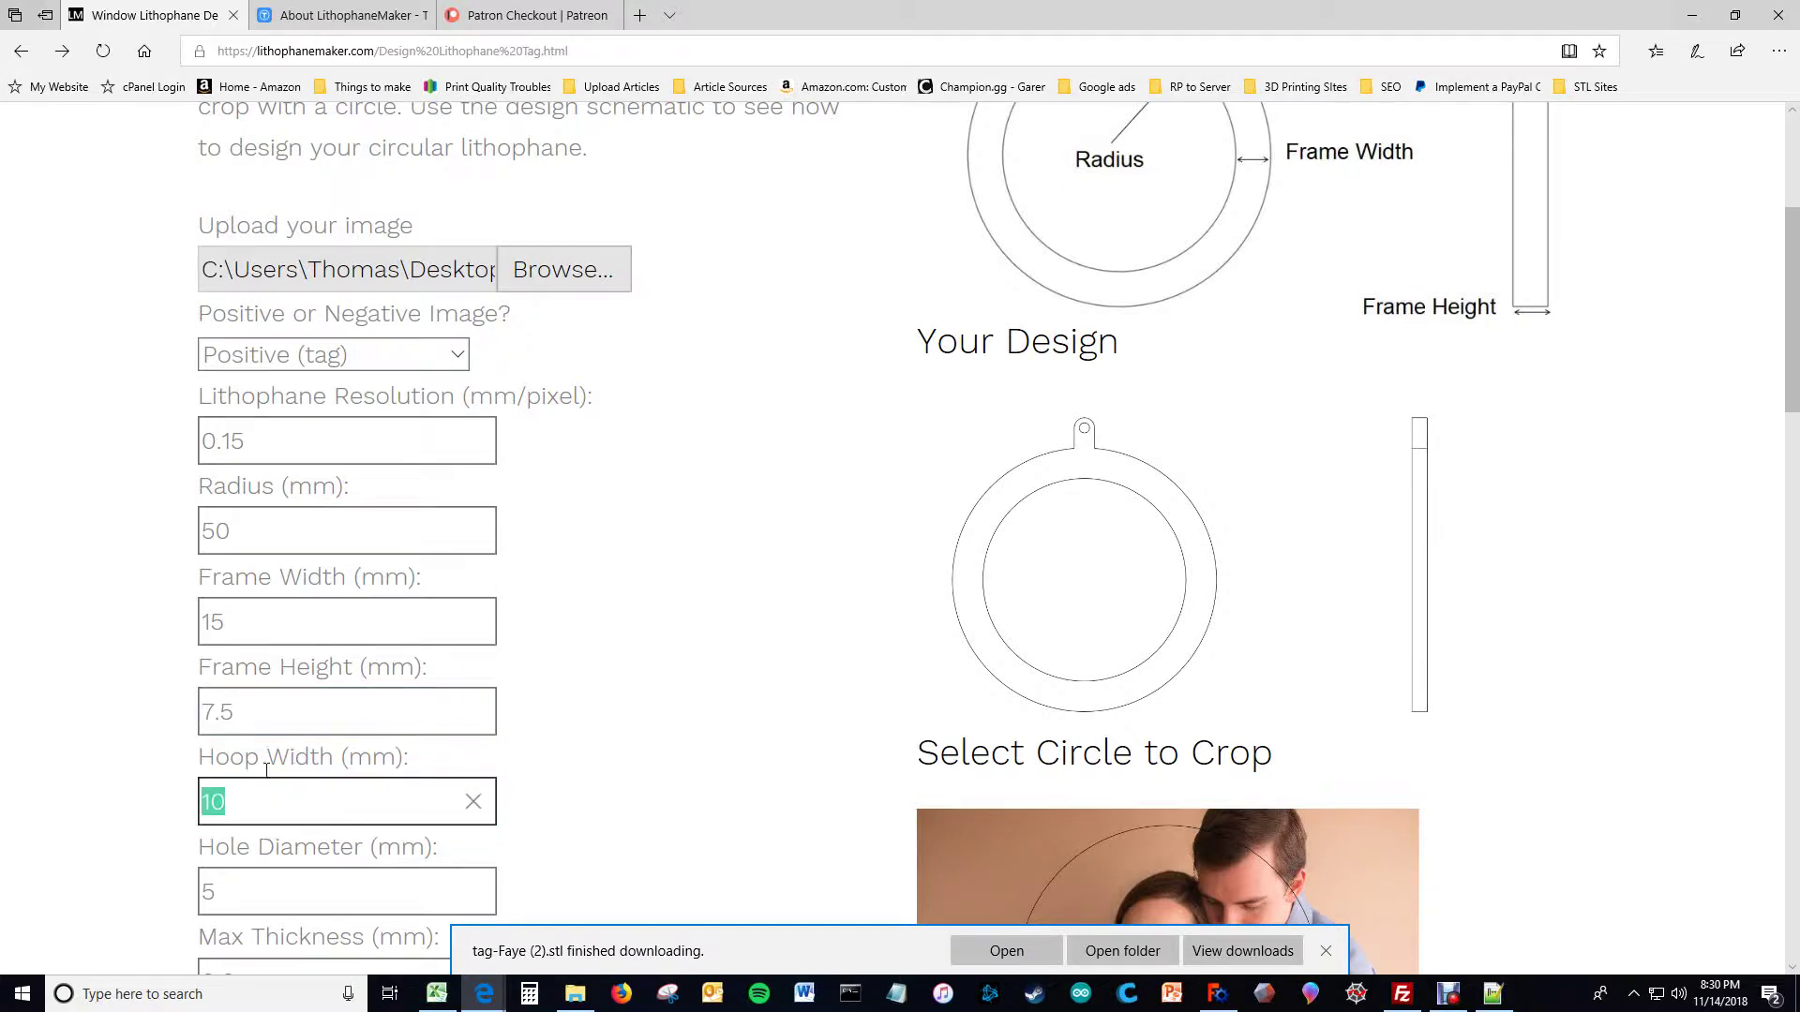
pyautogui.click(724, 610)
pyautogui.scroll(3, 750, 603)
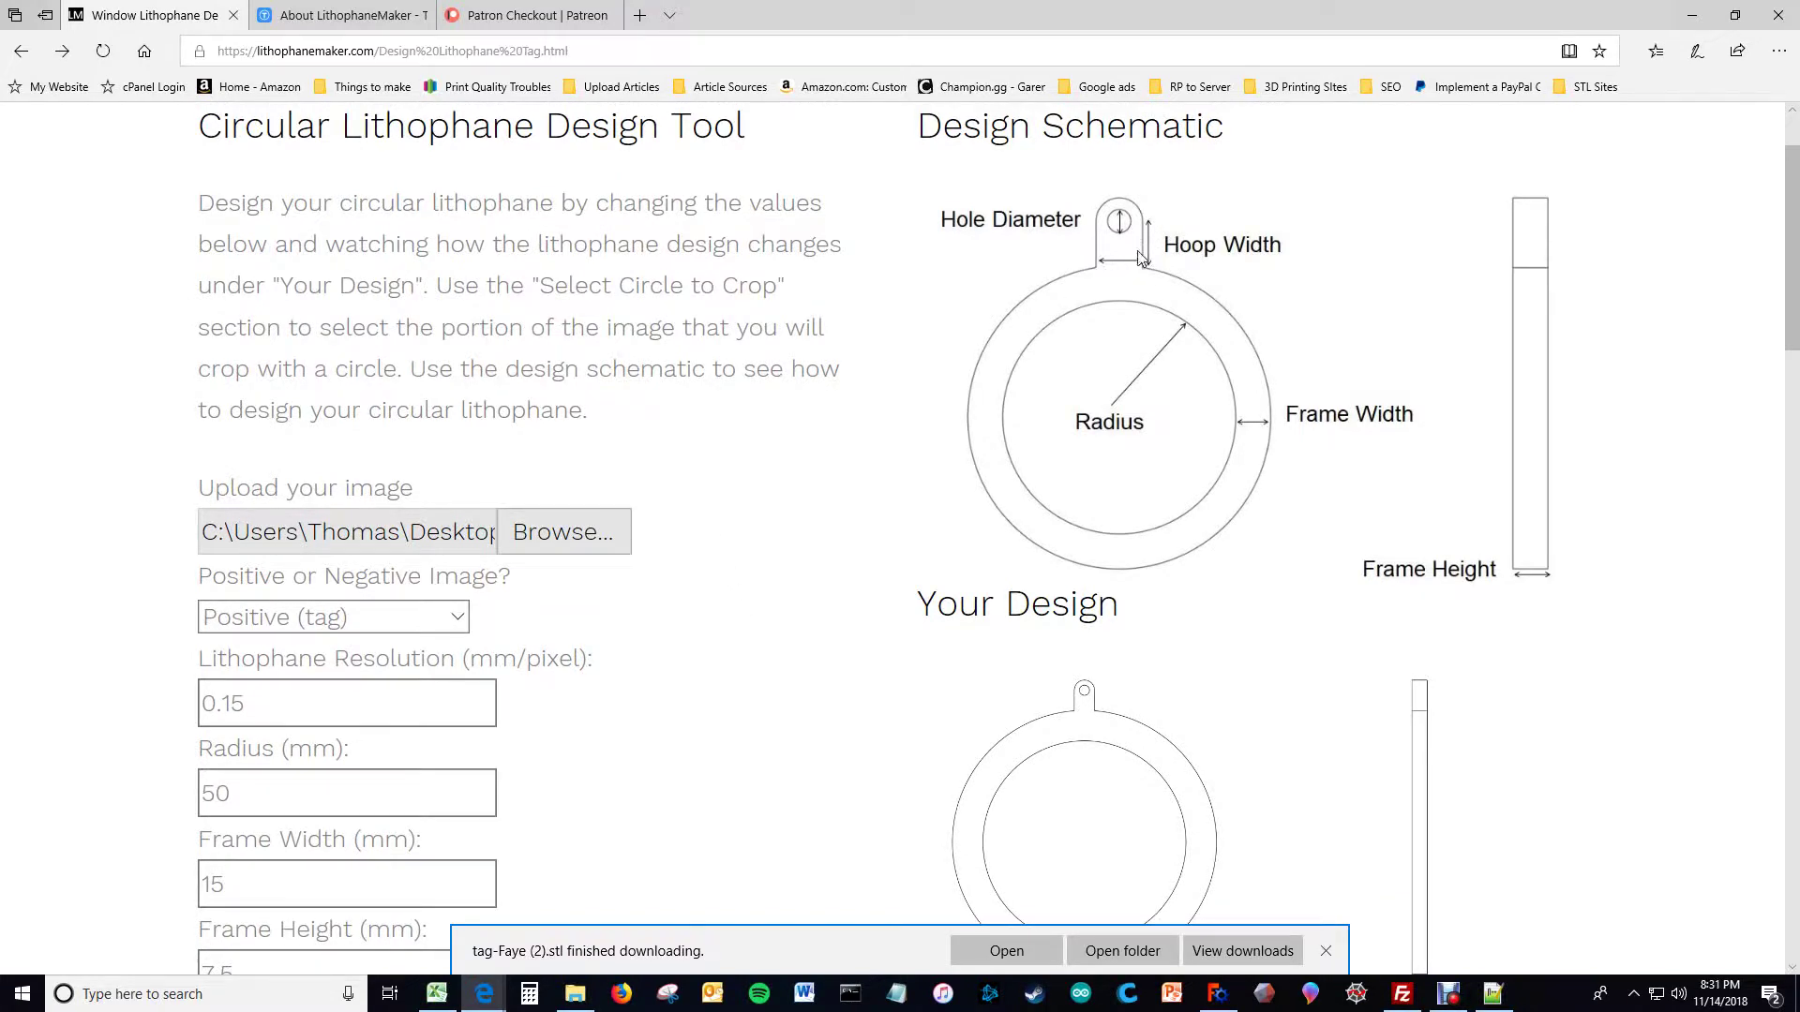
pyautogui.scroll(-3, 773, 436)
pyautogui.click(230, 806)
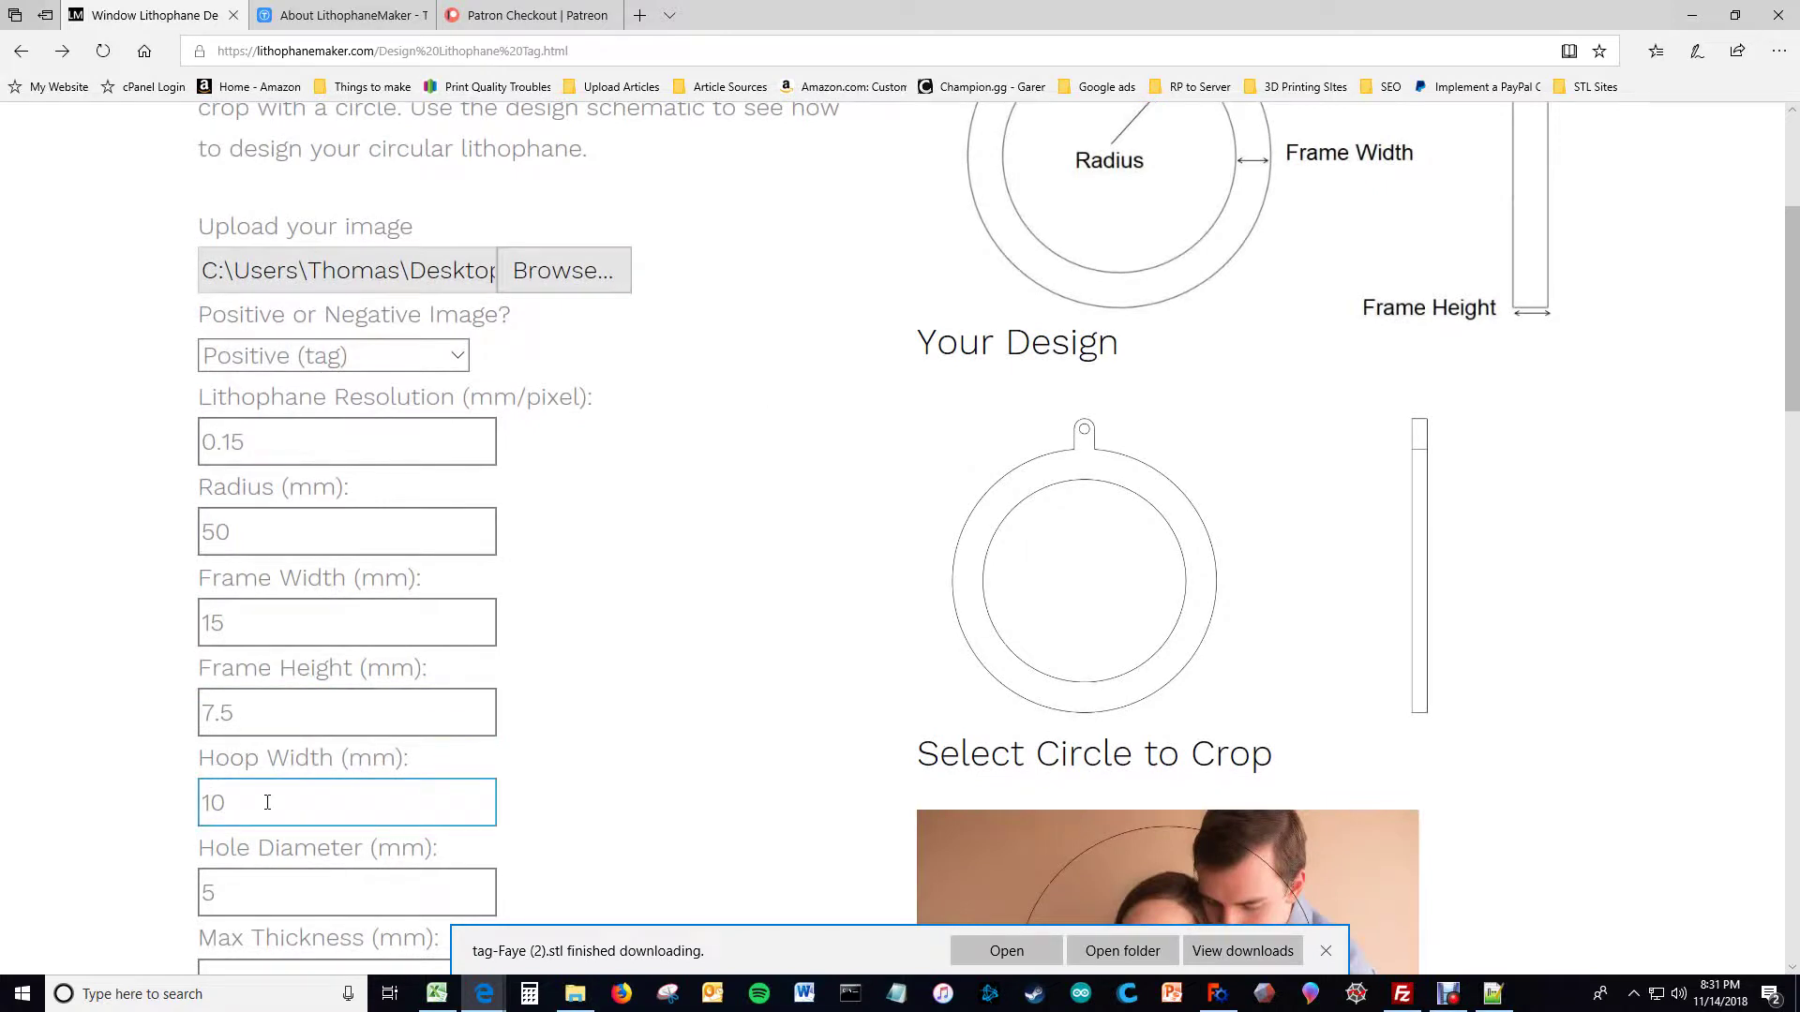
pyautogui.click(268, 803)
pyautogui.doubleClick(236, 803)
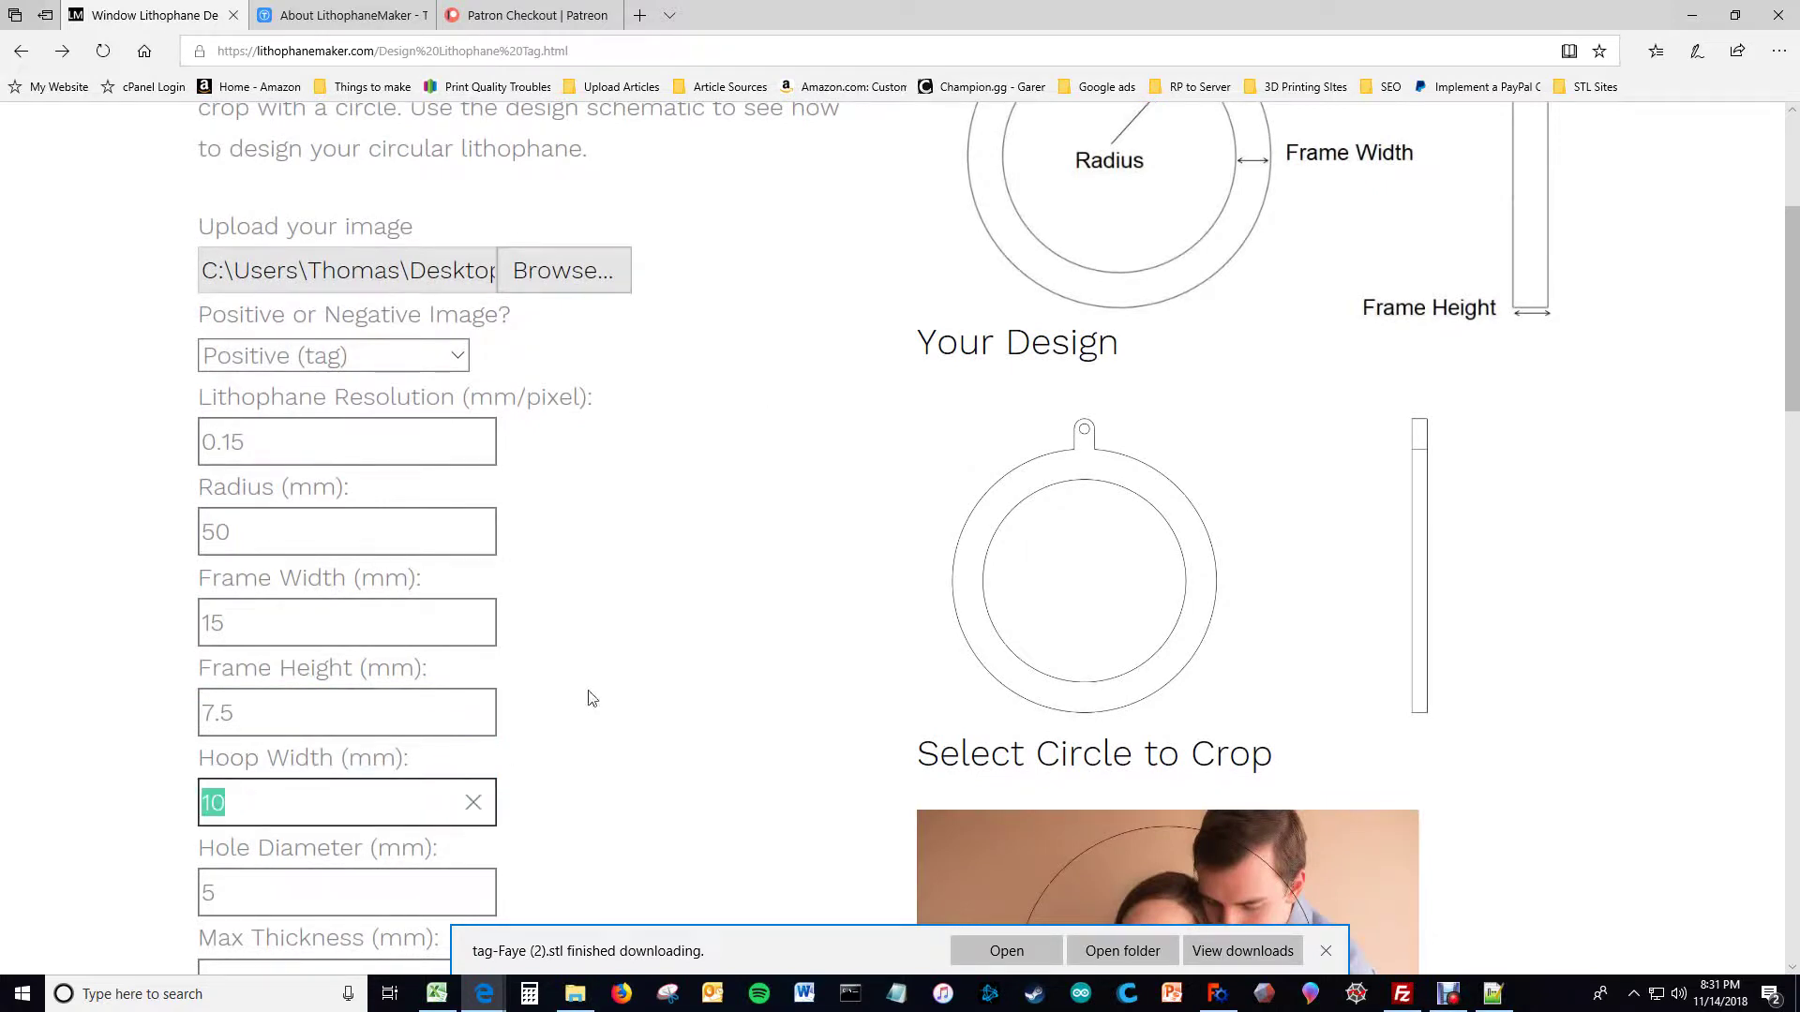
pyautogui.write('20')
pyautogui.click(400, 693)
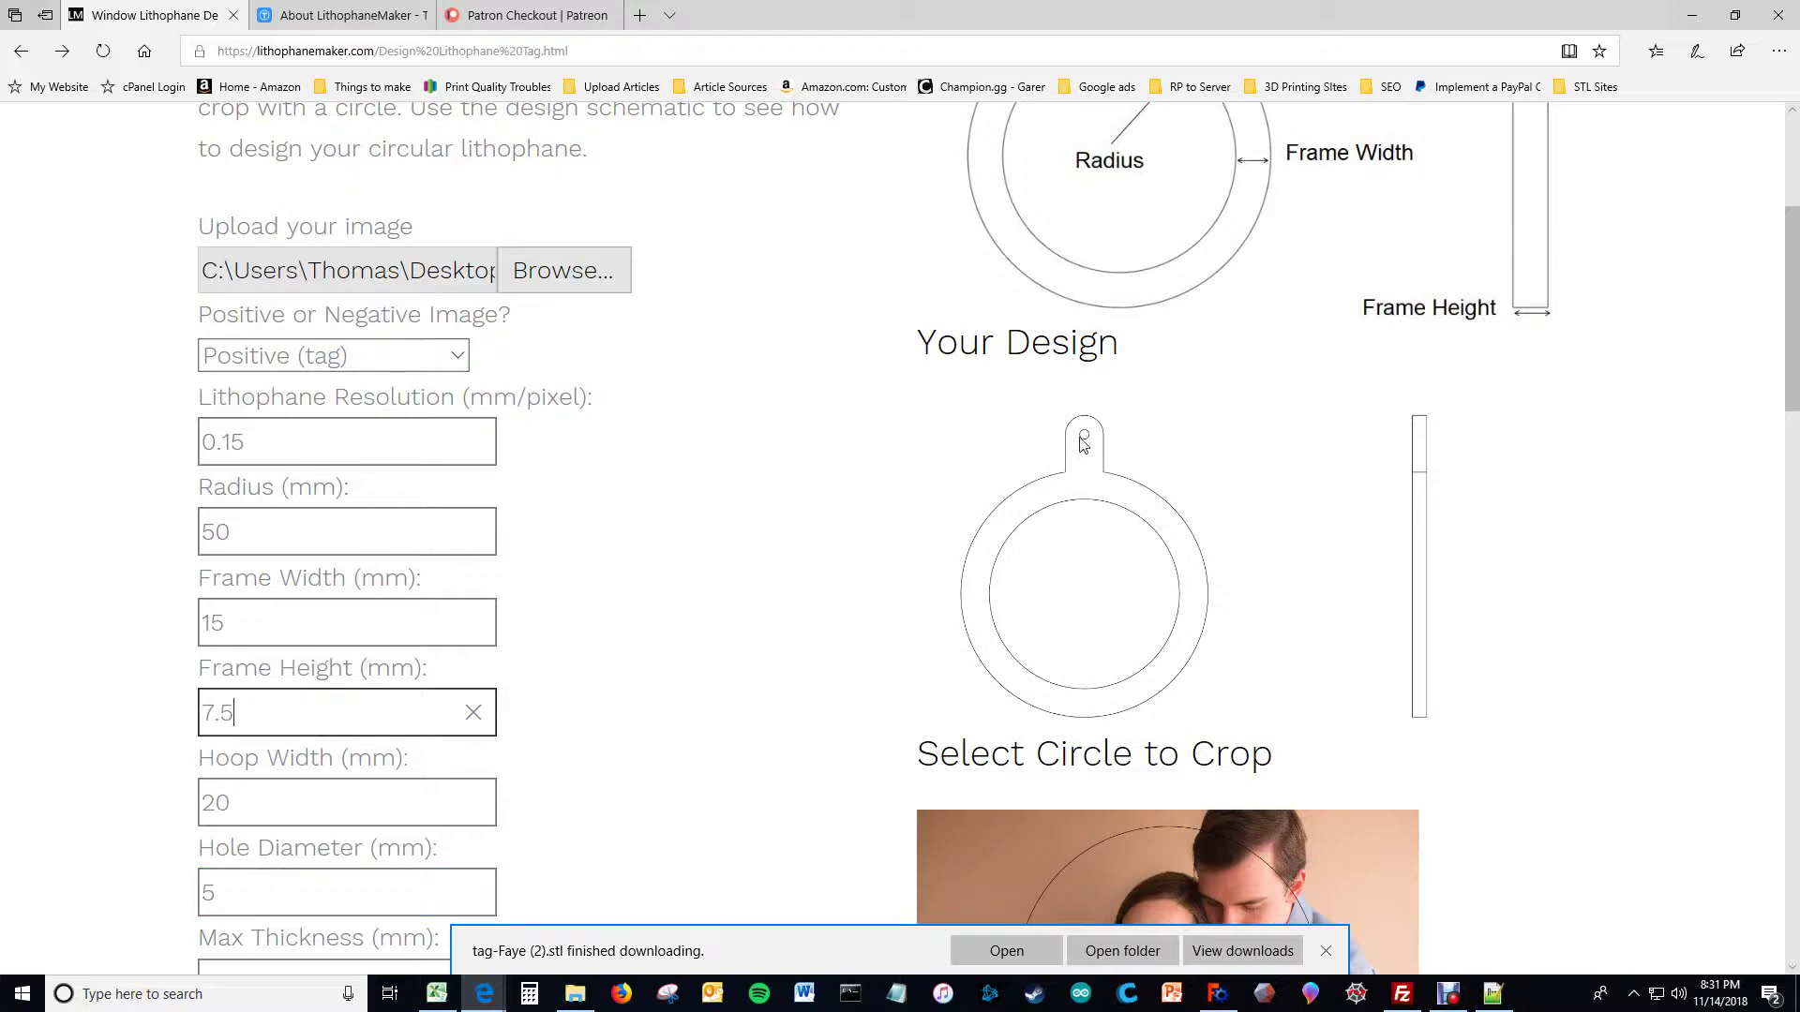
# Step: Set the hole diameter in the hoop to 10 mm
pyautogui.doubleClick(318, 895)
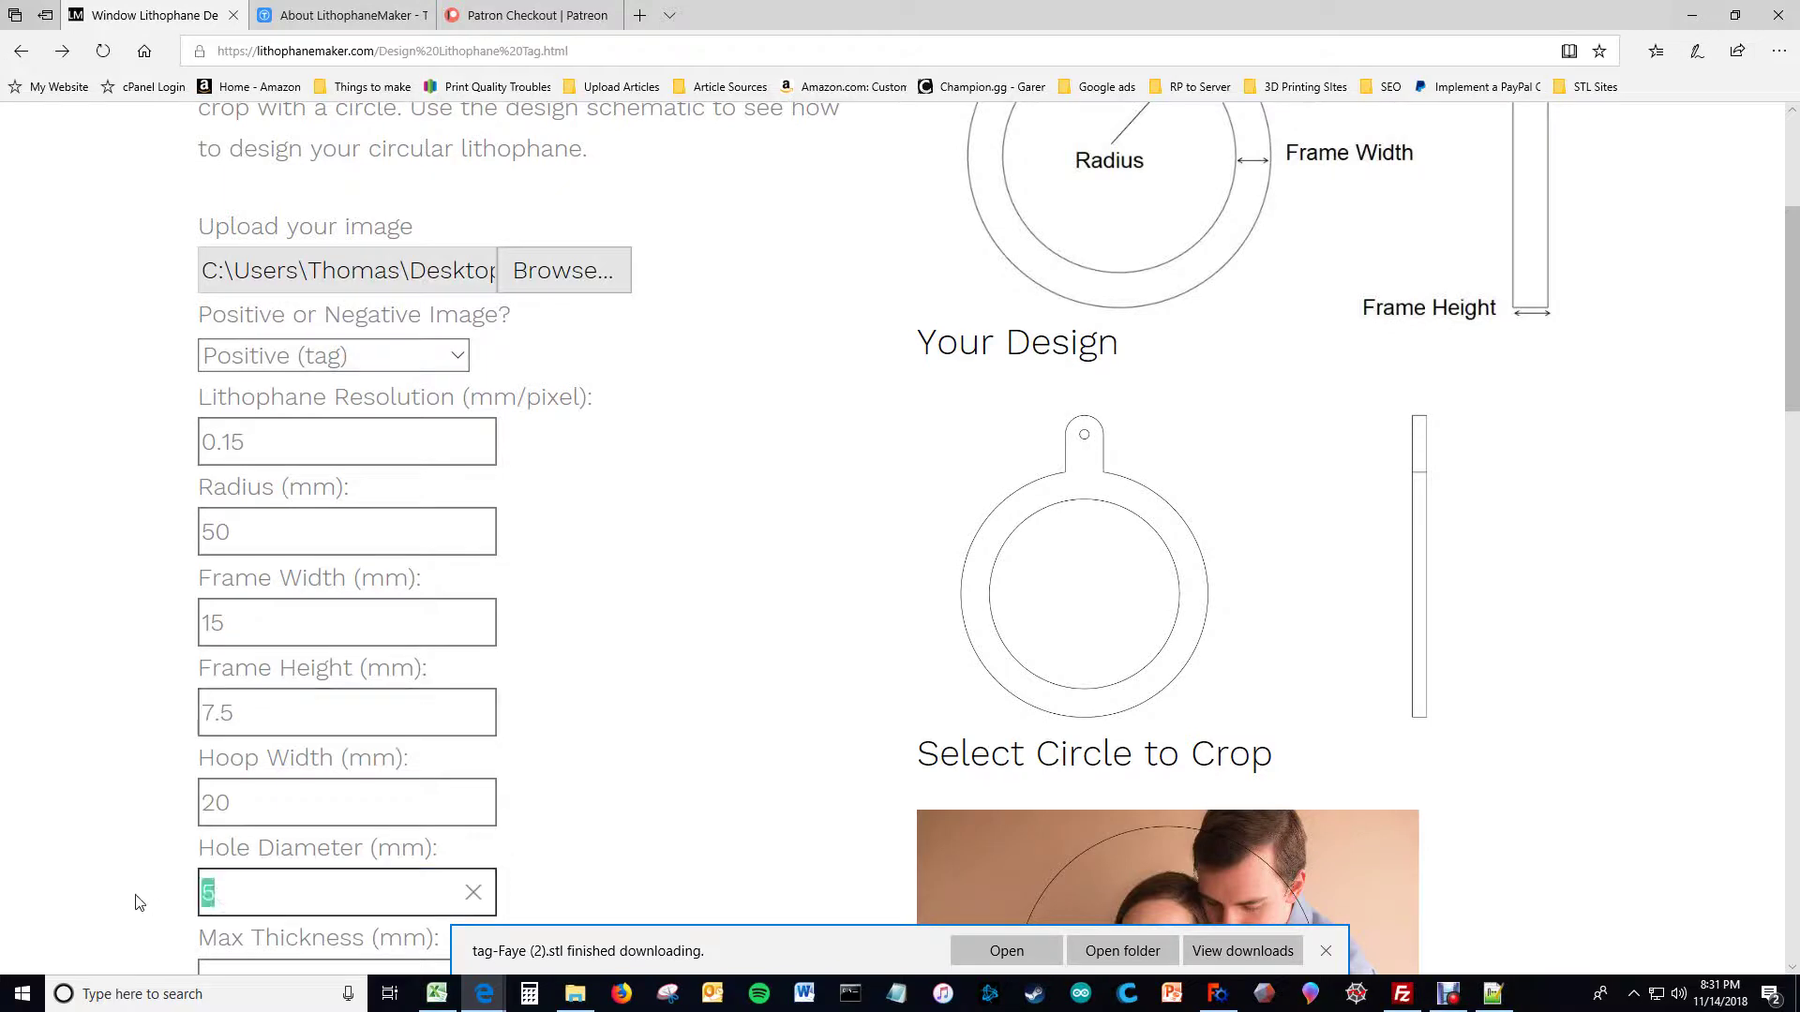
pyautogui.write('10')
pyautogui.click(337, 812)
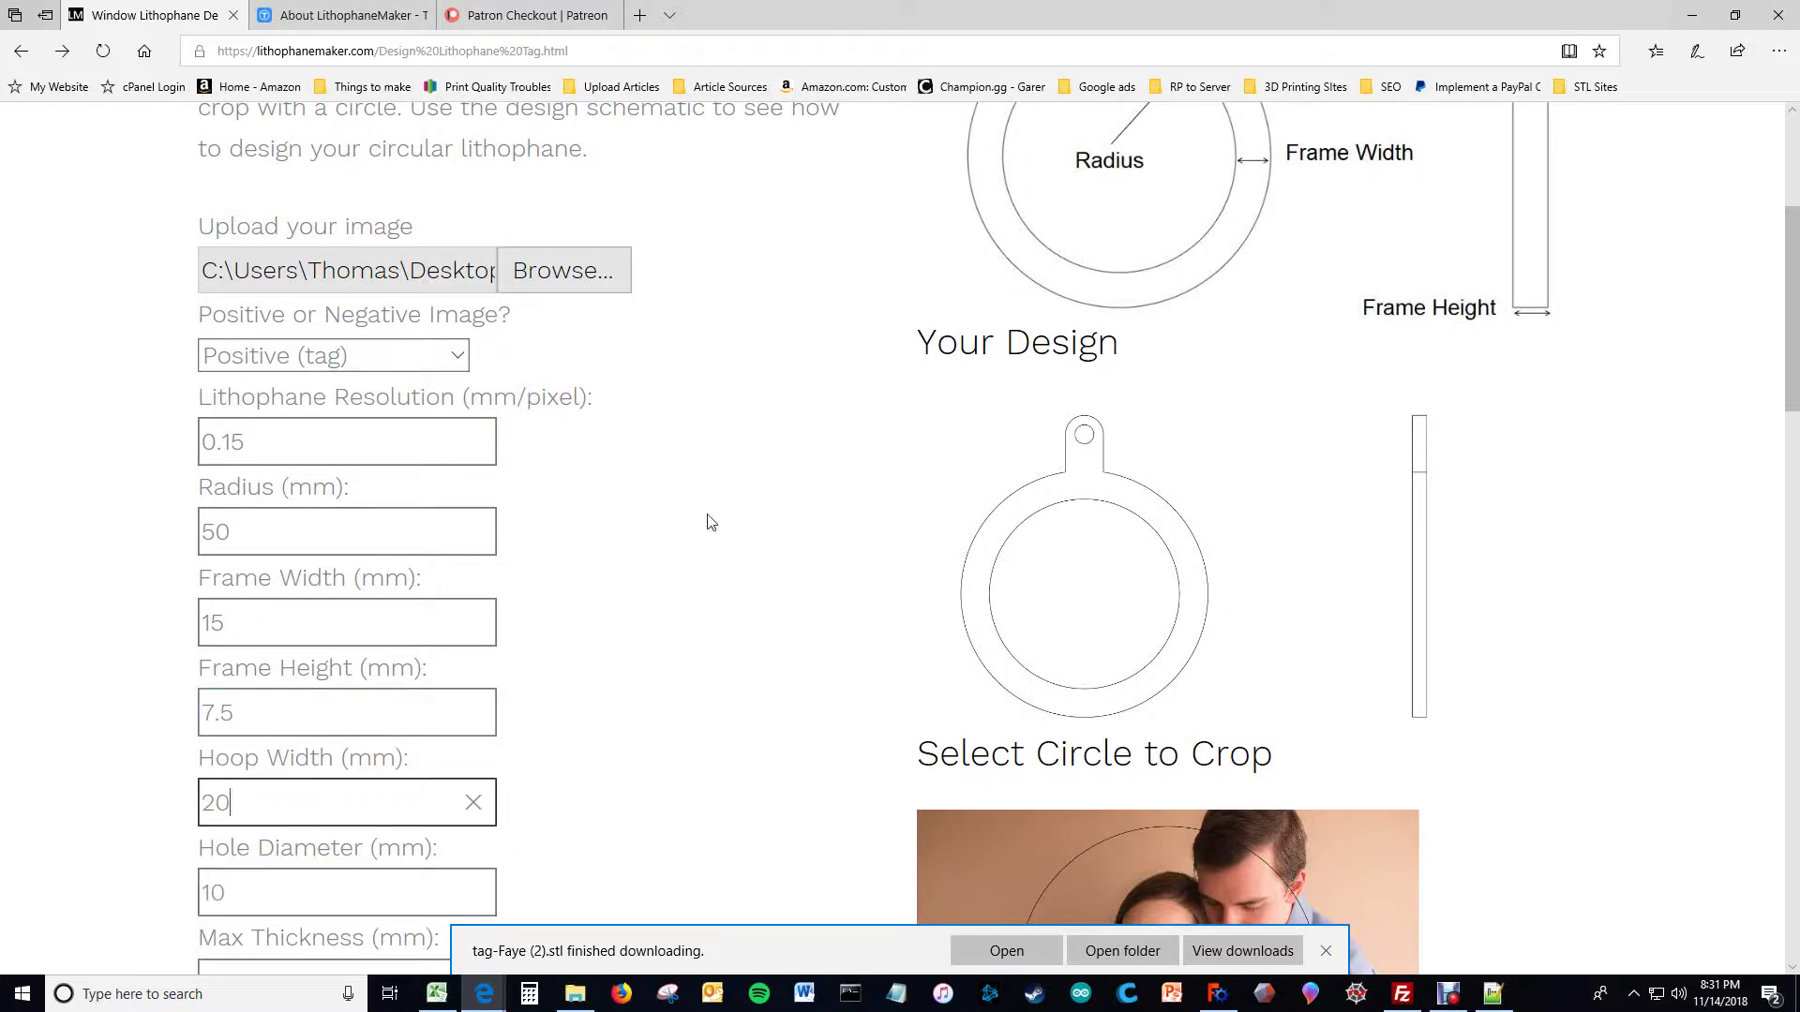
# Step: Check the frame height in the design schematic and set it to 15 mm
pyautogui.scroll(3, 741, 558)
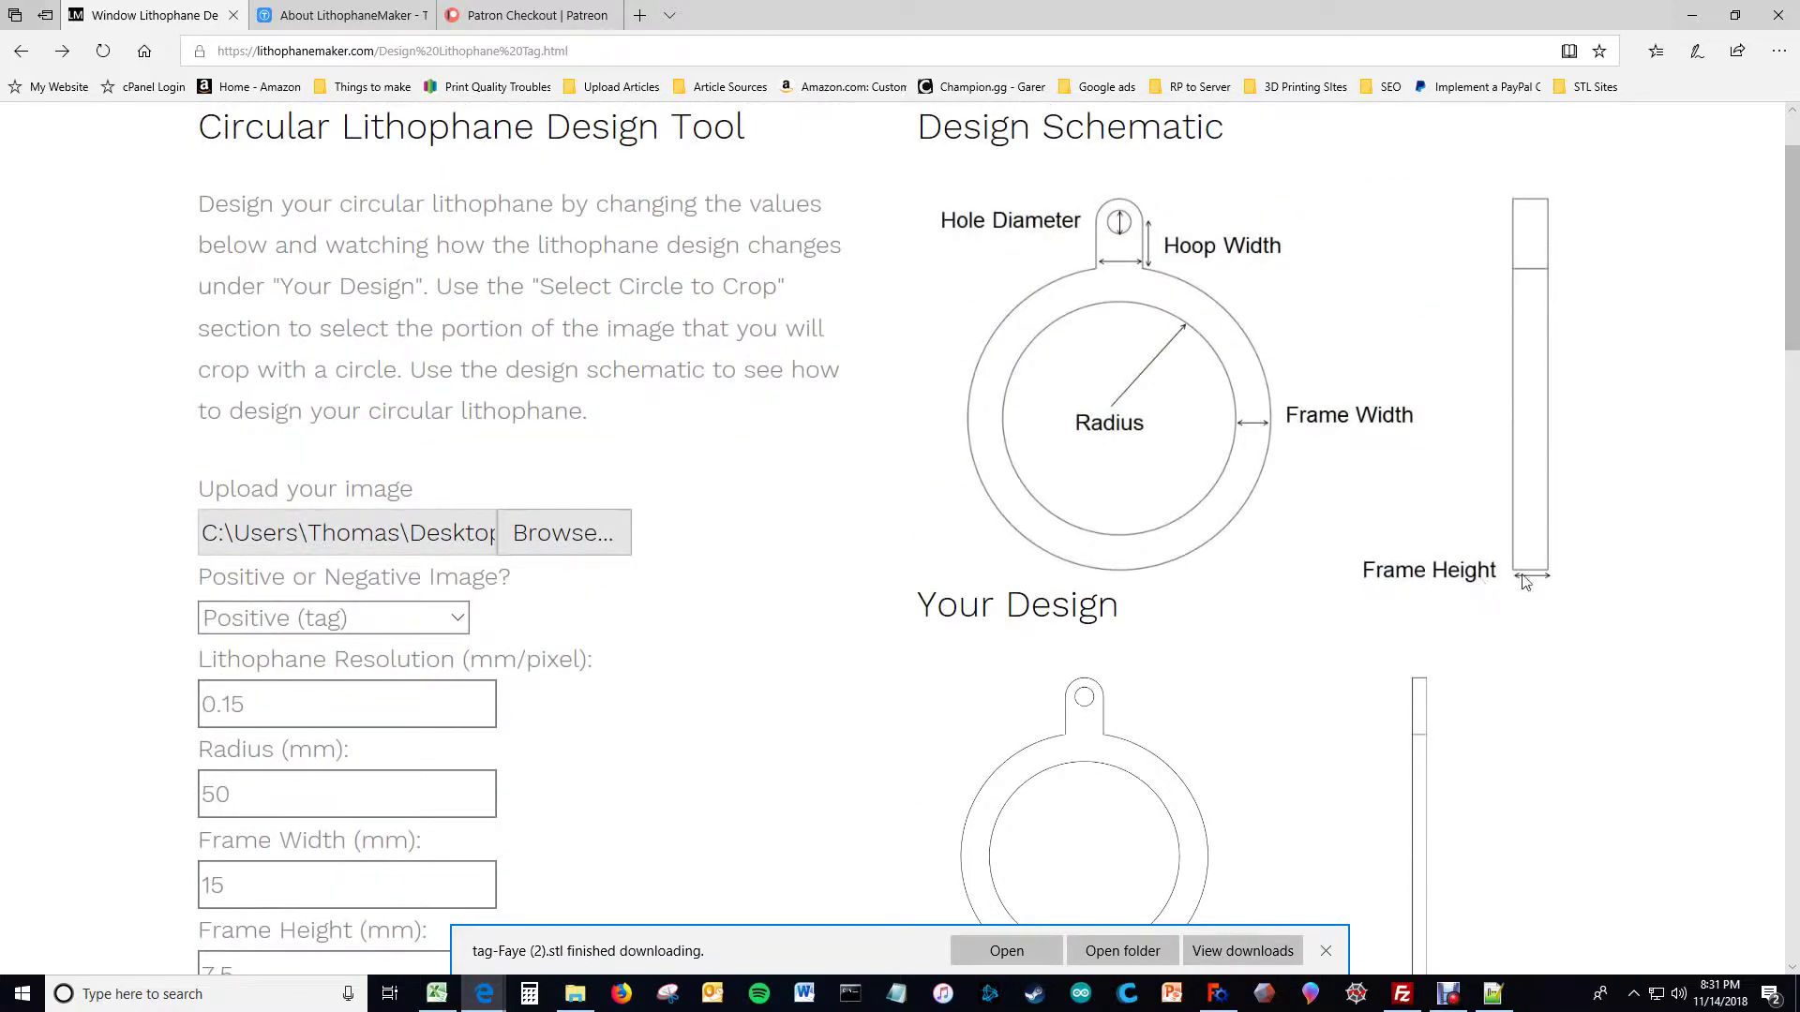
pyautogui.scroll(-2, 1312, 570)
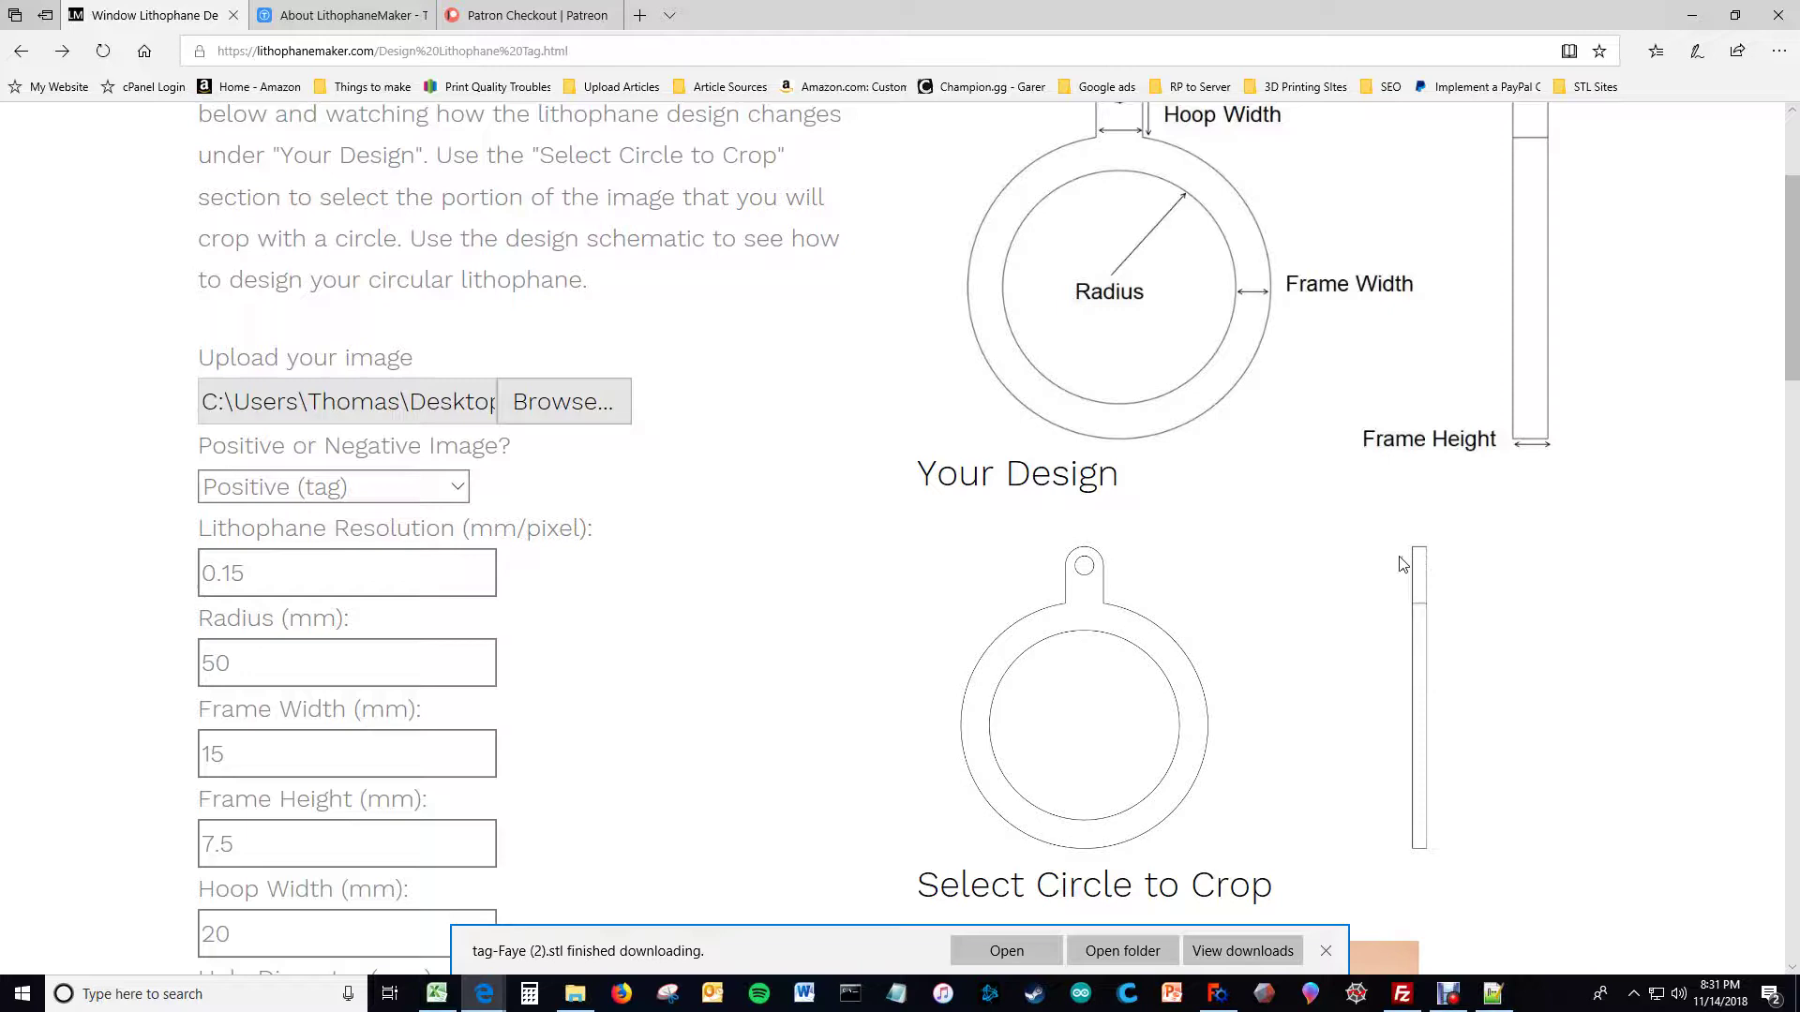
pyautogui.scroll(-2, 835, 488)
pyautogui.doubleClick(291, 582)
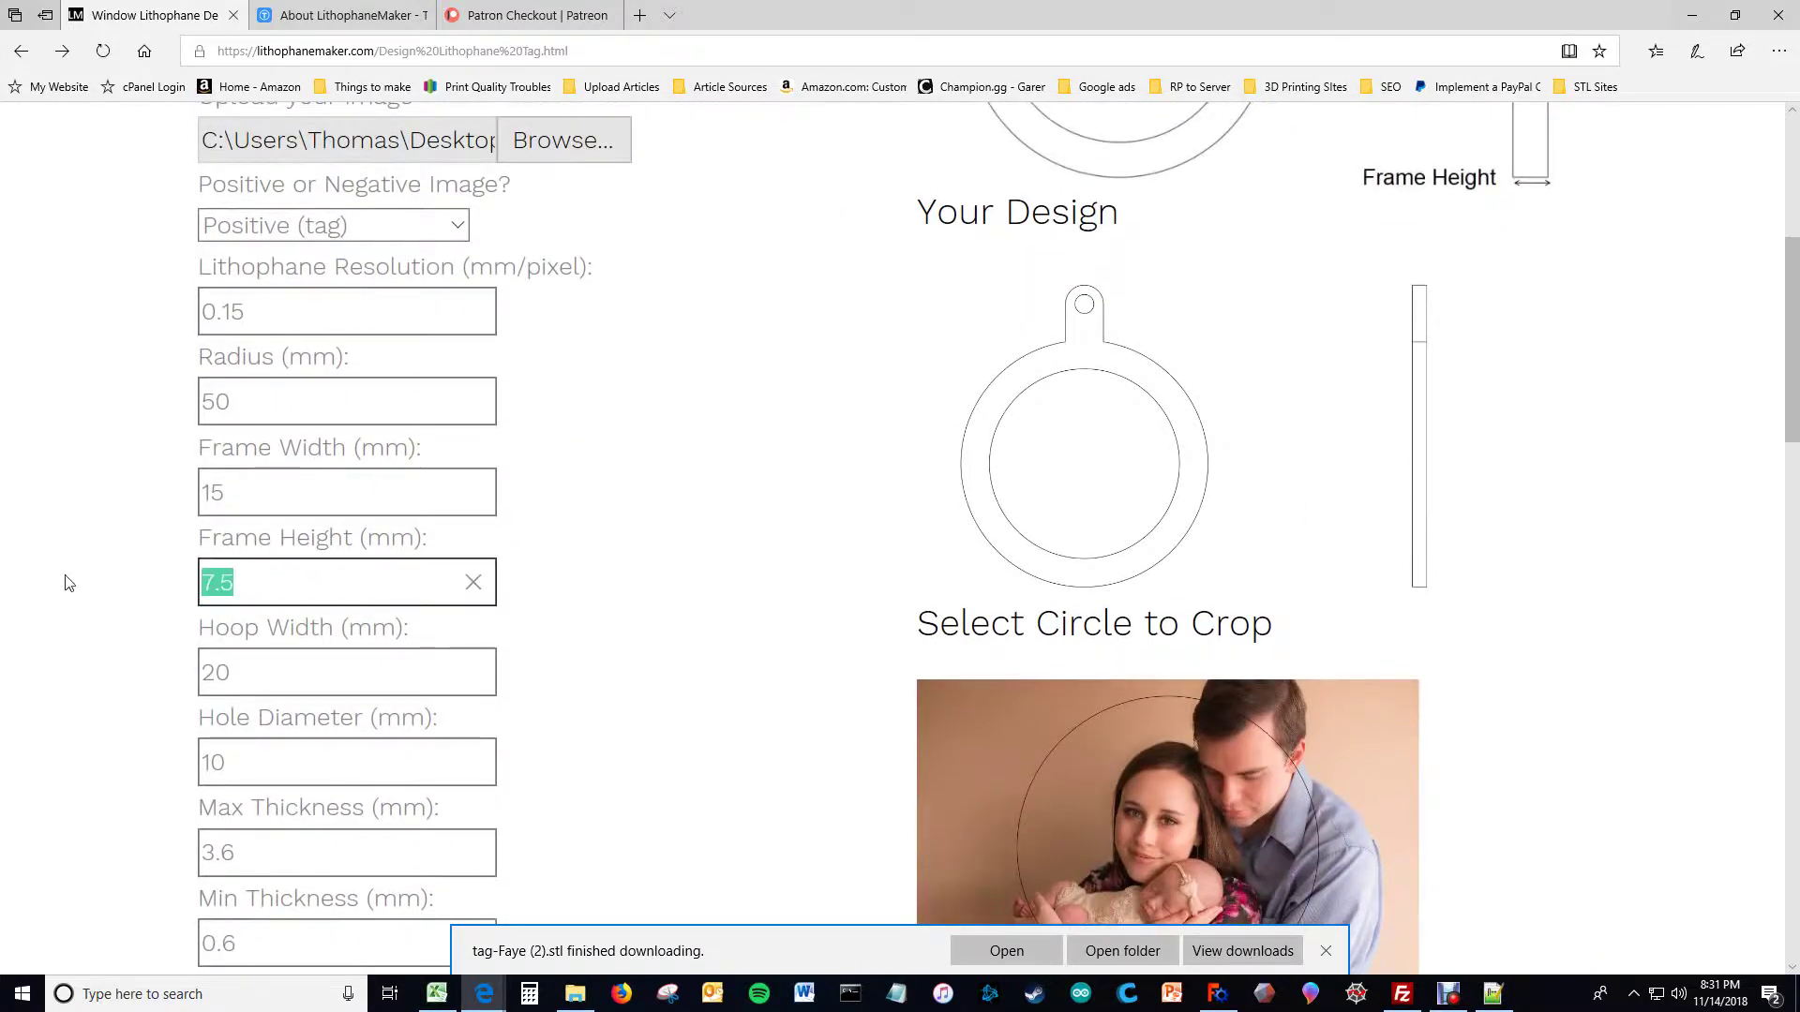
pyautogui.write('15')
pyautogui.click(325, 507)
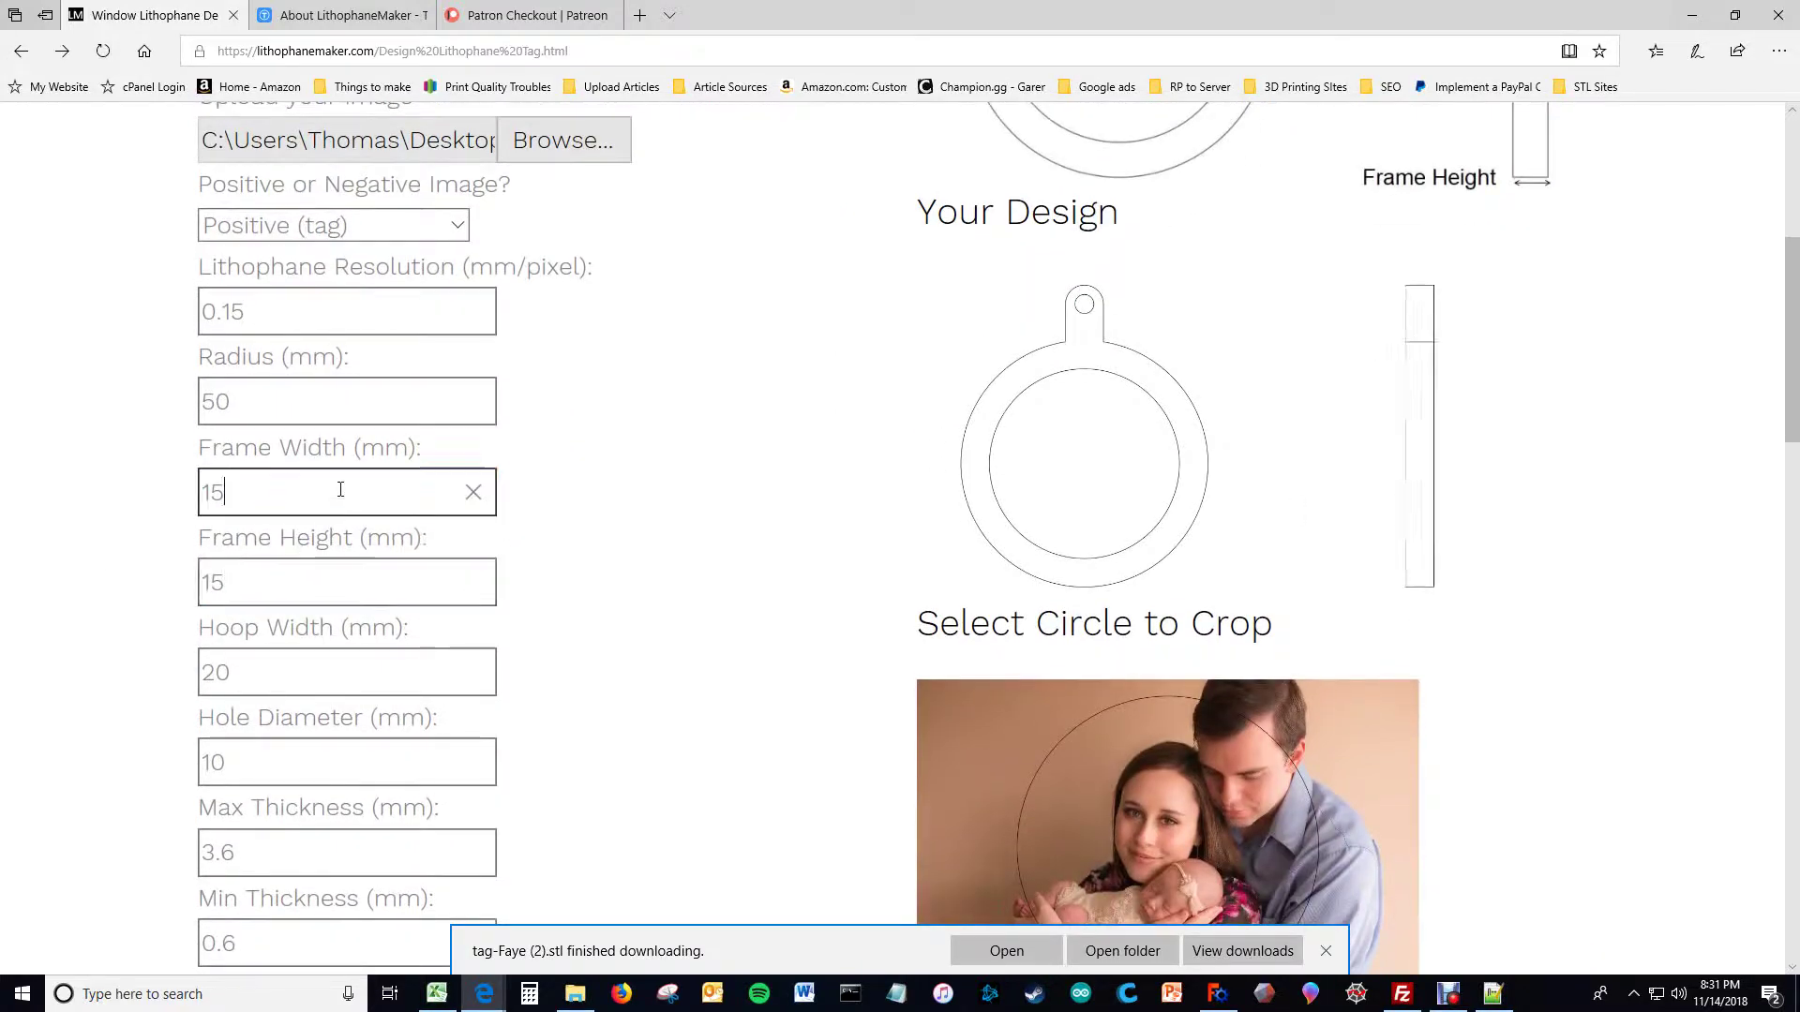
pyautogui.click(807, 466)
pyautogui.scroll(3, 807, 466)
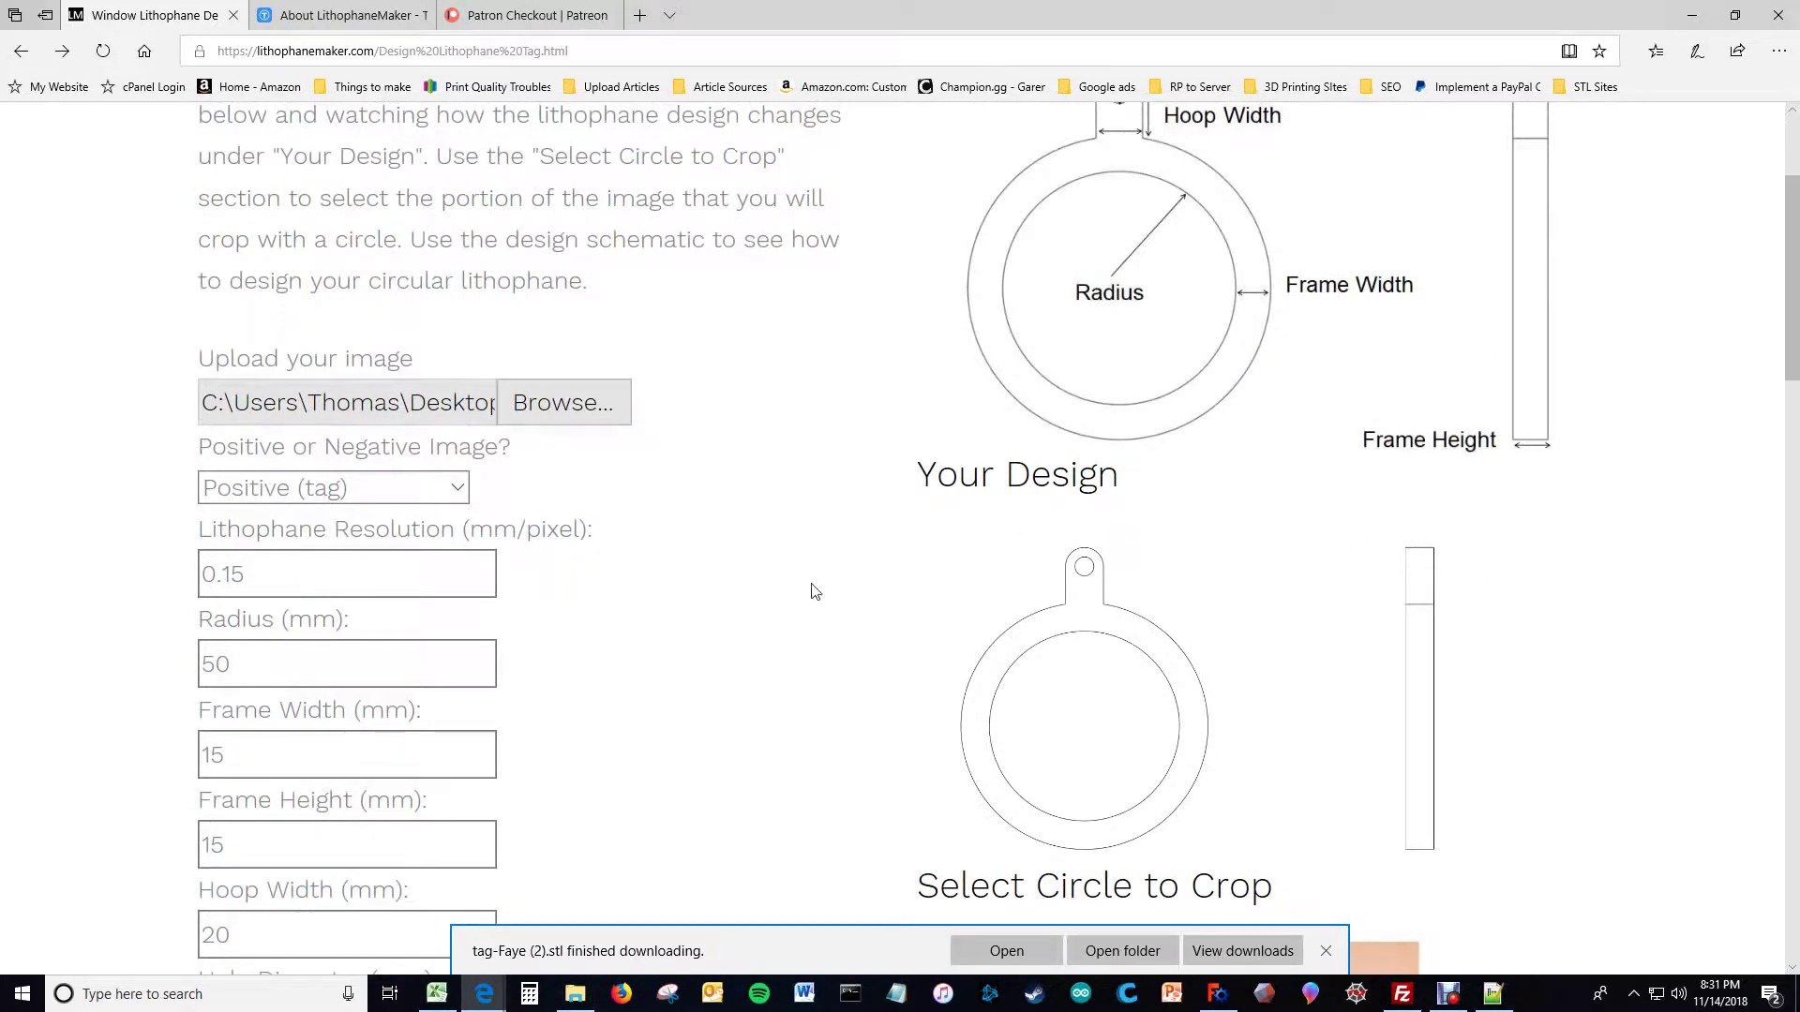
# Step: Set the minimum thickness of the lithophane to 0.4 mm
pyautogui.scroll(-3, 647, 553)
pyautogui.scroll(-1, 656, 556)
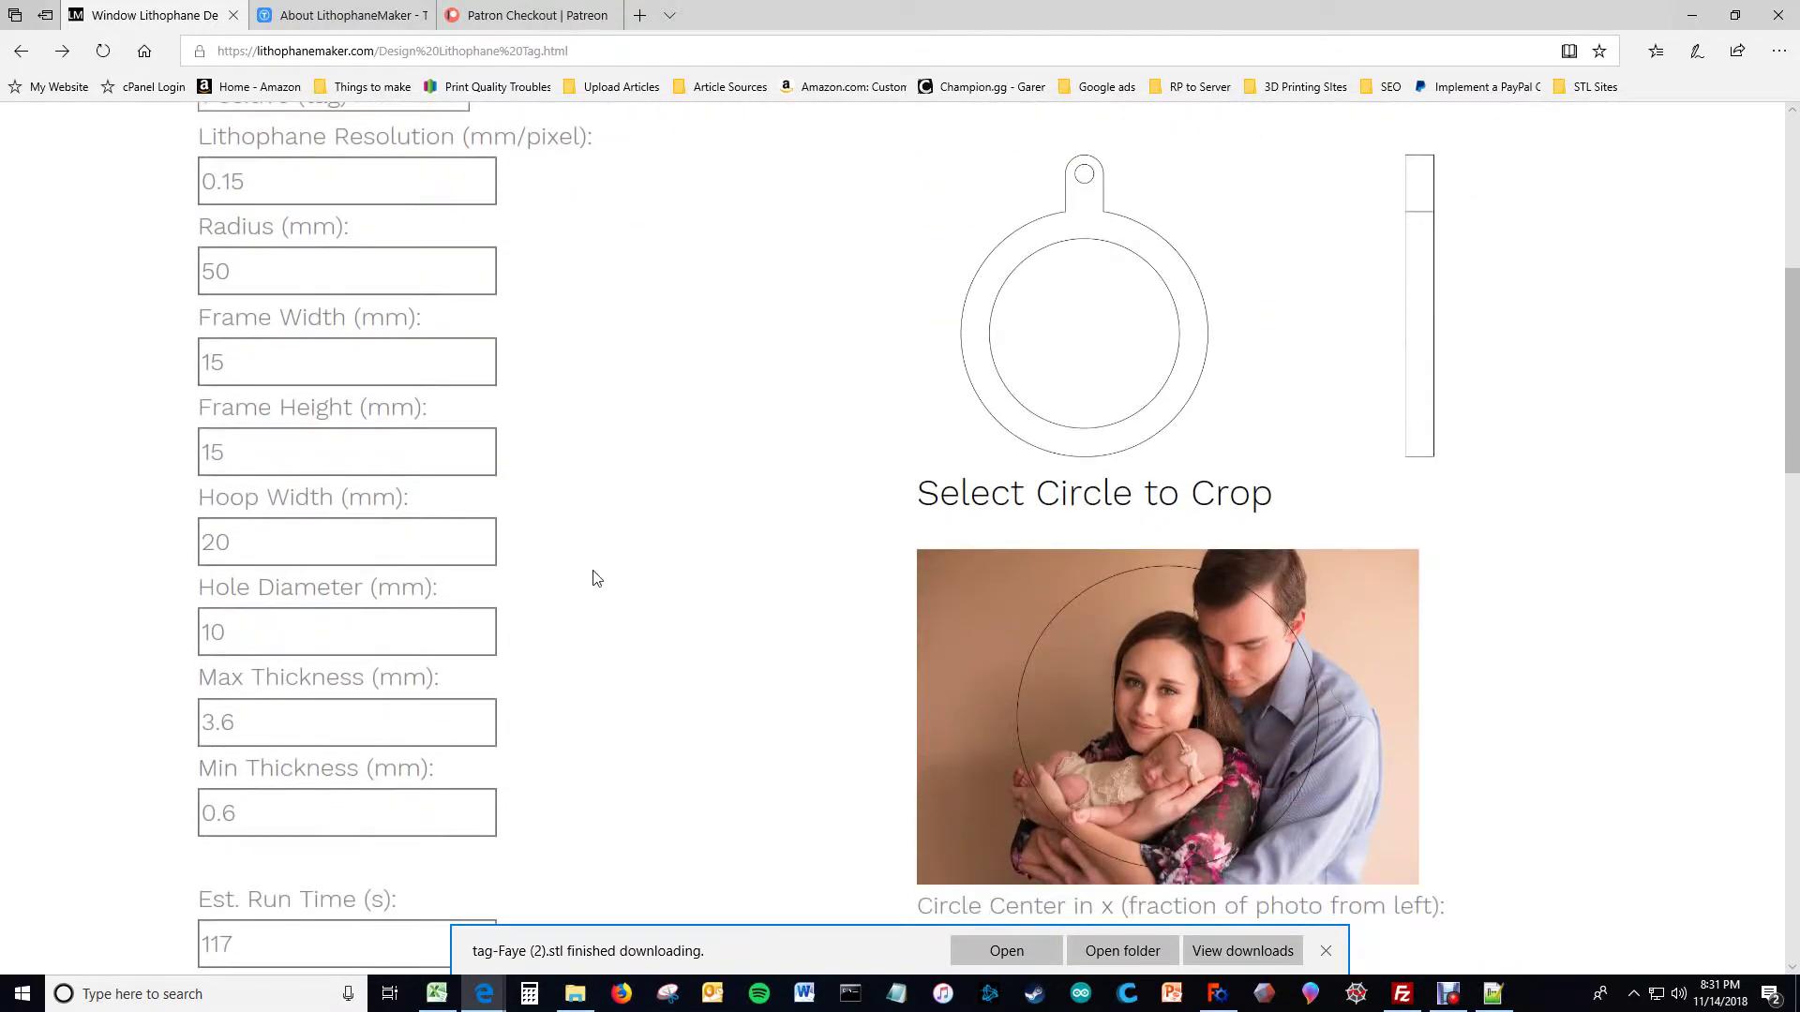
pyautogui.click(298, 717)
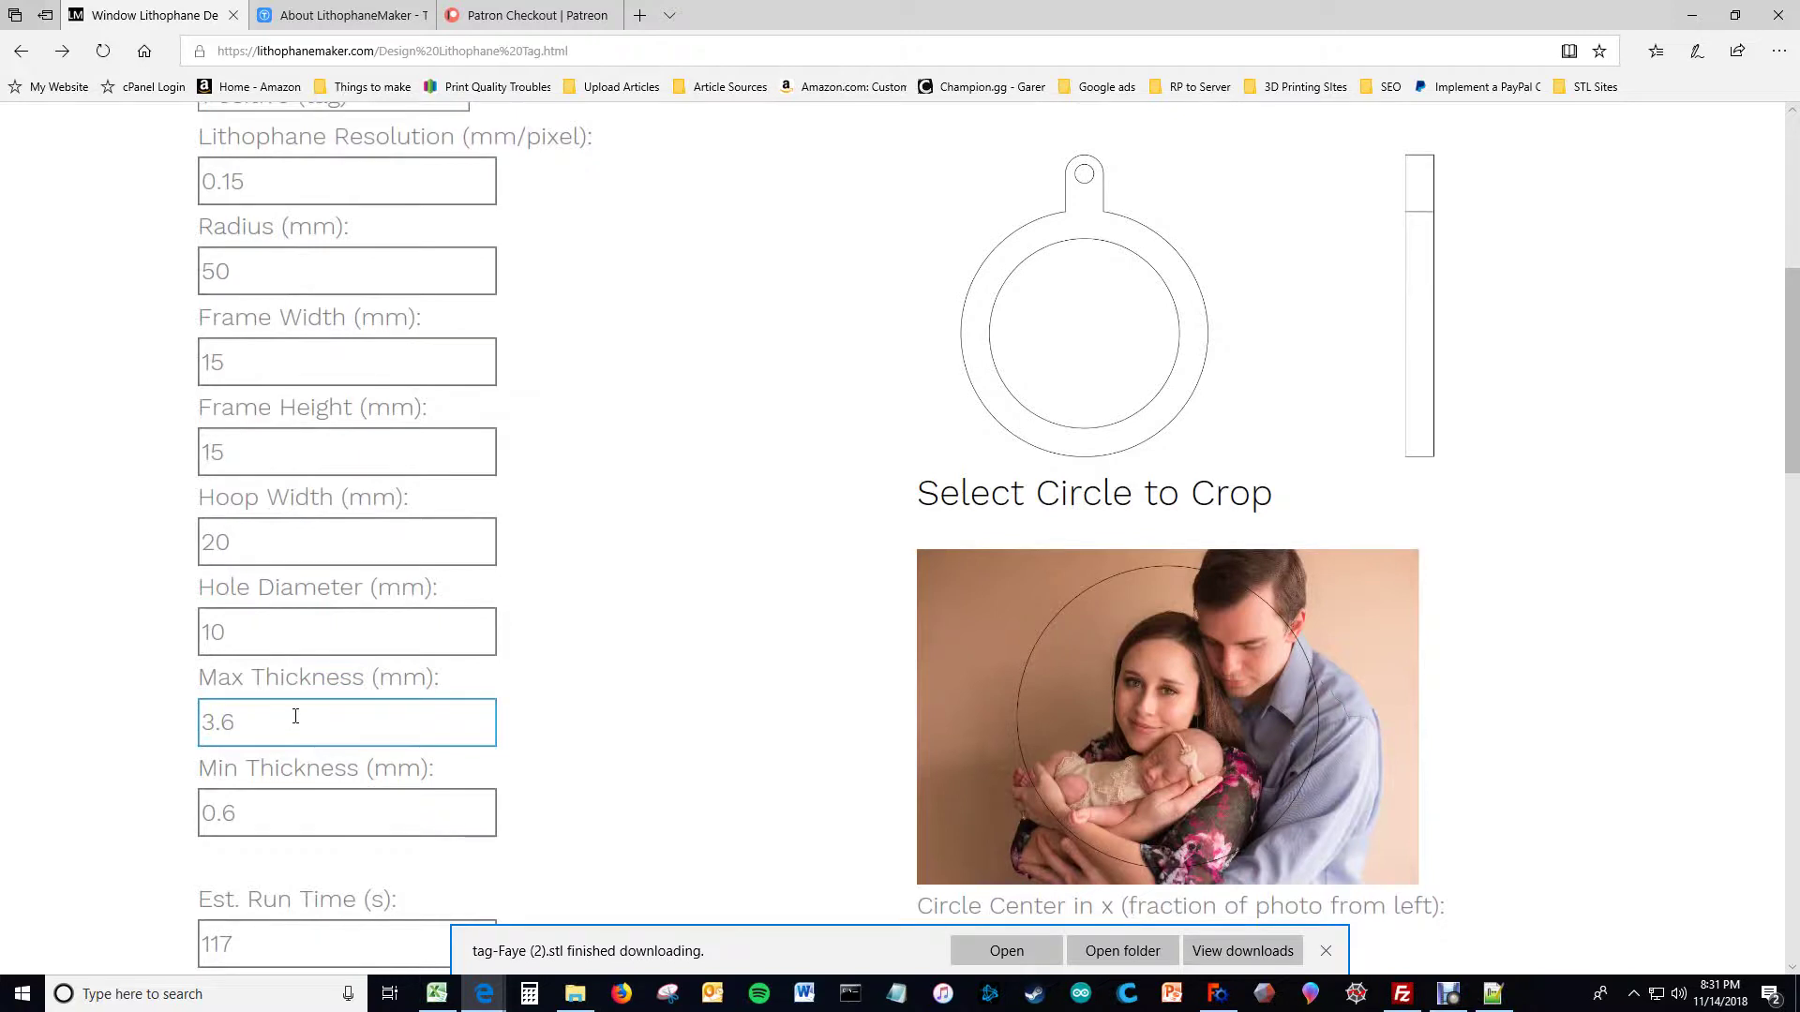
pyautogui.click(291, 787)
pyautogui.click(235, 796)
pyautogui.moveTo(222, 808); pyautogui.dragTo(238, 808)
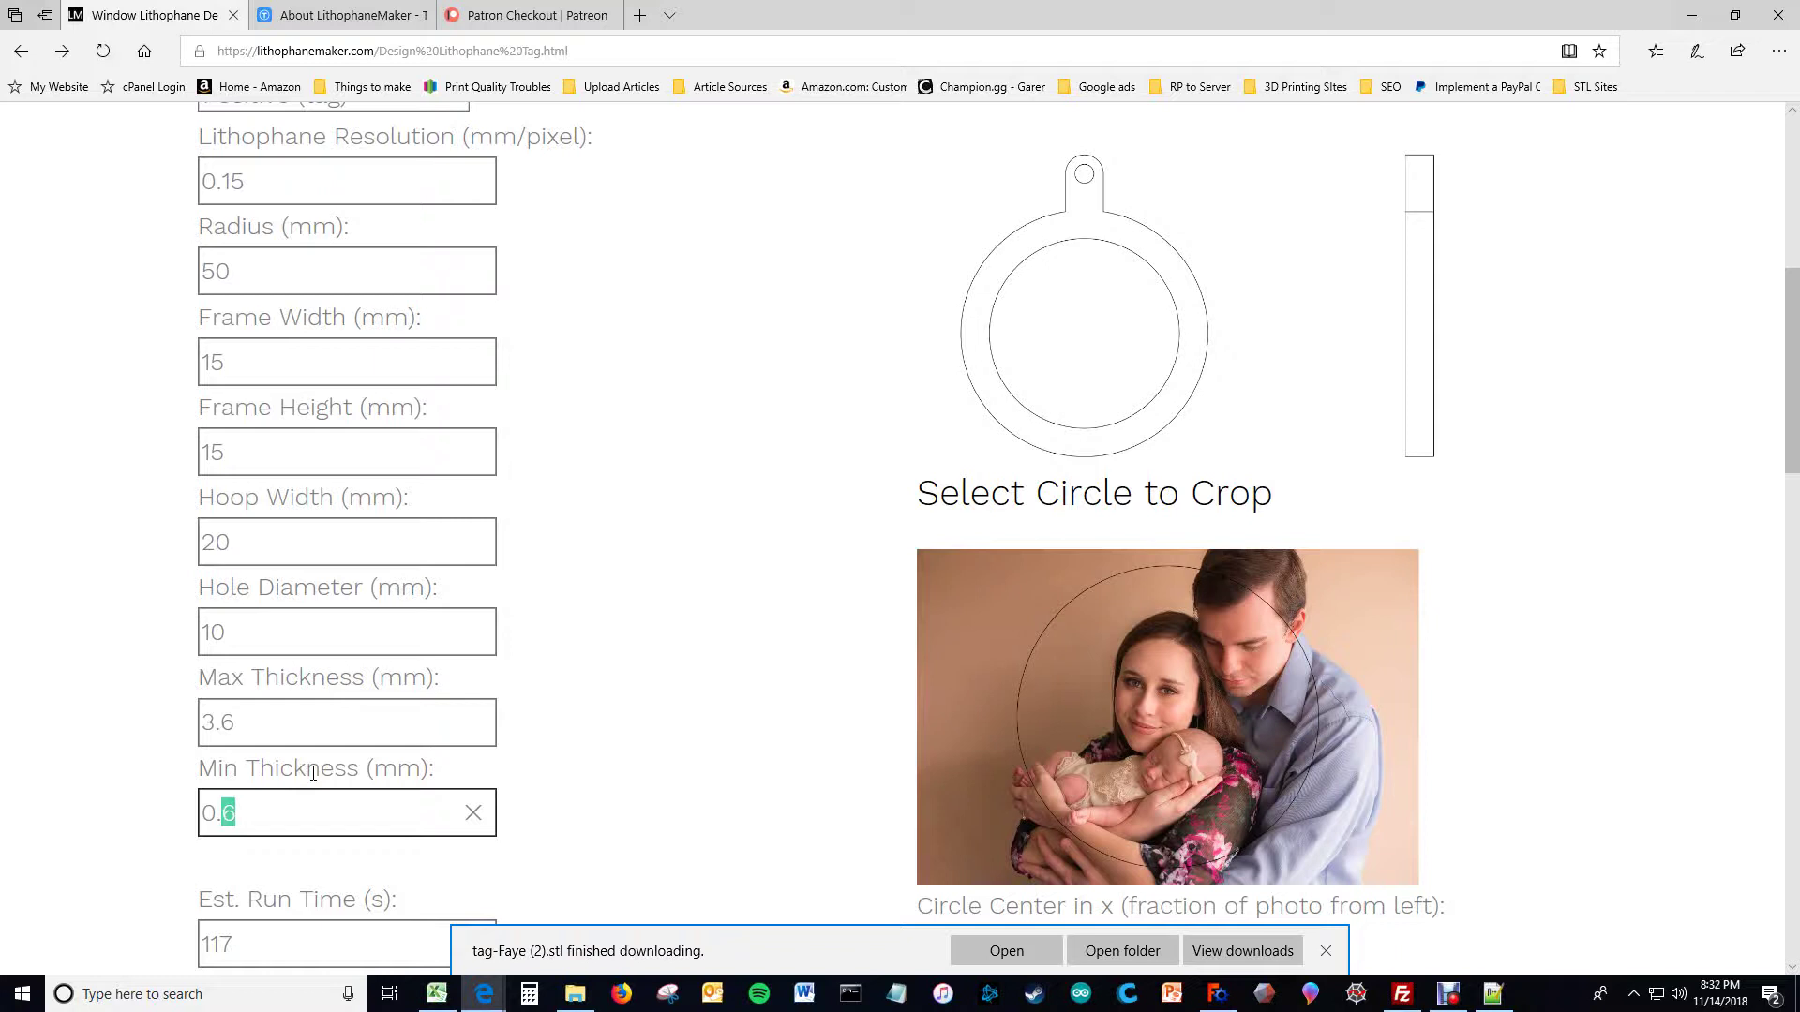
pyautogui.write('4')
pyautogui.click(234, 722)
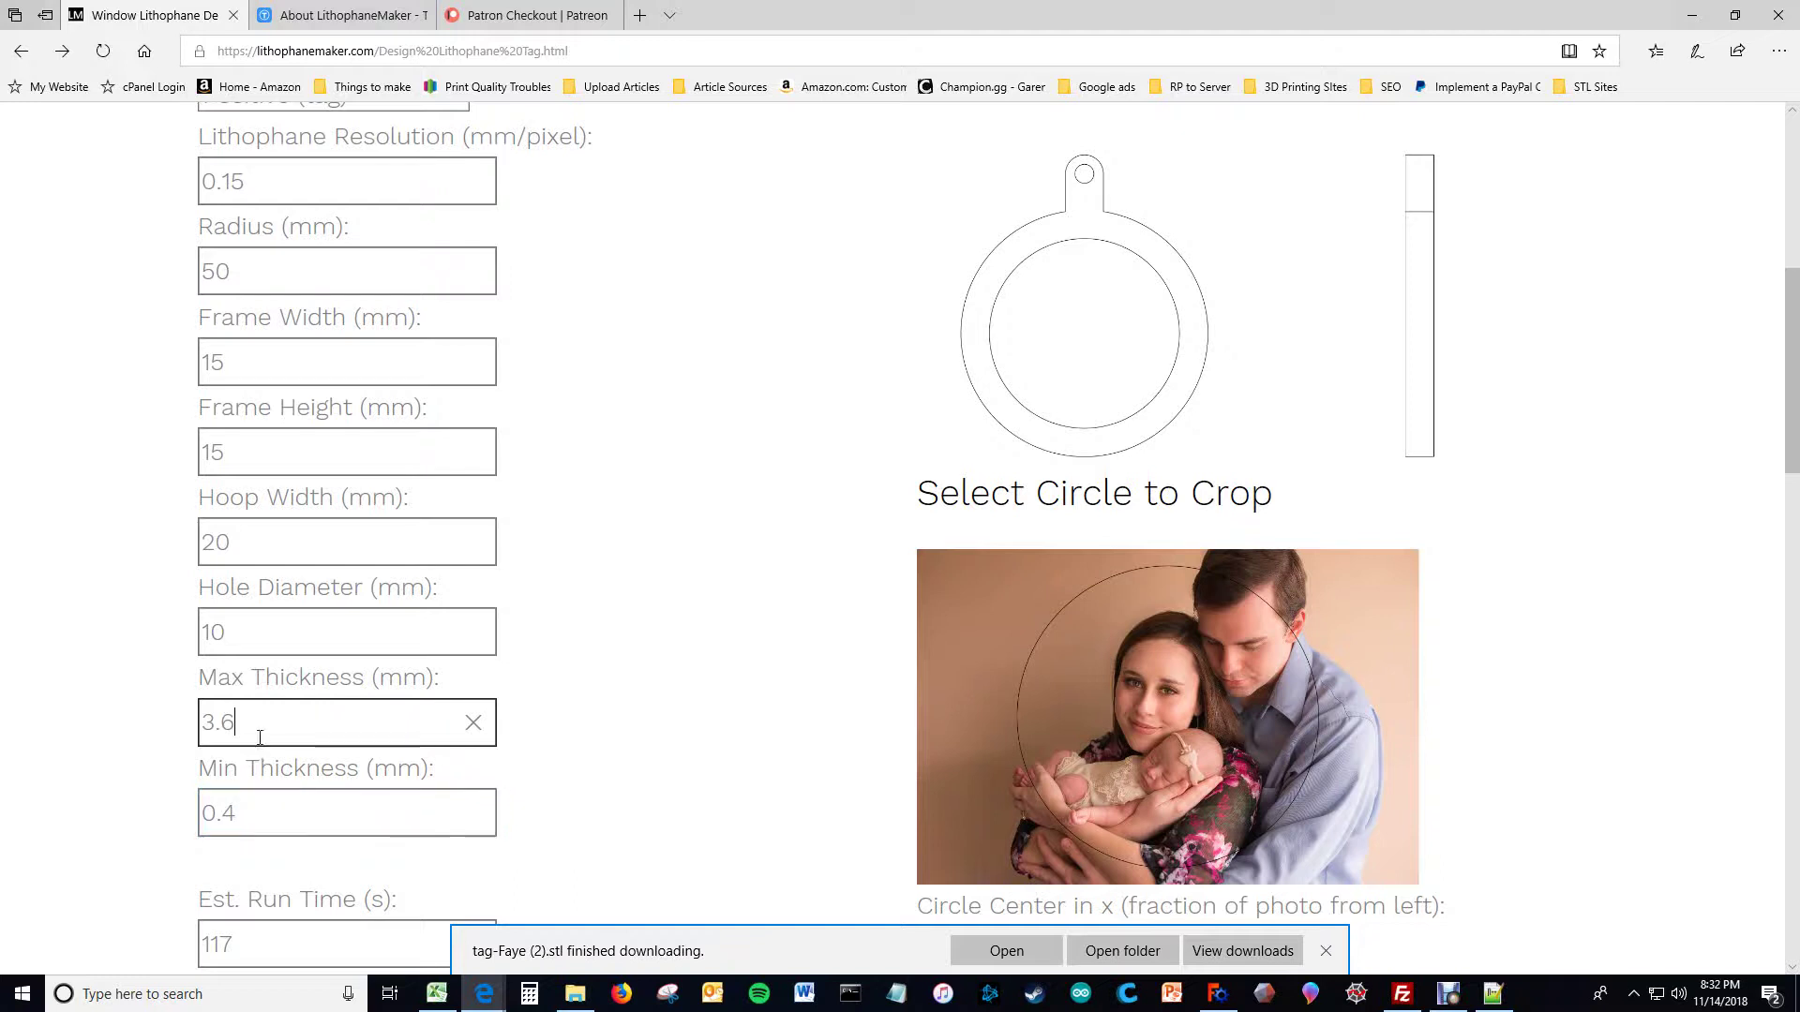
# Step: Set the lithophane's minimum thickness to 0.5 mm and its maximum thickness to 3.5 mm
pyautogui.doubleClick(229, 813)
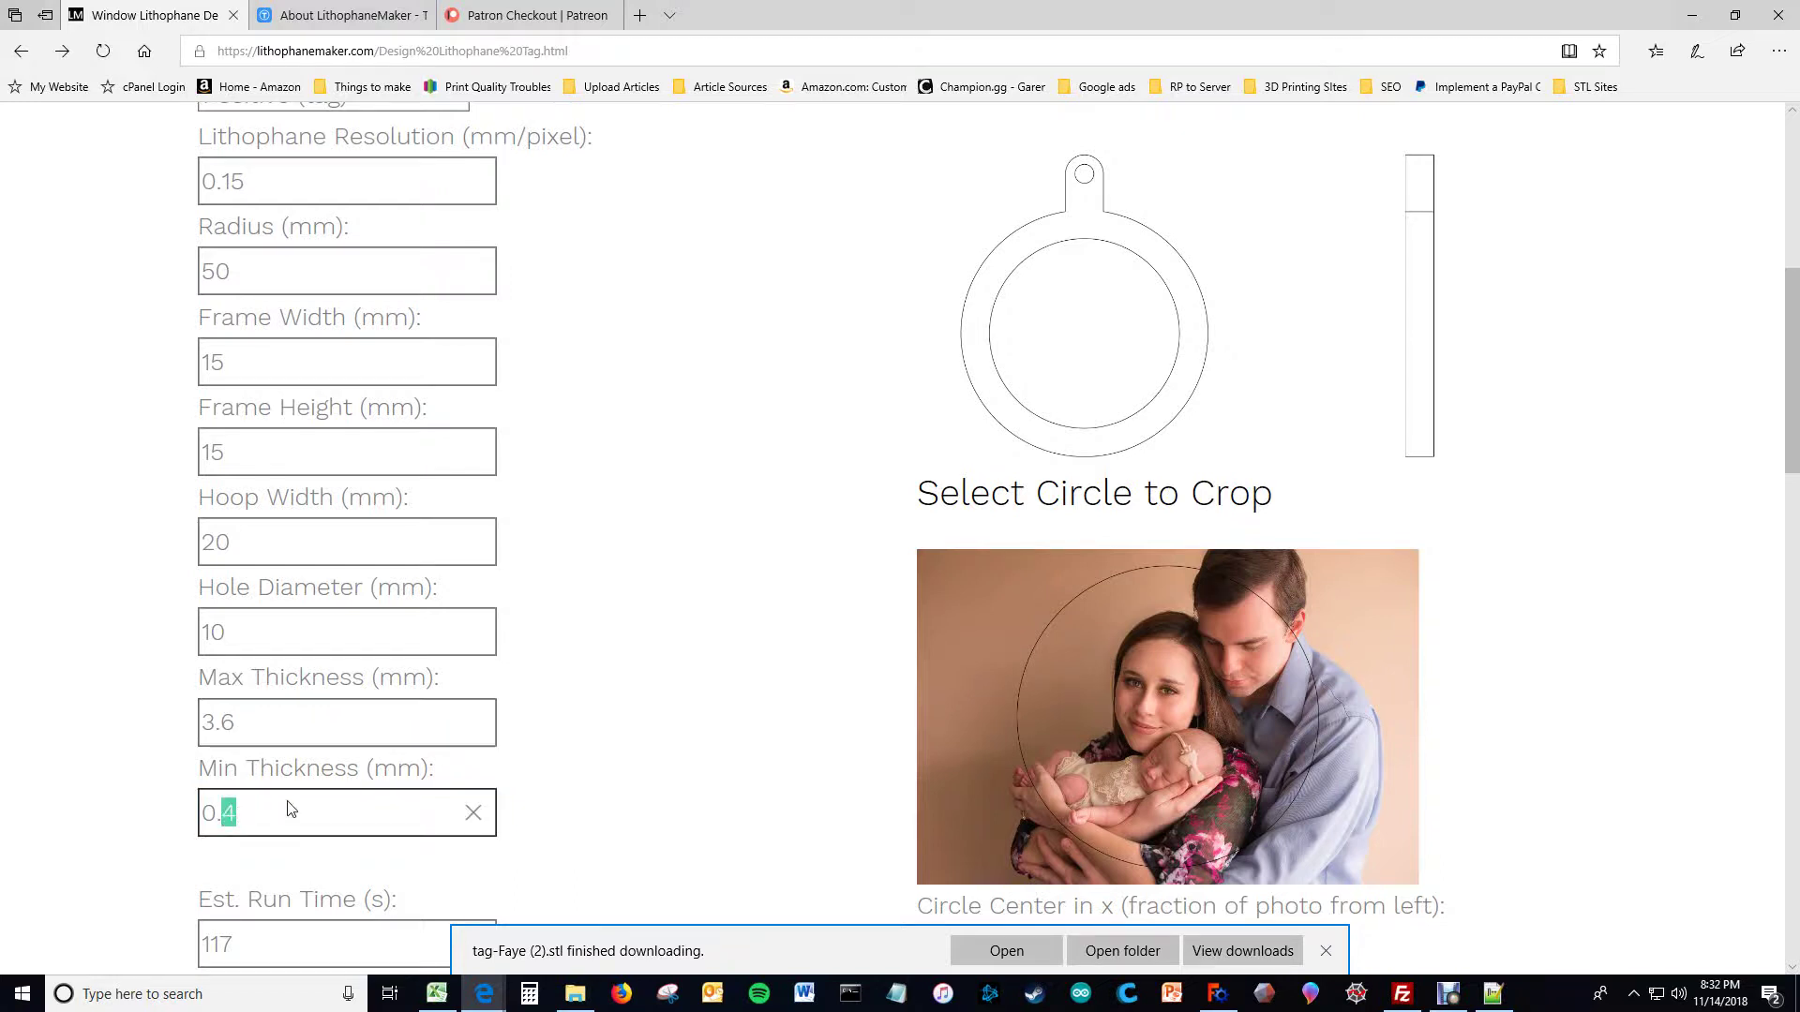
pyautogui.write('5')
pyautogui.click(281, 722)
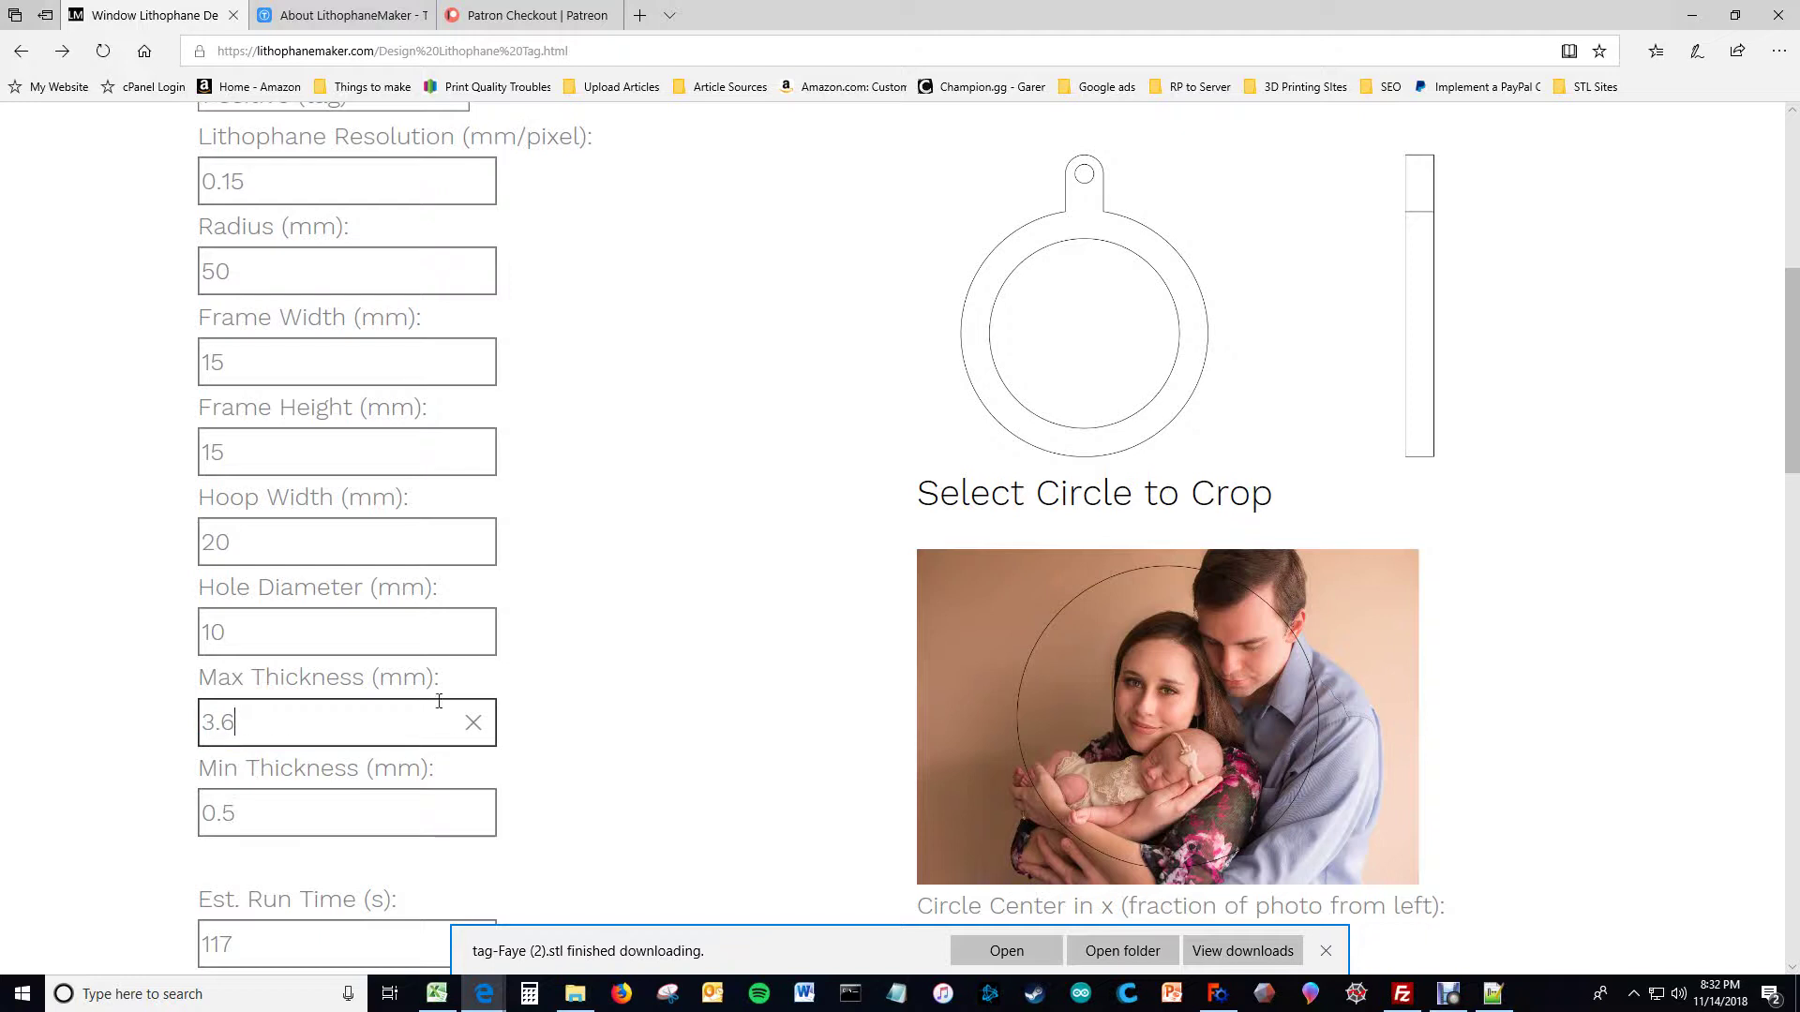
pyautogui.moveTo(221, 722); pyautogui.dragTo(497, 721)
pyautogui.write('5')
pyautogui.click(276, 804)
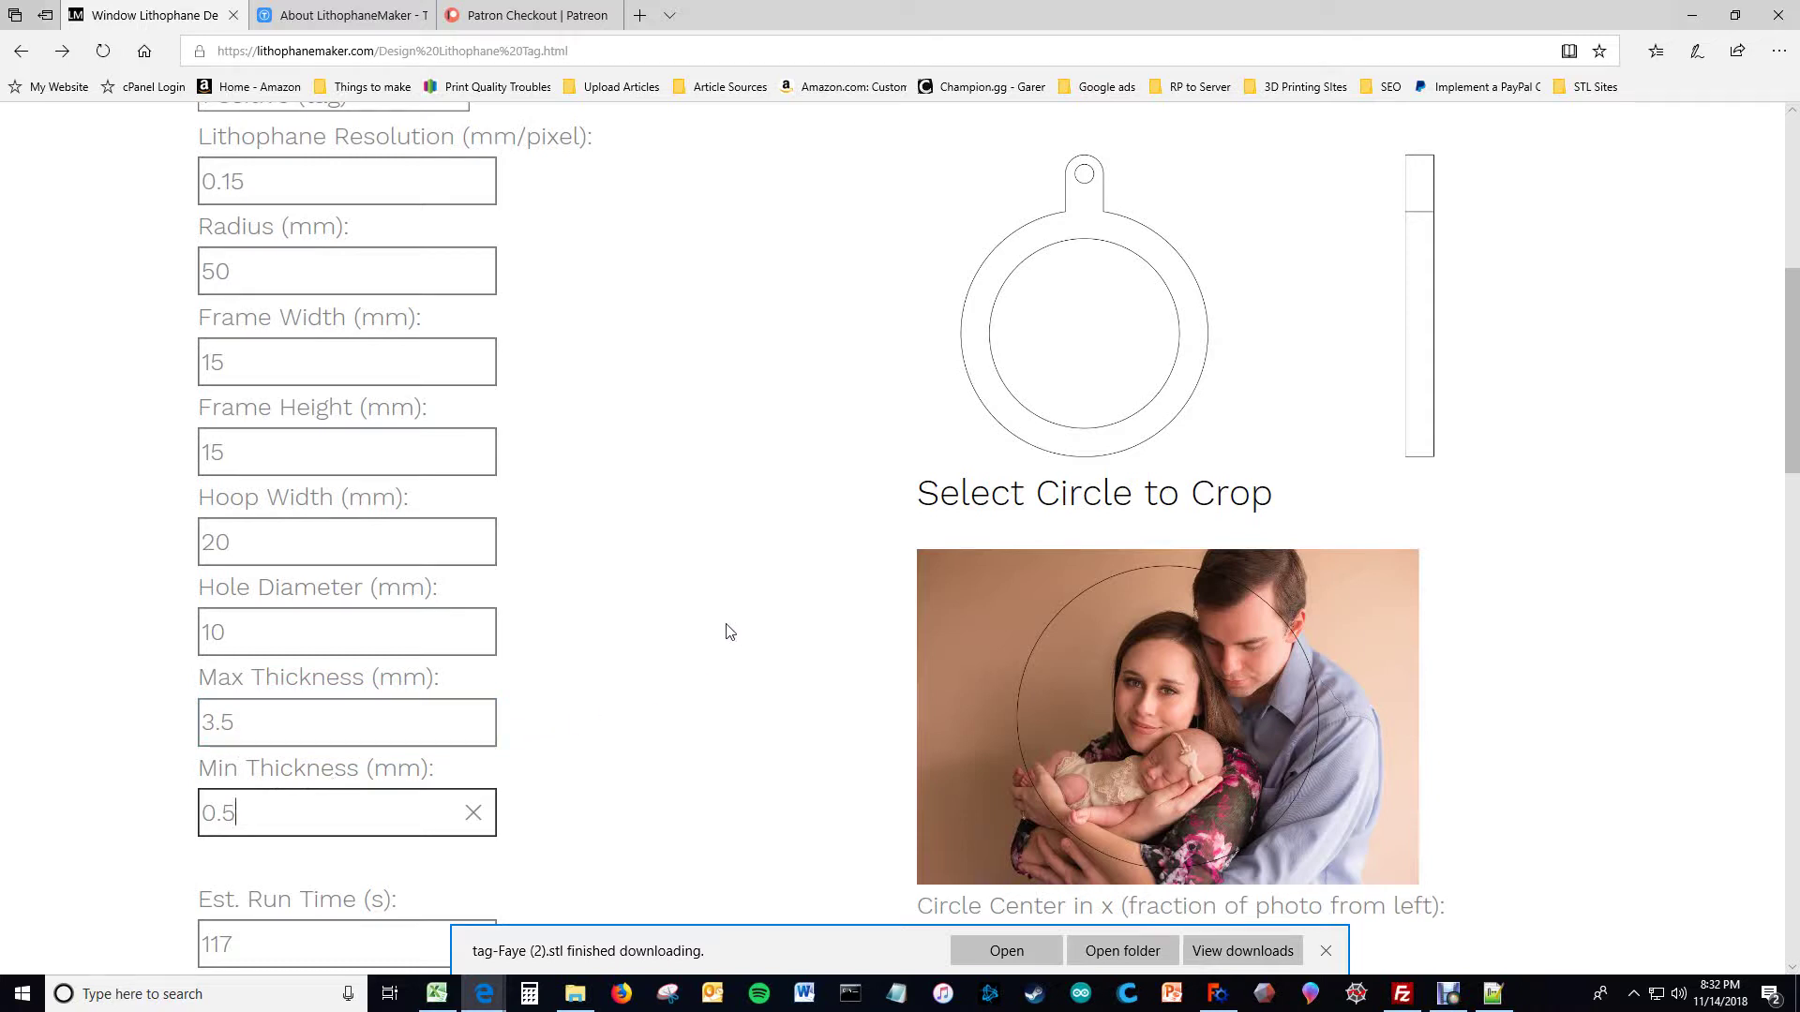
# Step: Check the estimated run time and file size for the current lithophane resolution
pyautogui.scroll(-3, 690, 628)
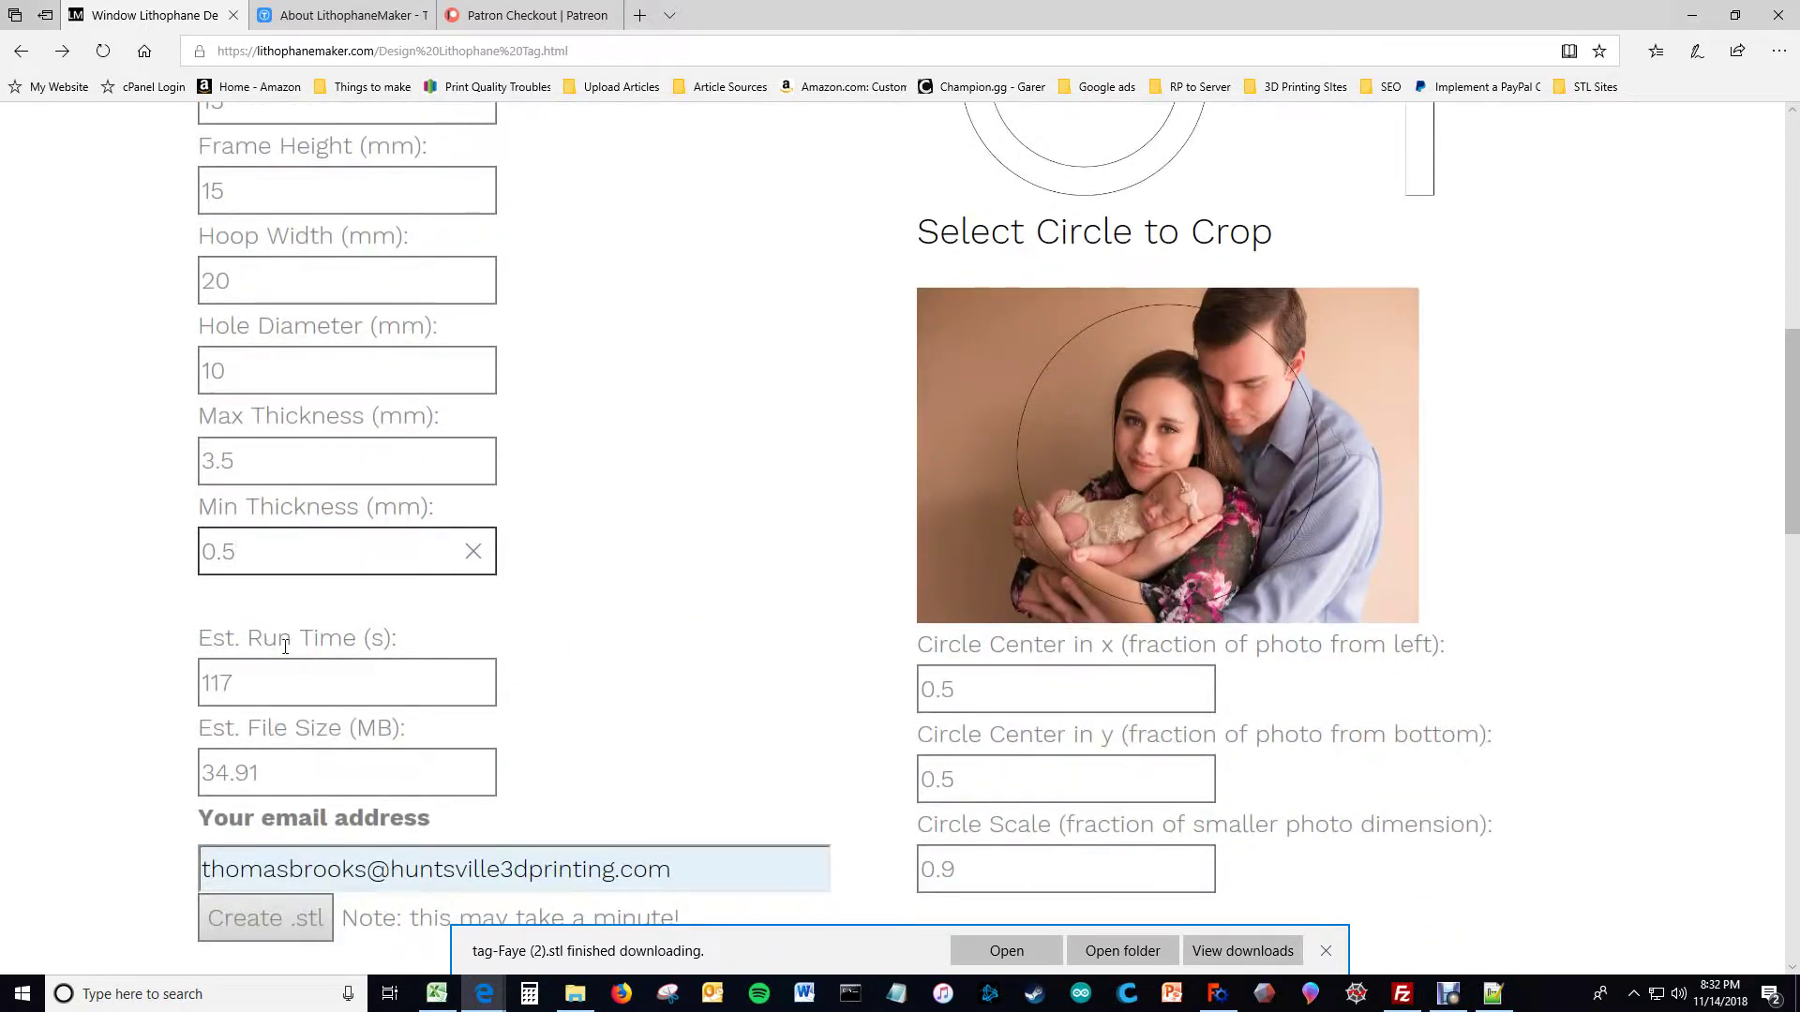
pyautogui.scroll(3, 595, 587)
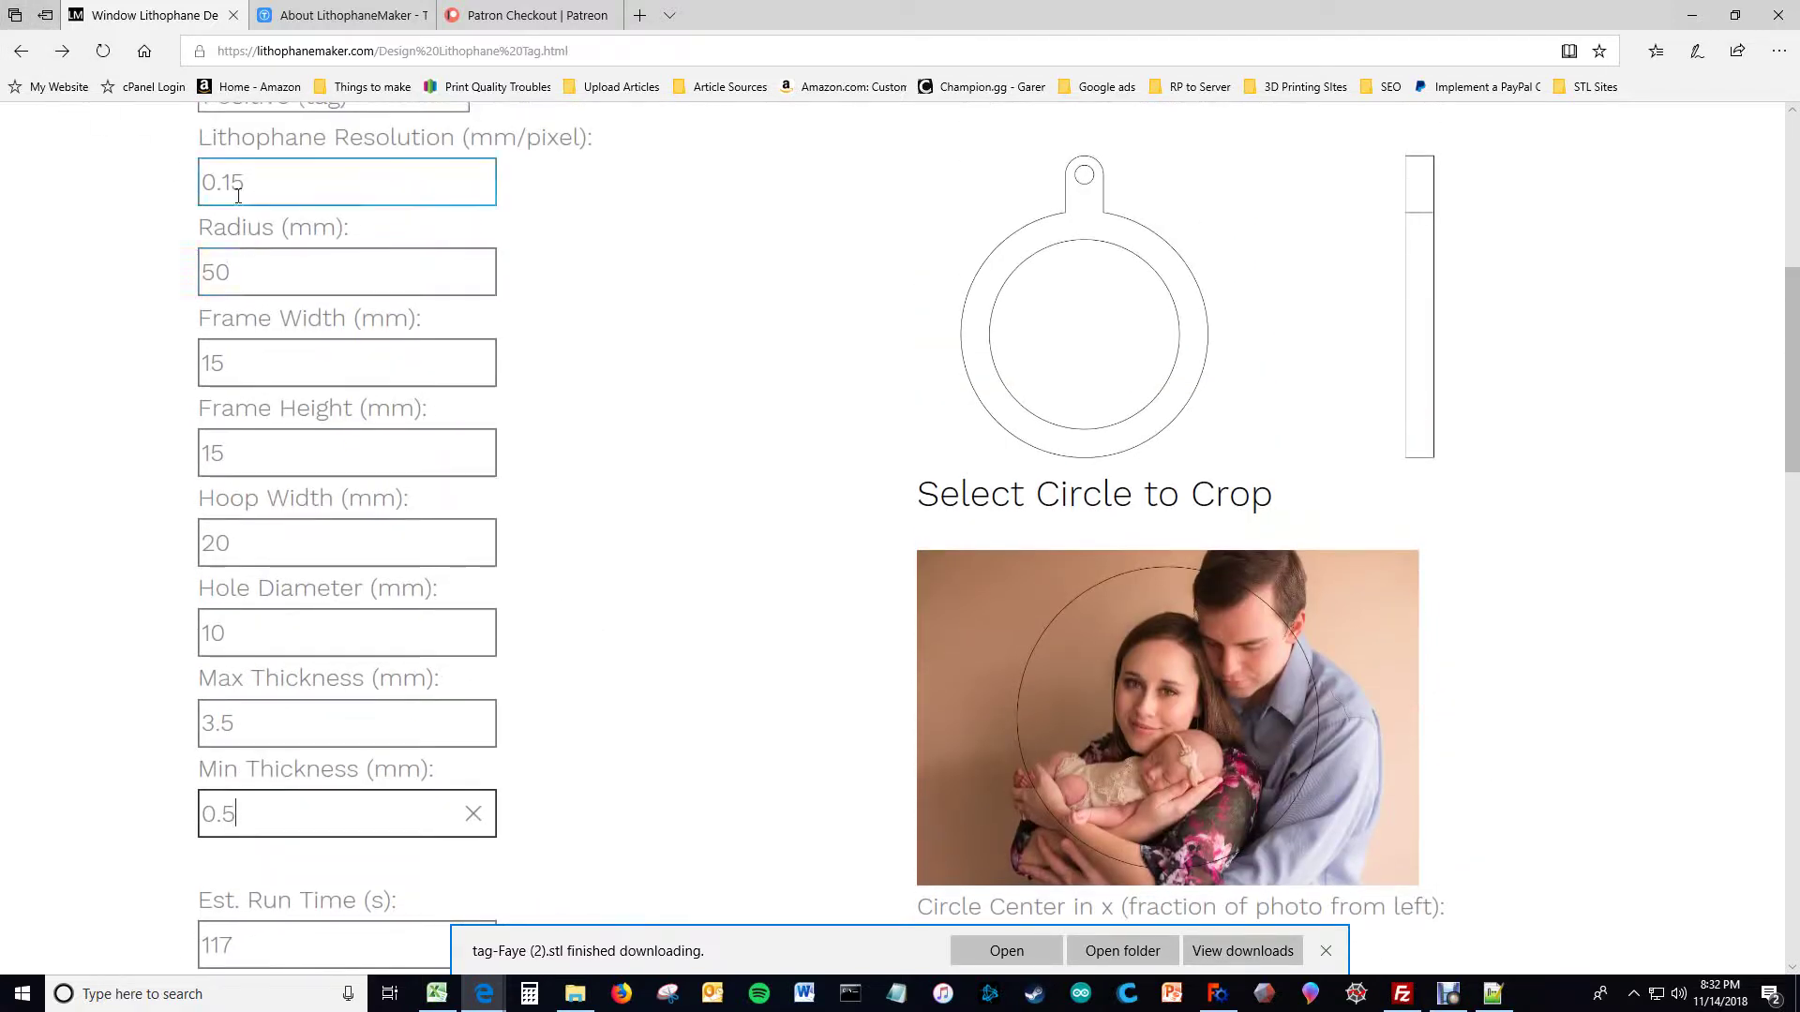
pyautogui.scroll(-2, 526, 374)
pyautogui.scroll(-2, 510, 502)
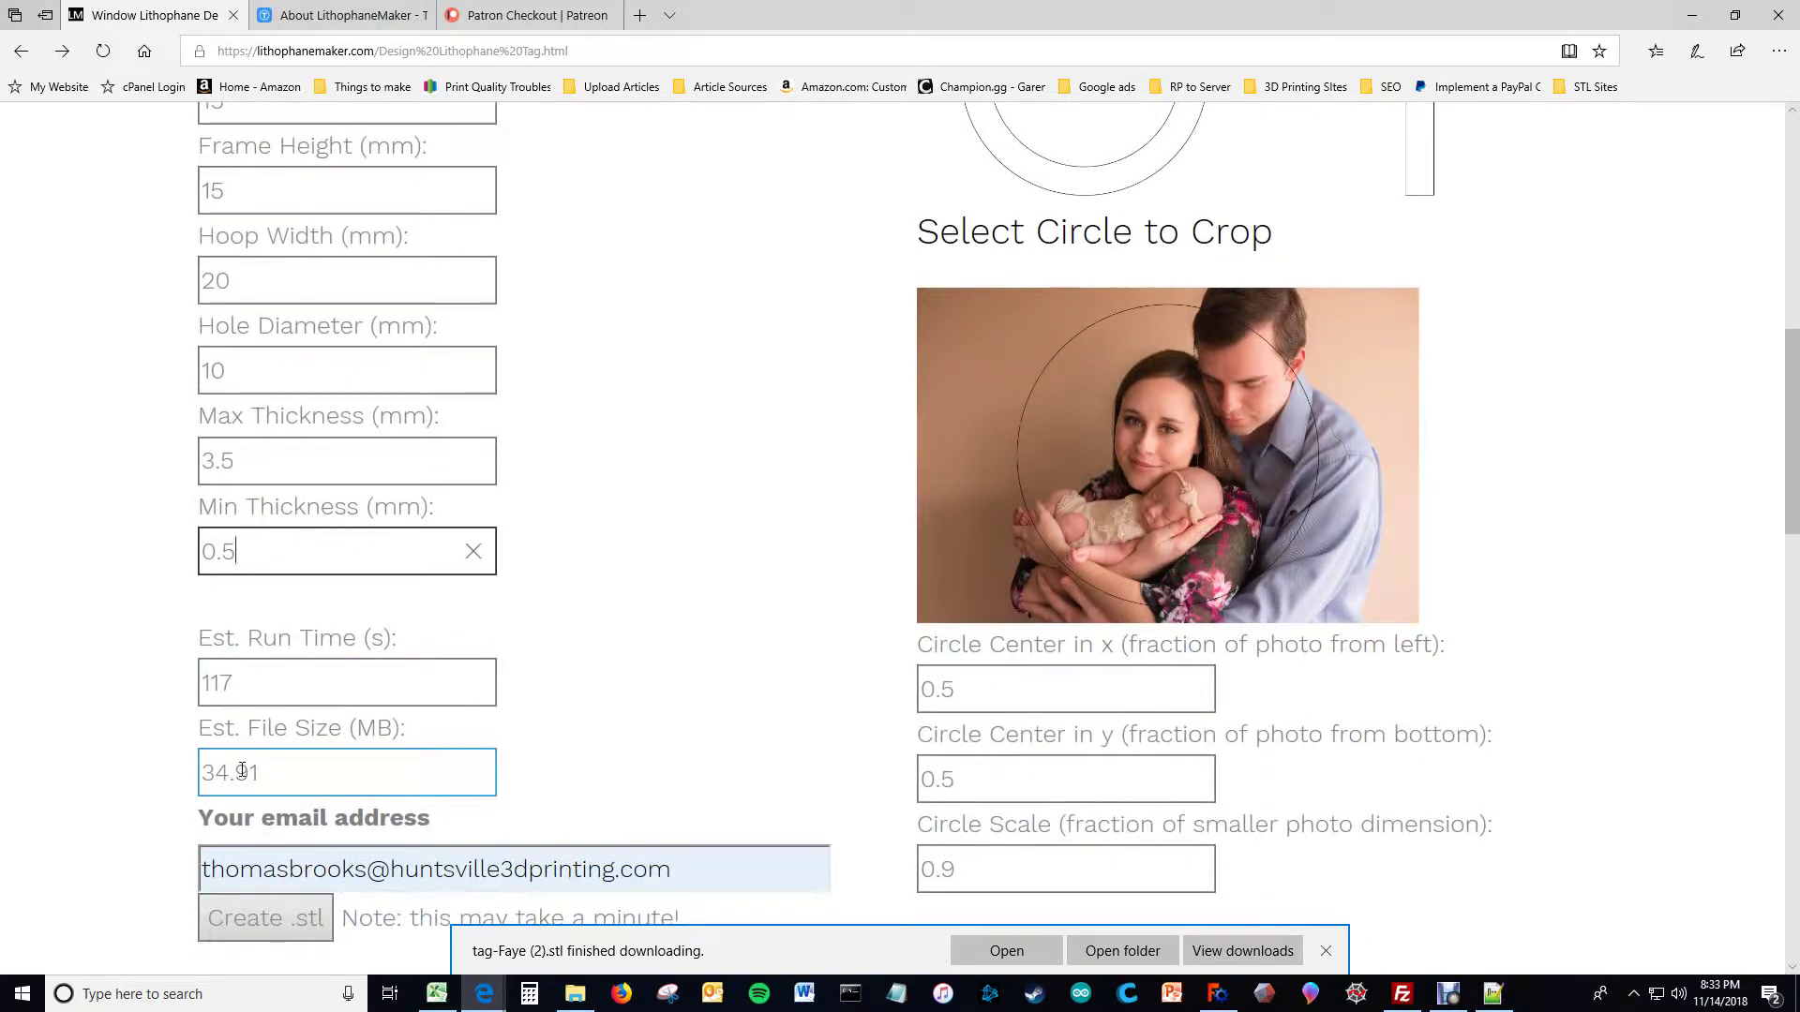
pyautogui.moveTo(303, 773); pyautogui.dragTo(190, 781)
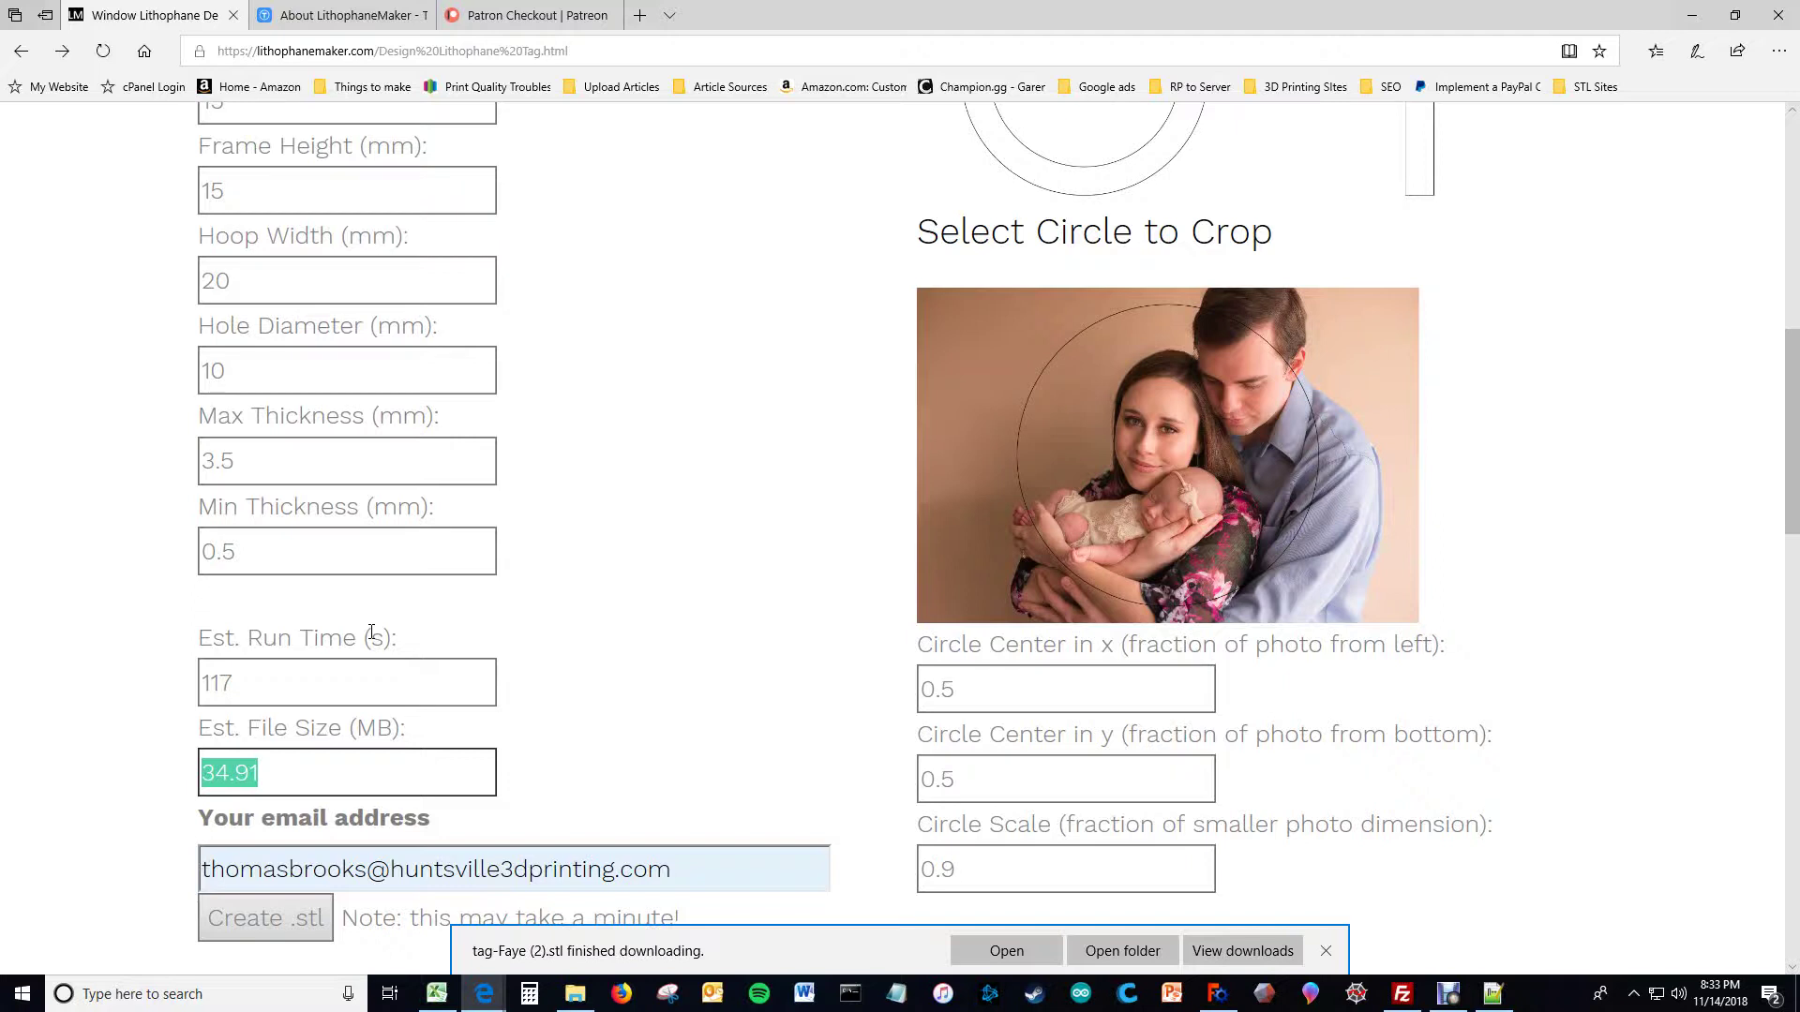
# Step: Set the crop circle's center in y to 0.6 of the photo height
pyautogui.click(1114, 675)
pyautogui.moveTo(955, 779); pyautogui.dragTo(948, 783)
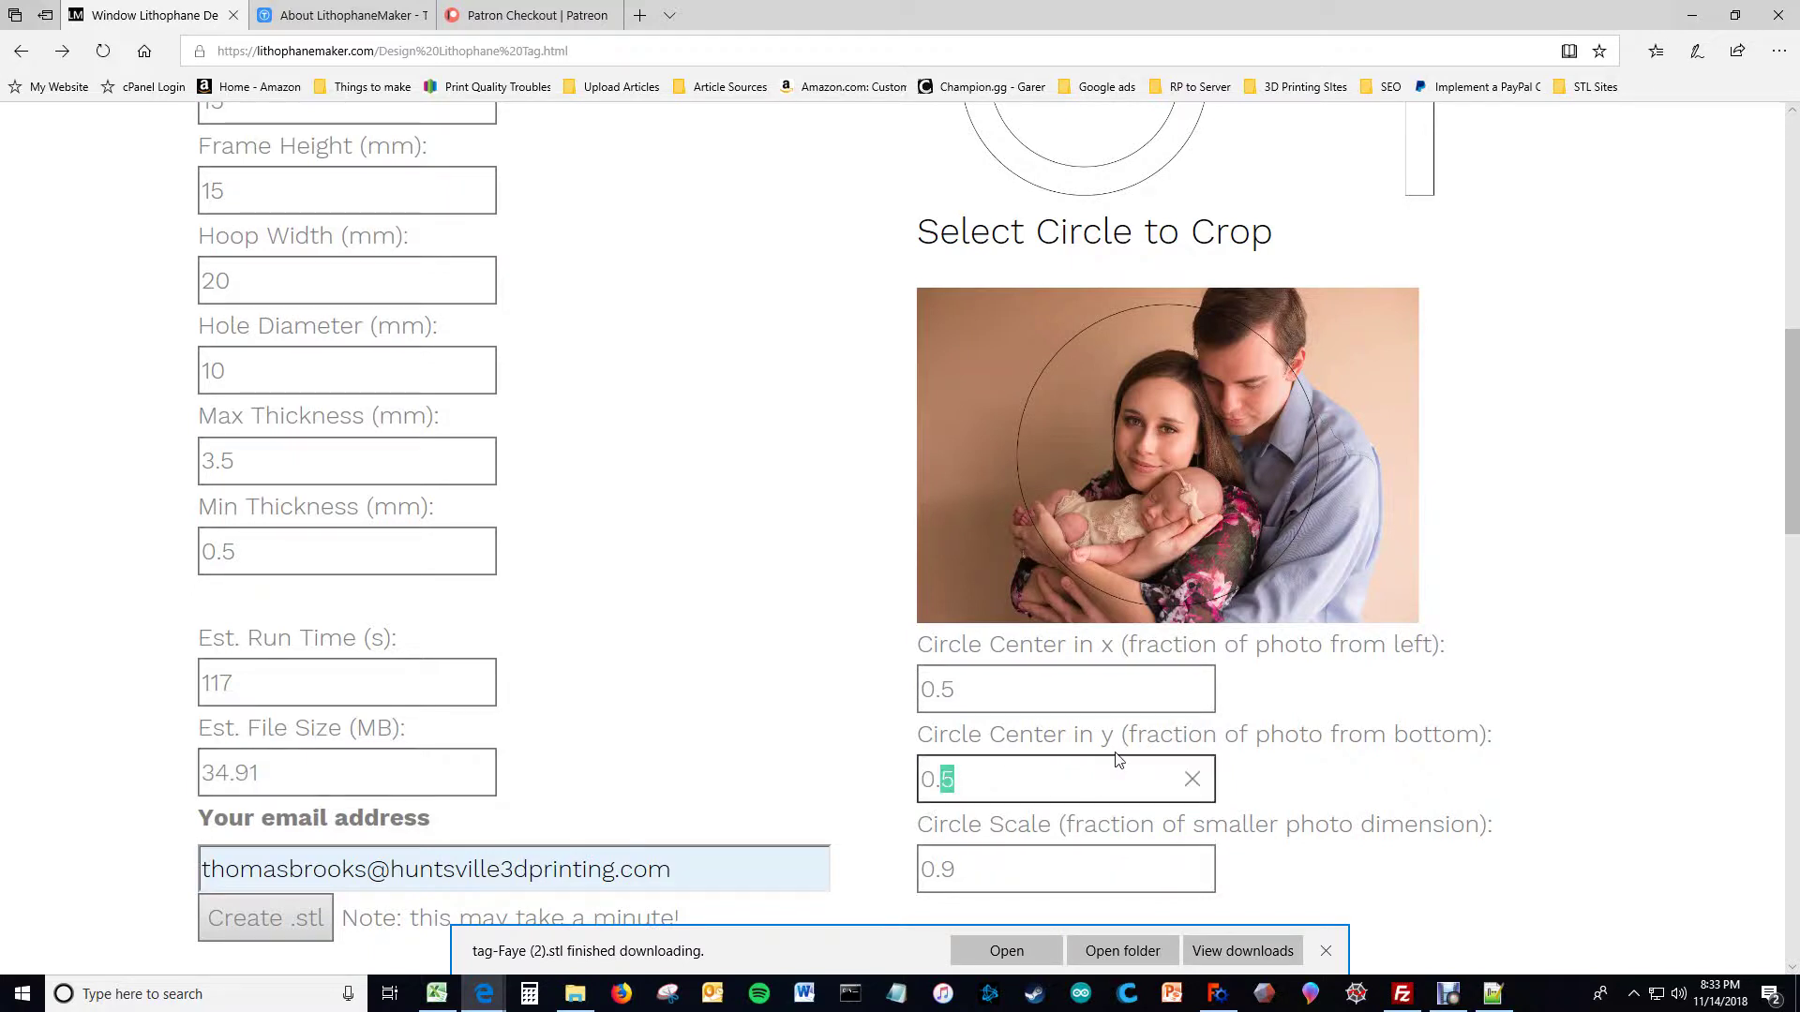
pyautogui.write('6')
pyautogui.click(1066, 682)
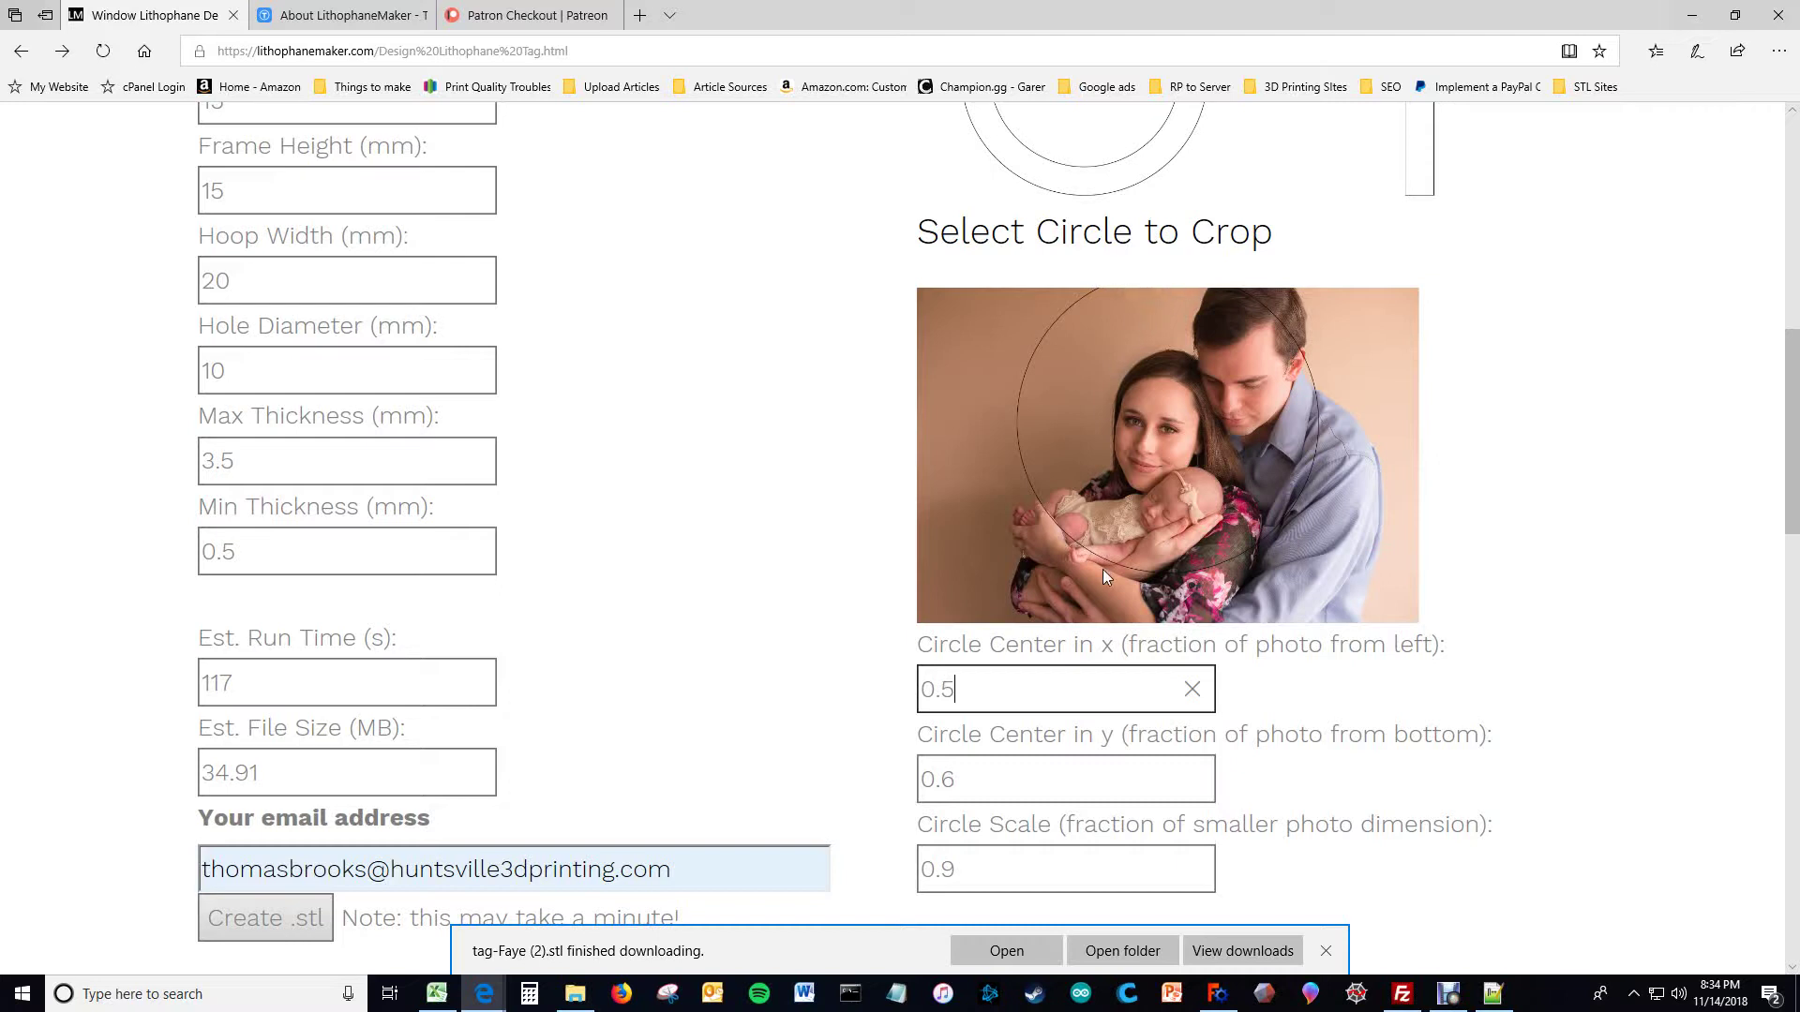
pyautogui.click(837, 589)
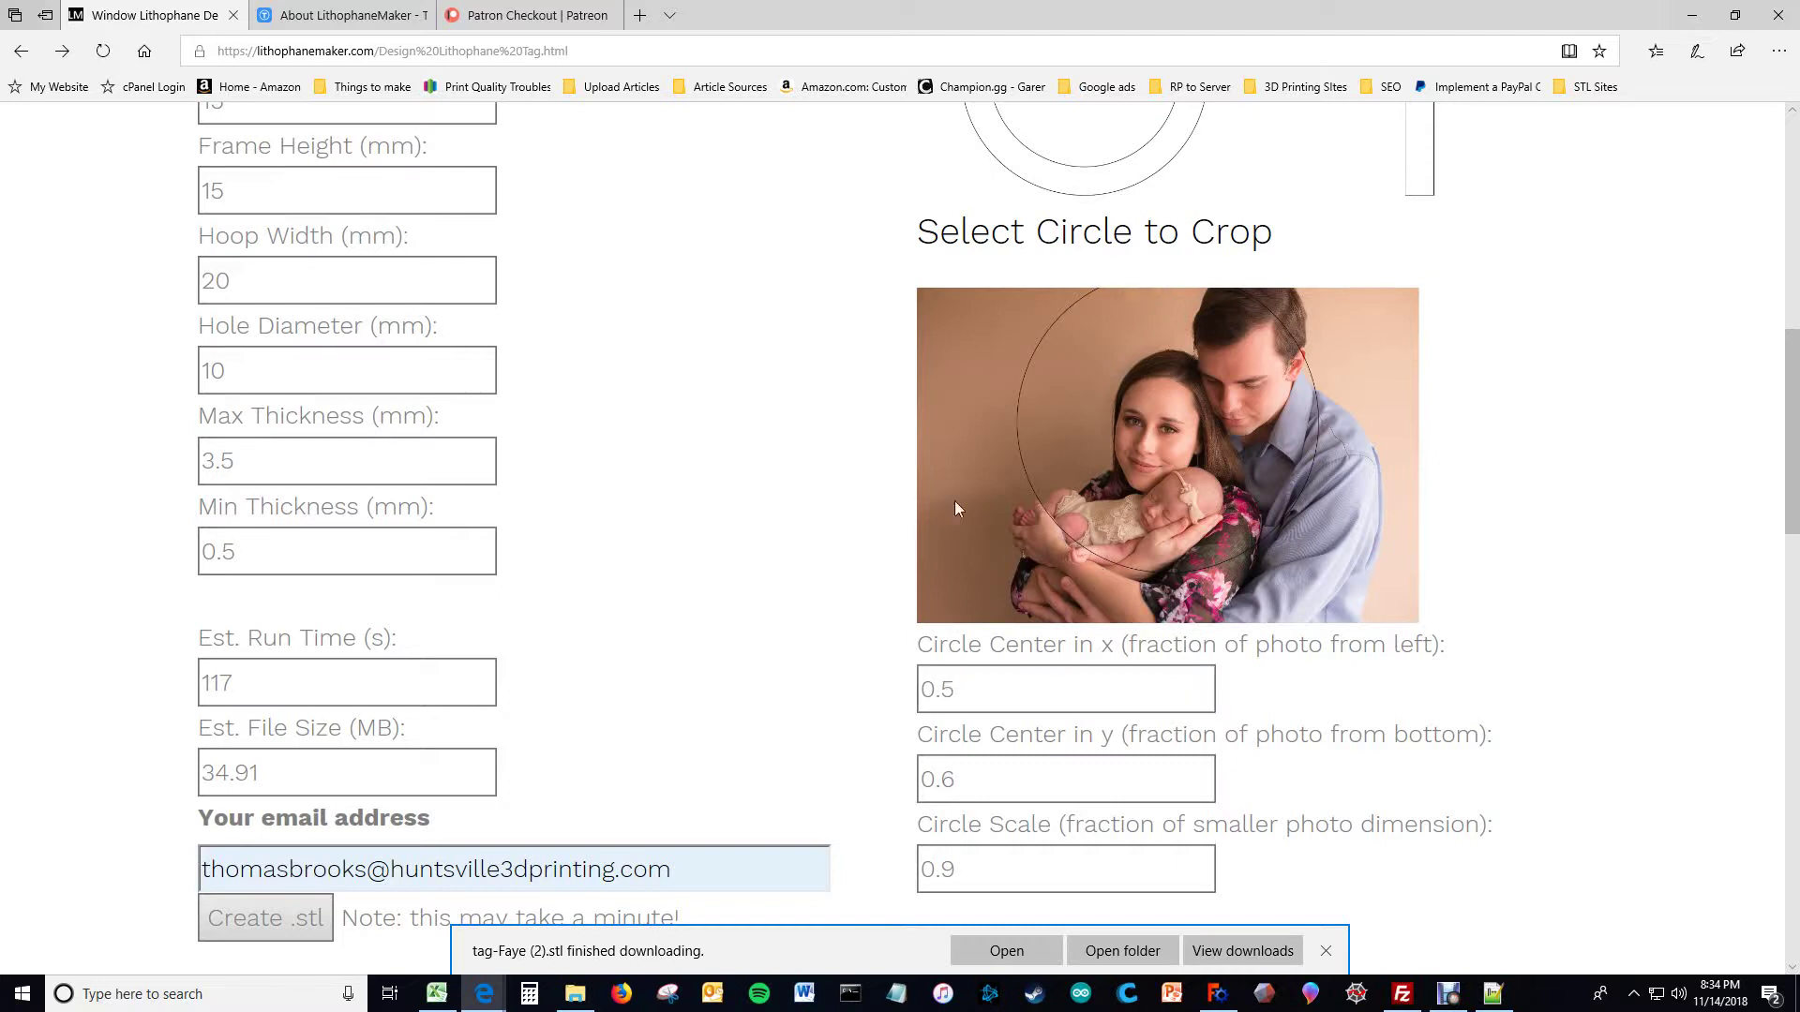
# Step: Read through the instructions below the form, including the guidance on thickness values and positioning the cropping circle
pyautogui.scroll(-2, 954, 507)
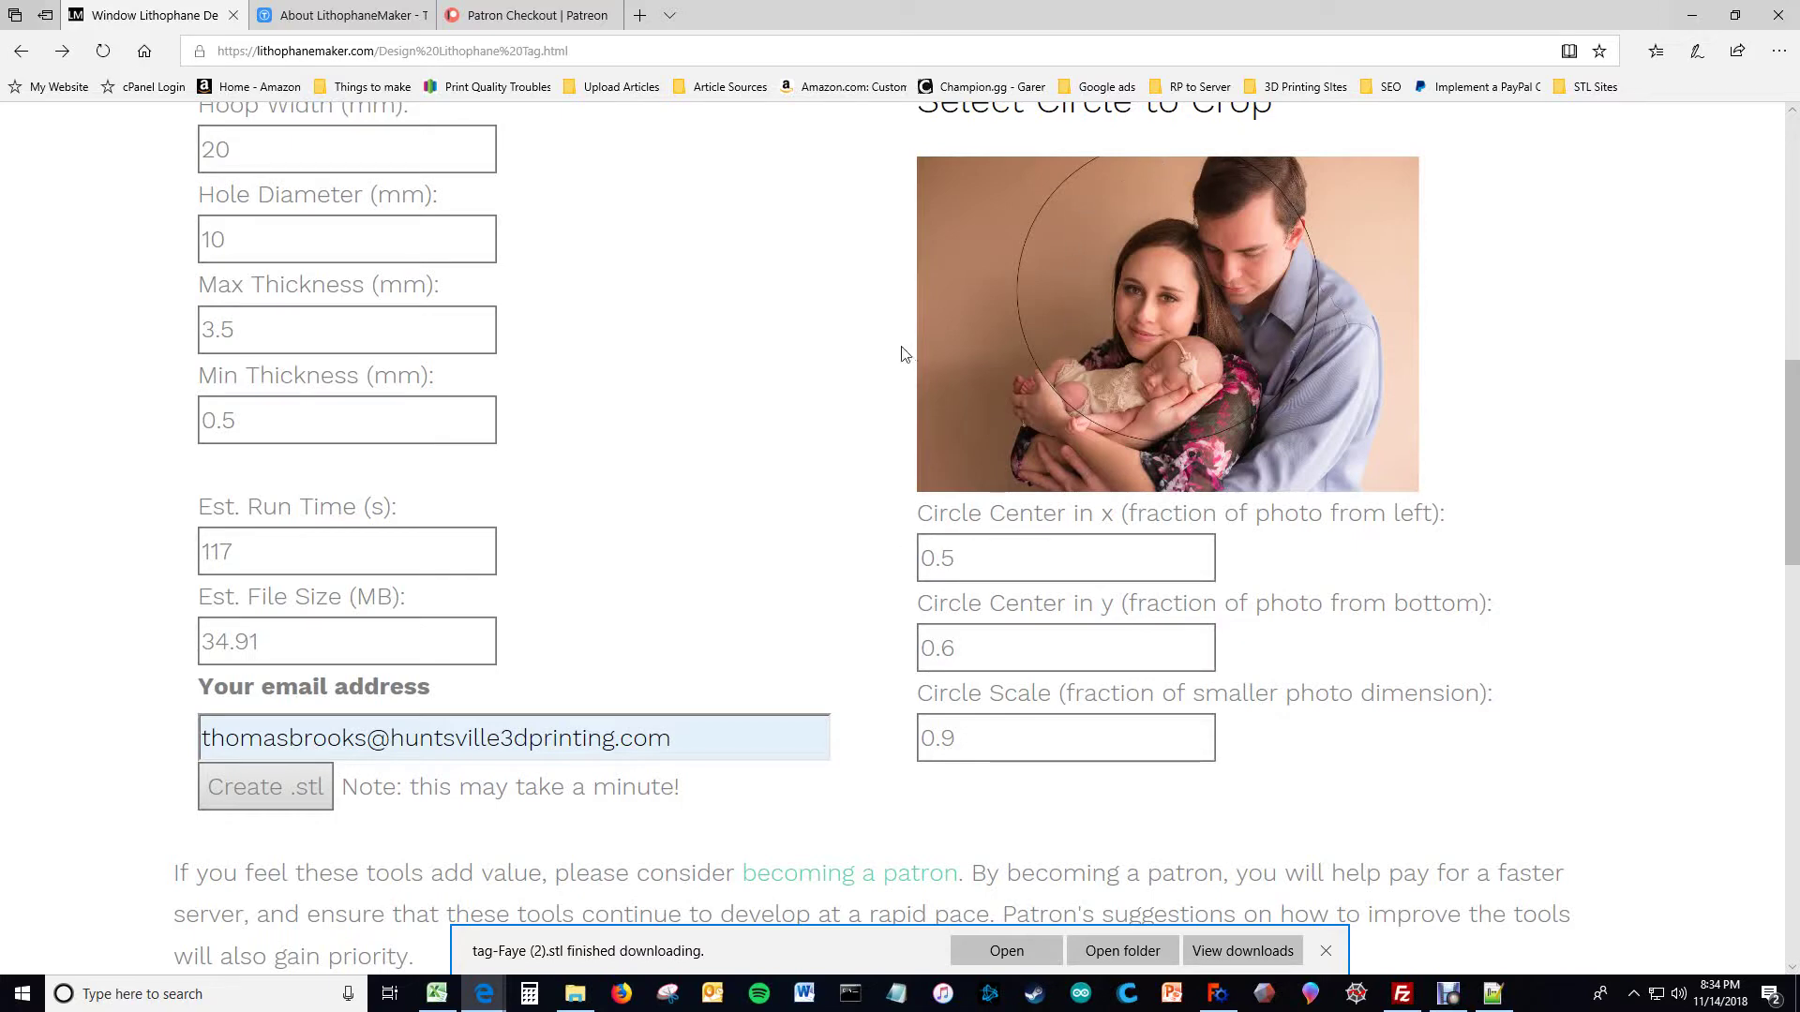
pyautogui.scroll(-1, 868, 354)
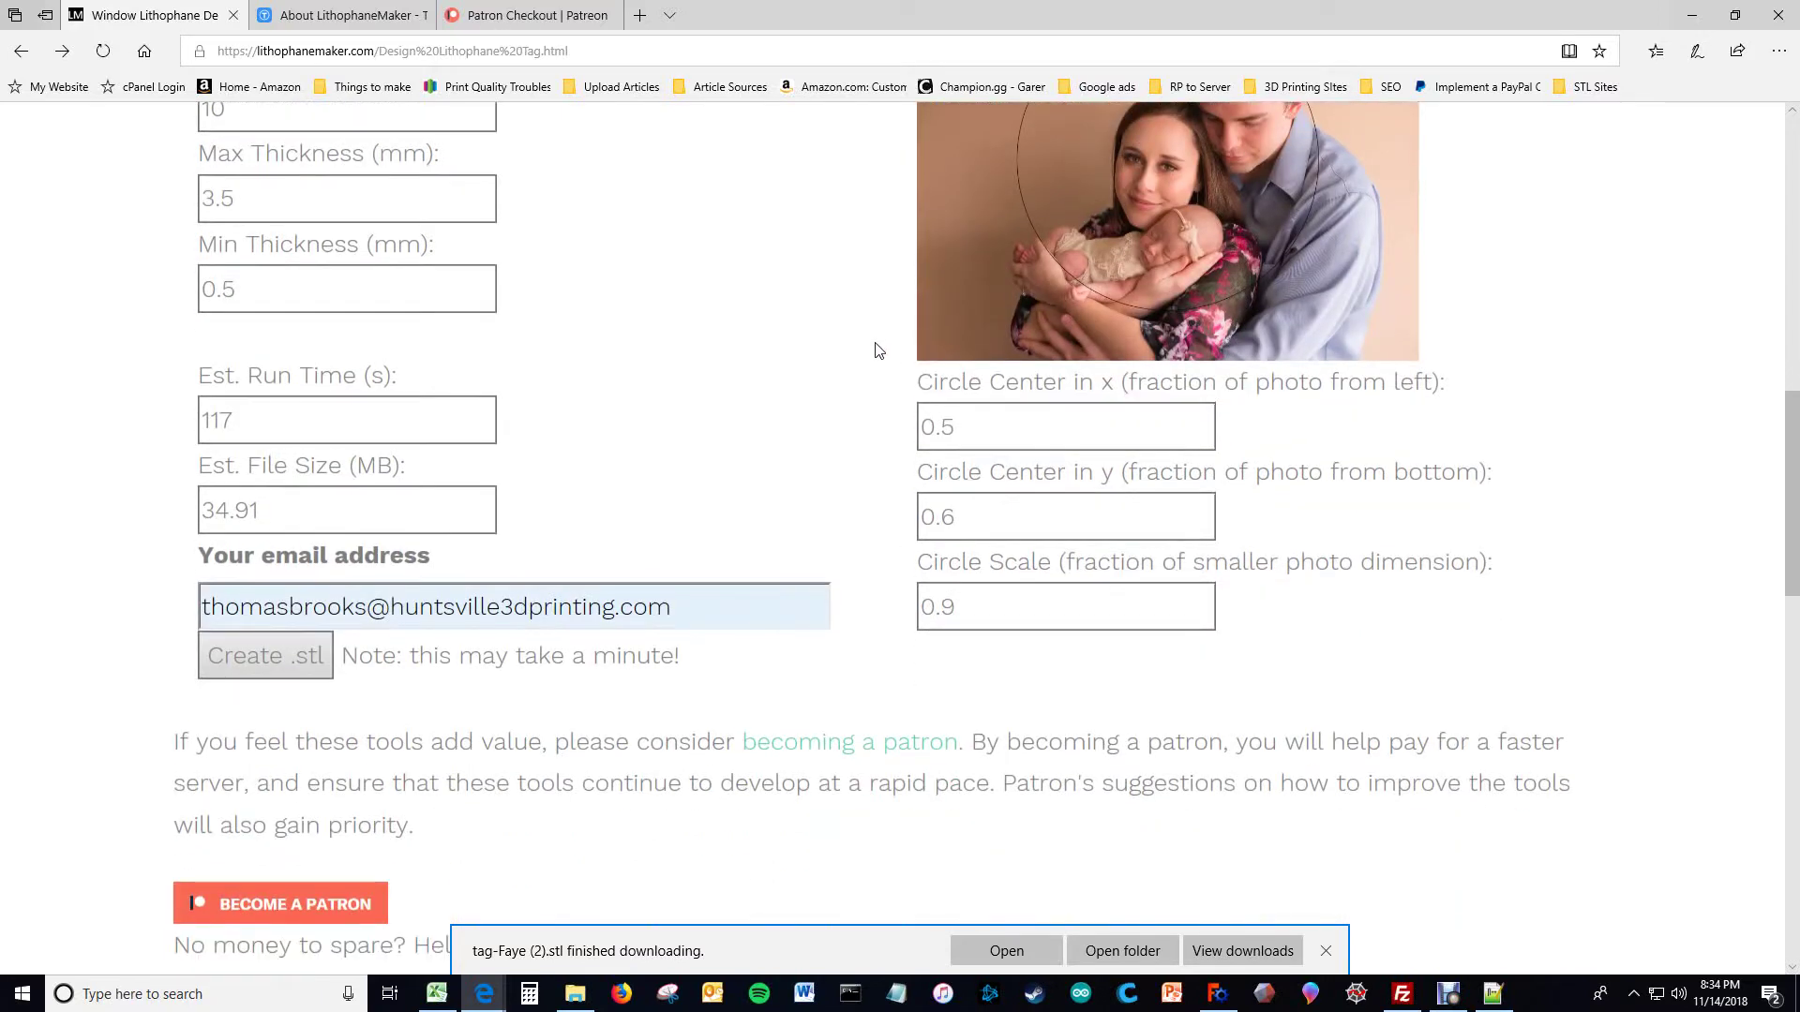
pyautogui.scroll(-4, 870, 356)
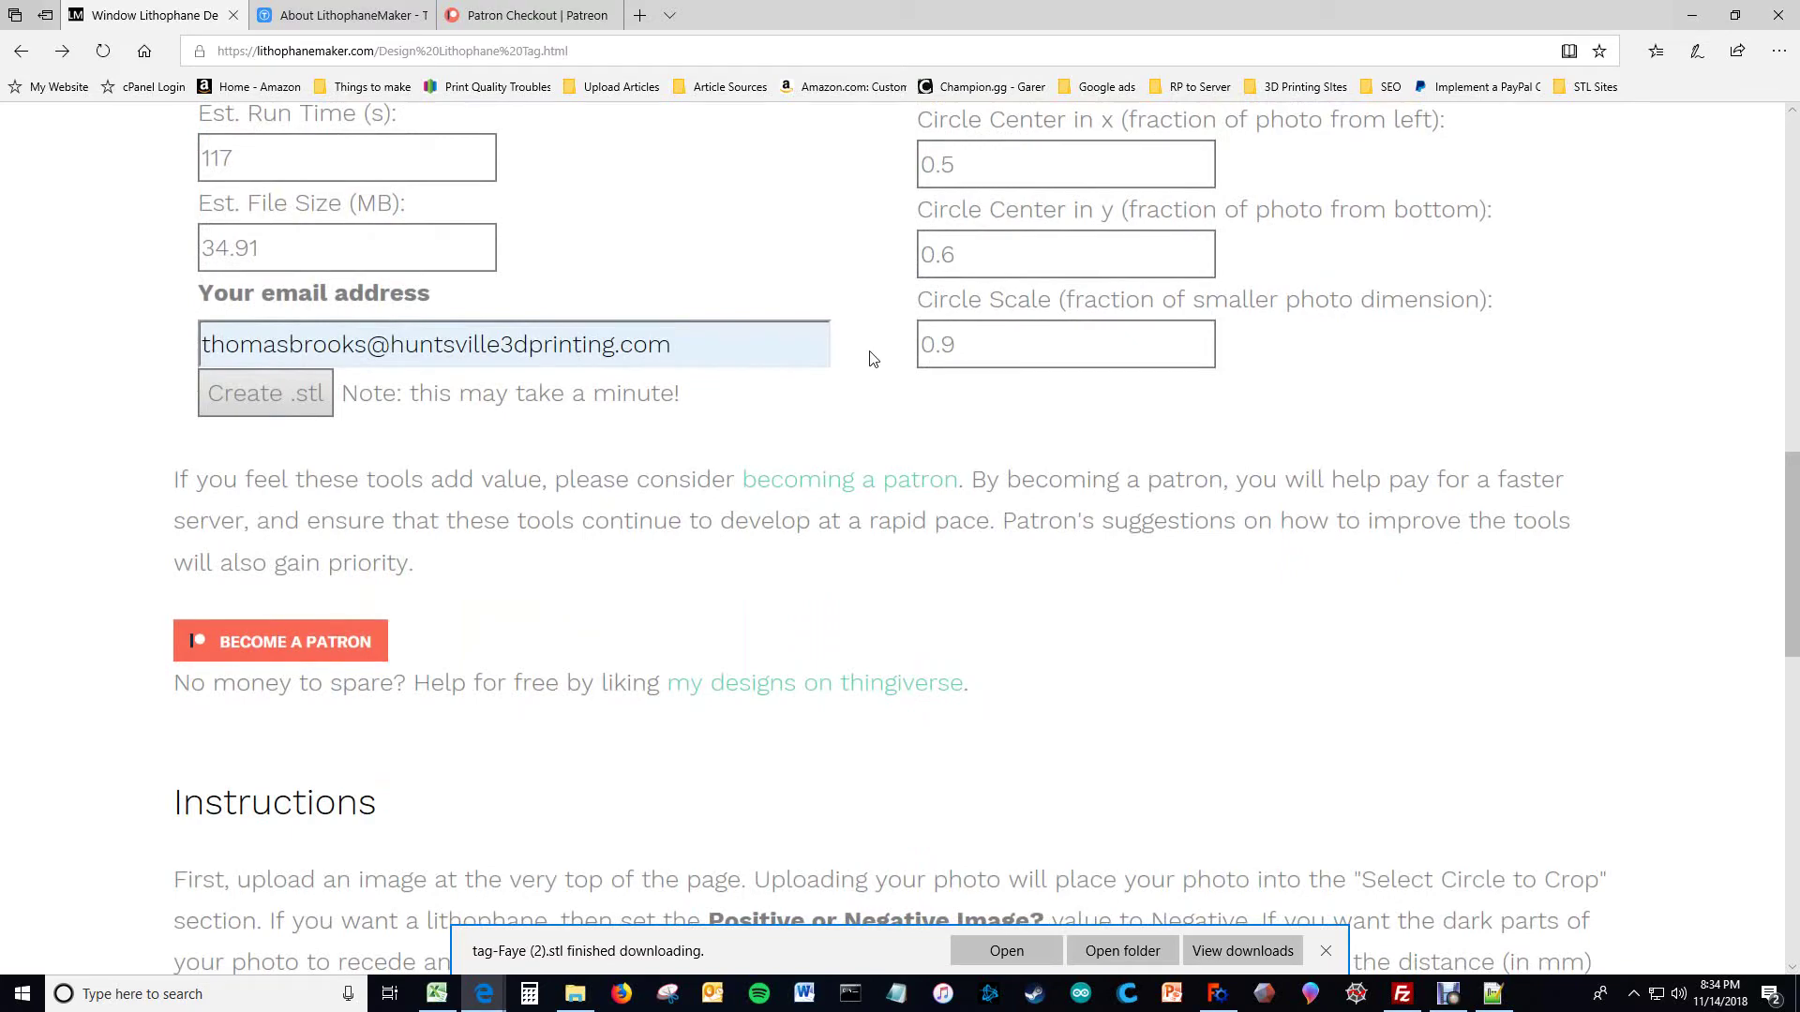
pyautogui.scroll(-7, 872, 358)
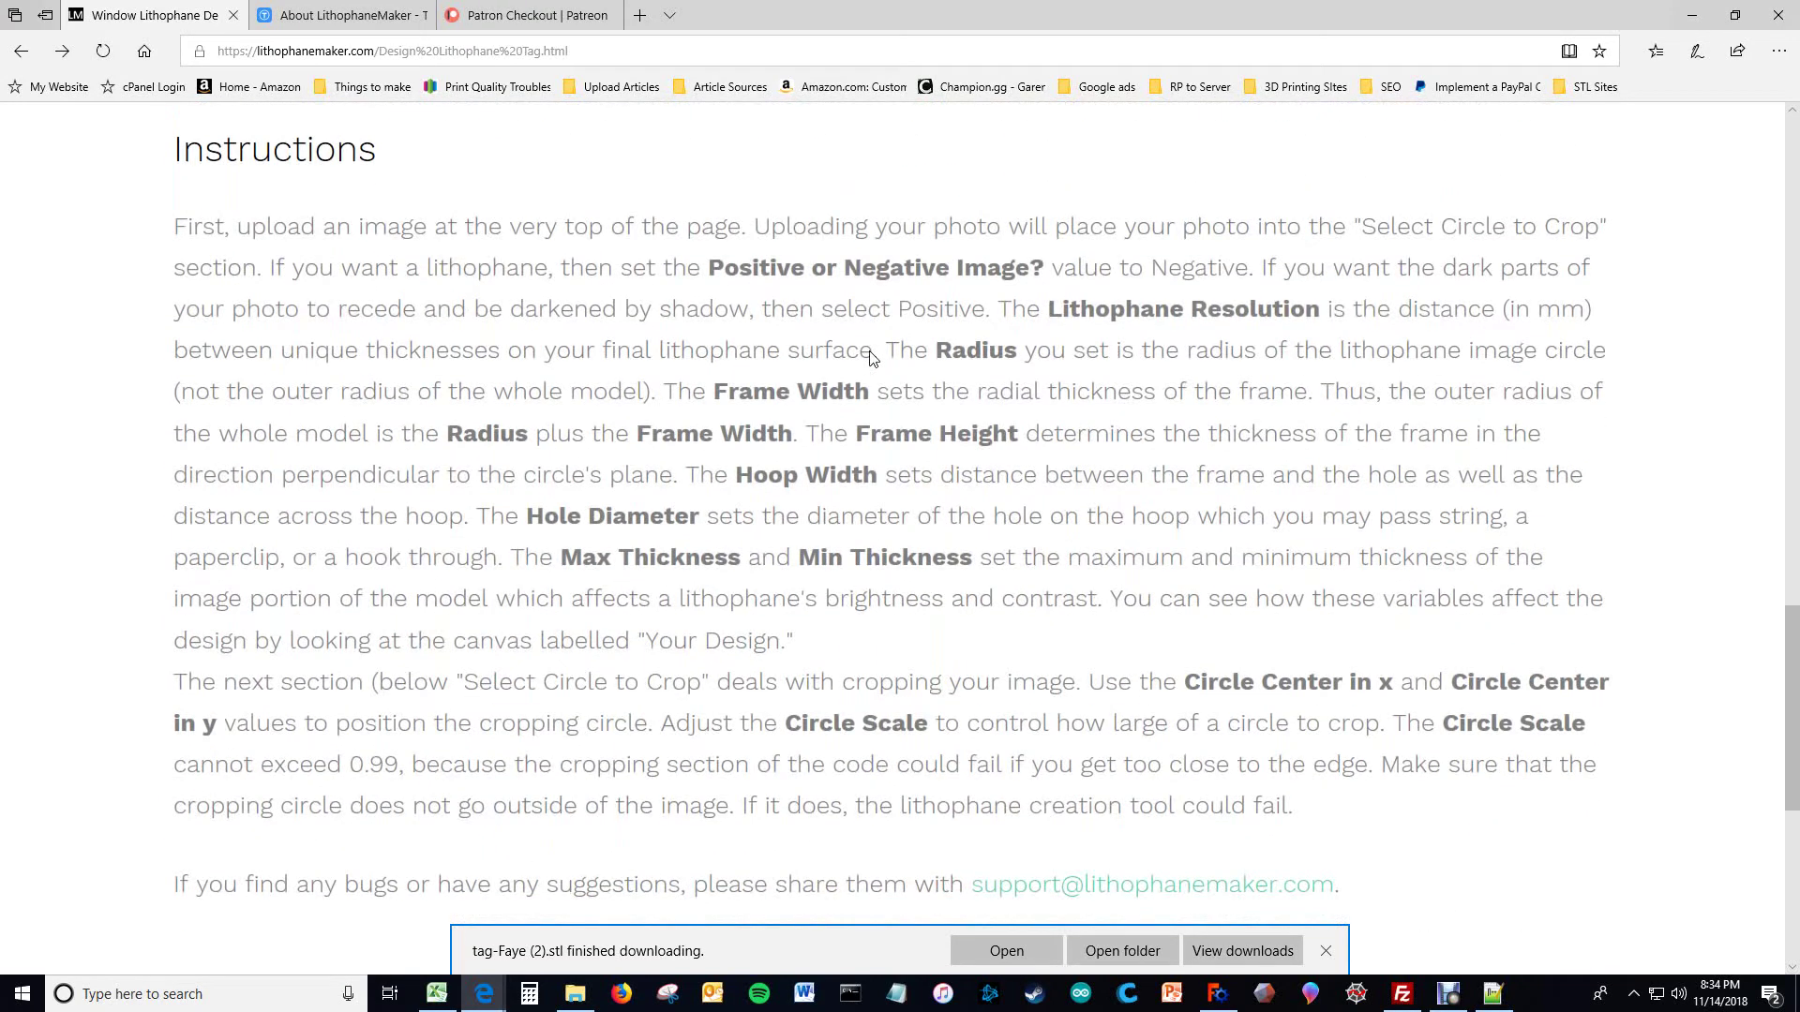
pyautogui.scroll(-1, 871, 356)
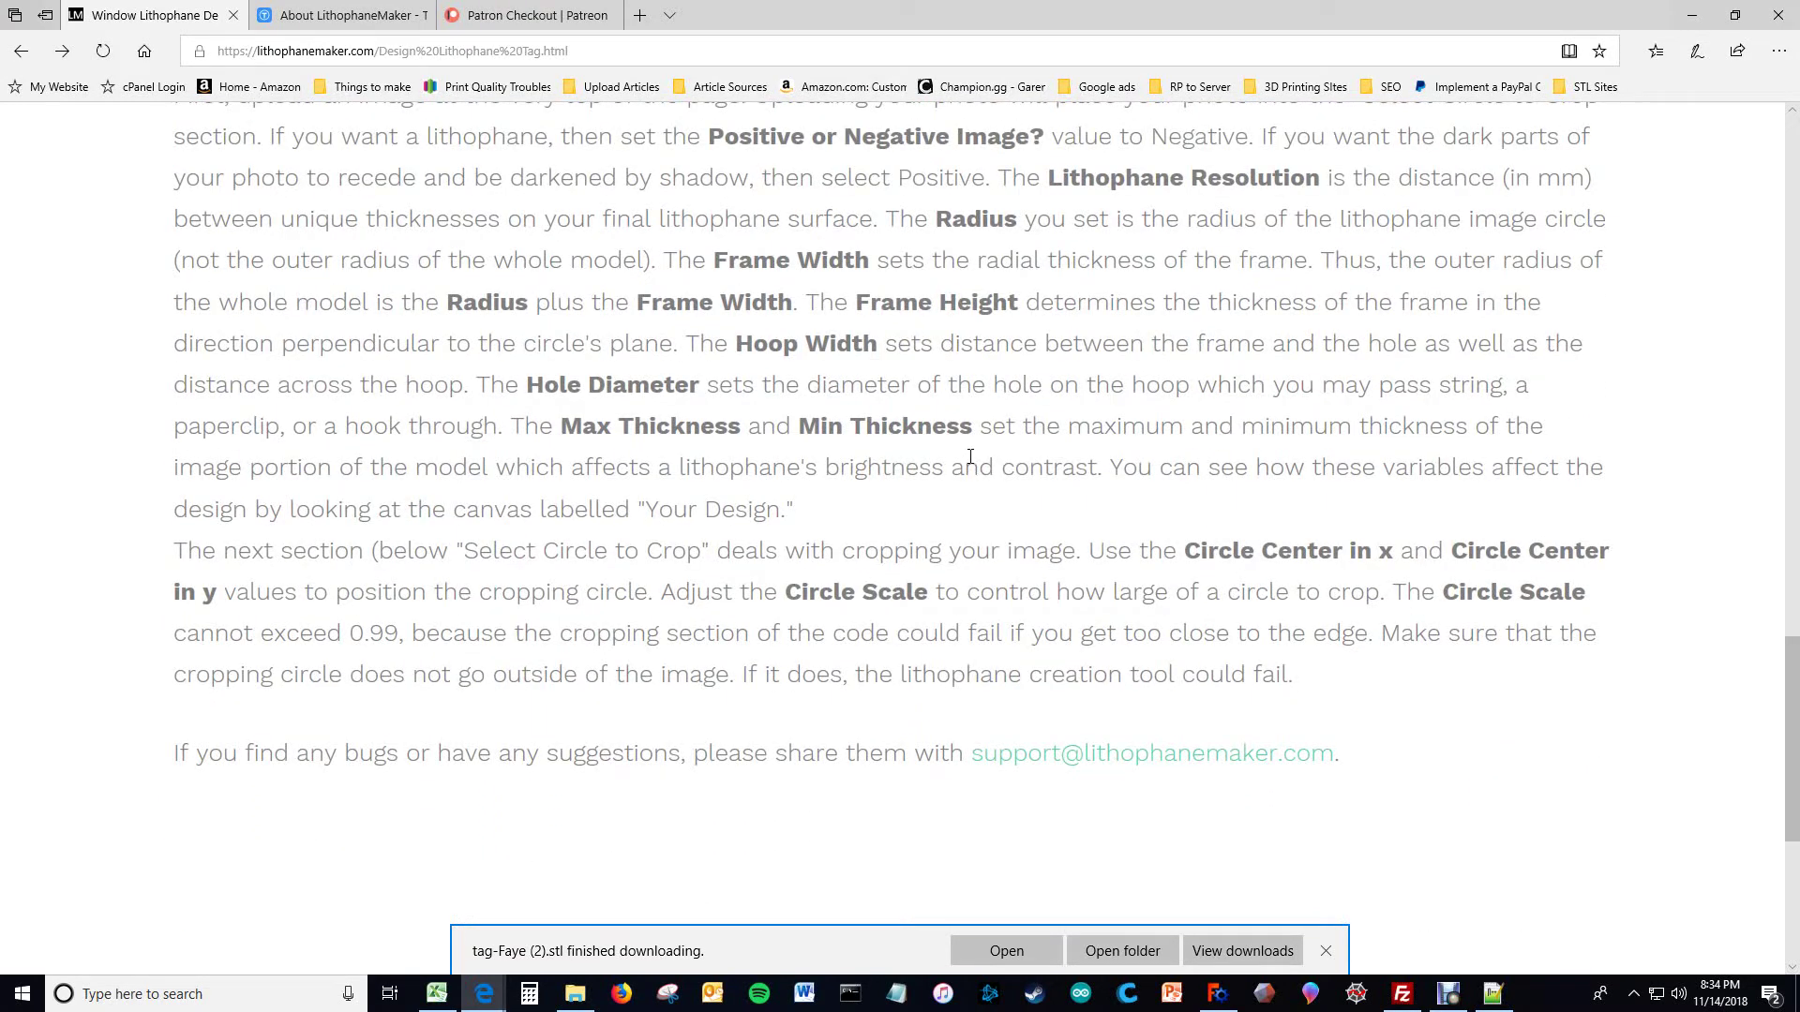
pyautogui.scroll(1, 970, 456)
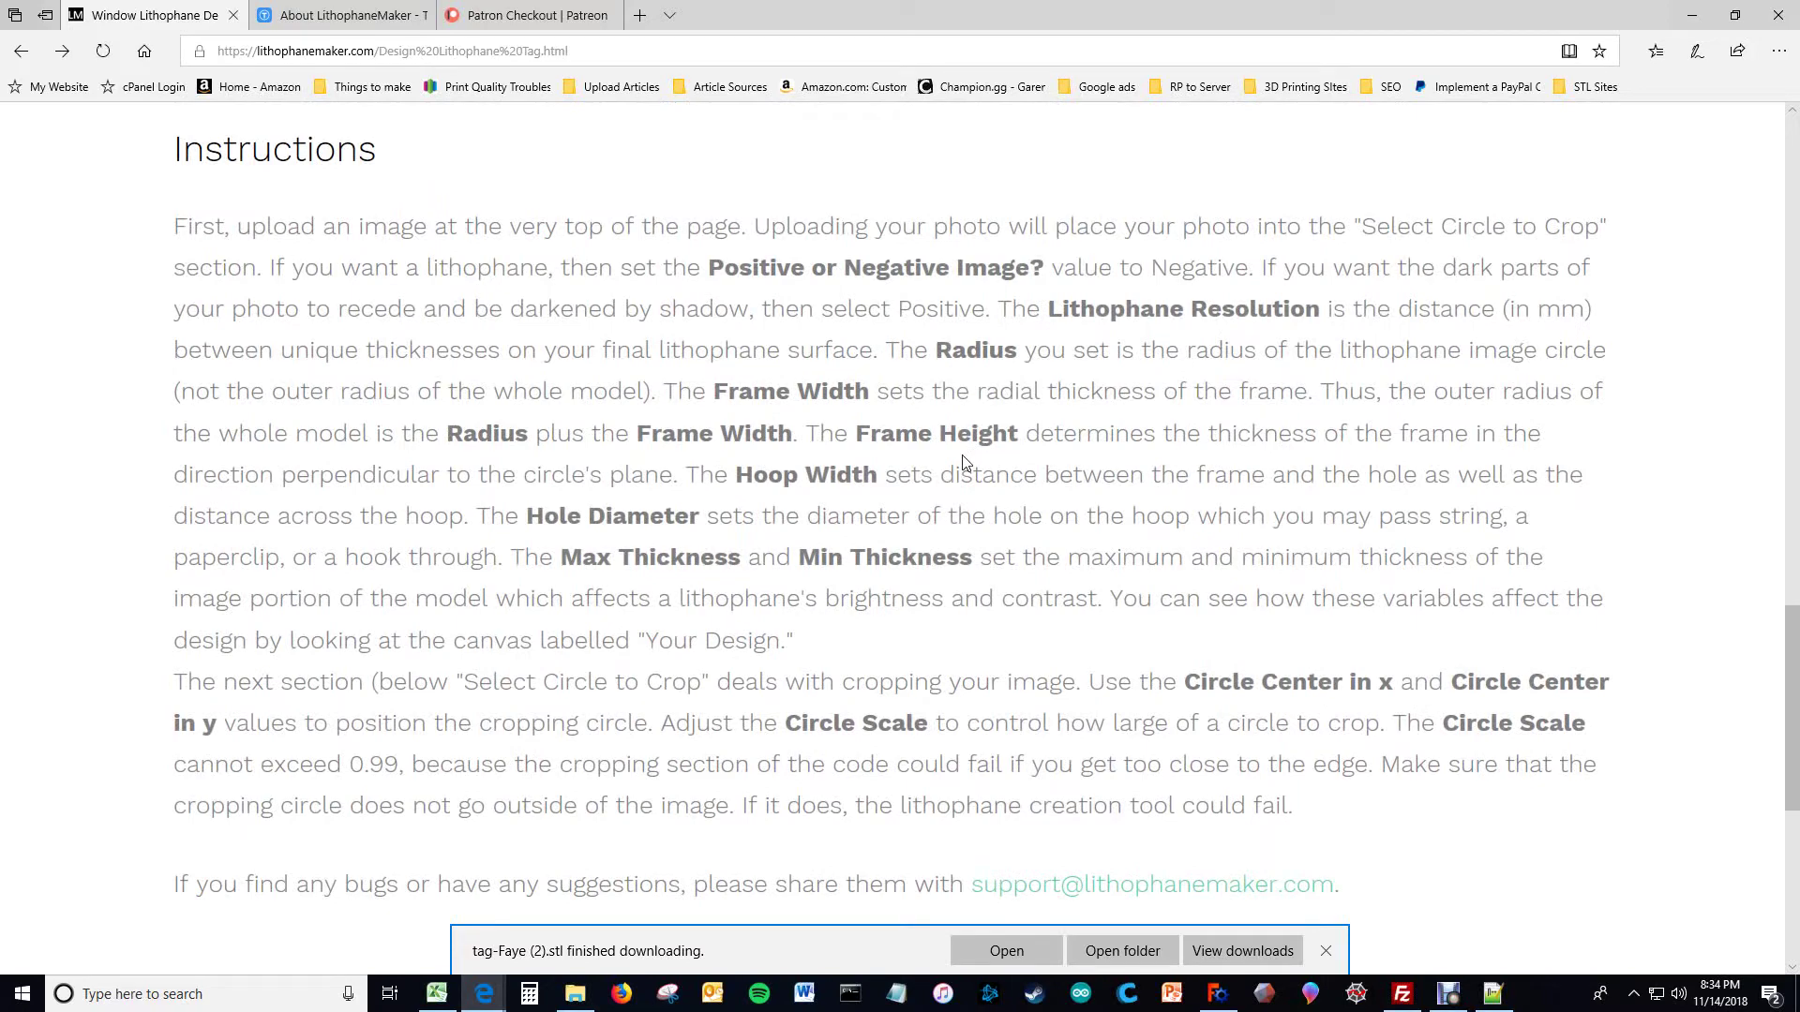
pyautogui.scroll(6, 962, 461)
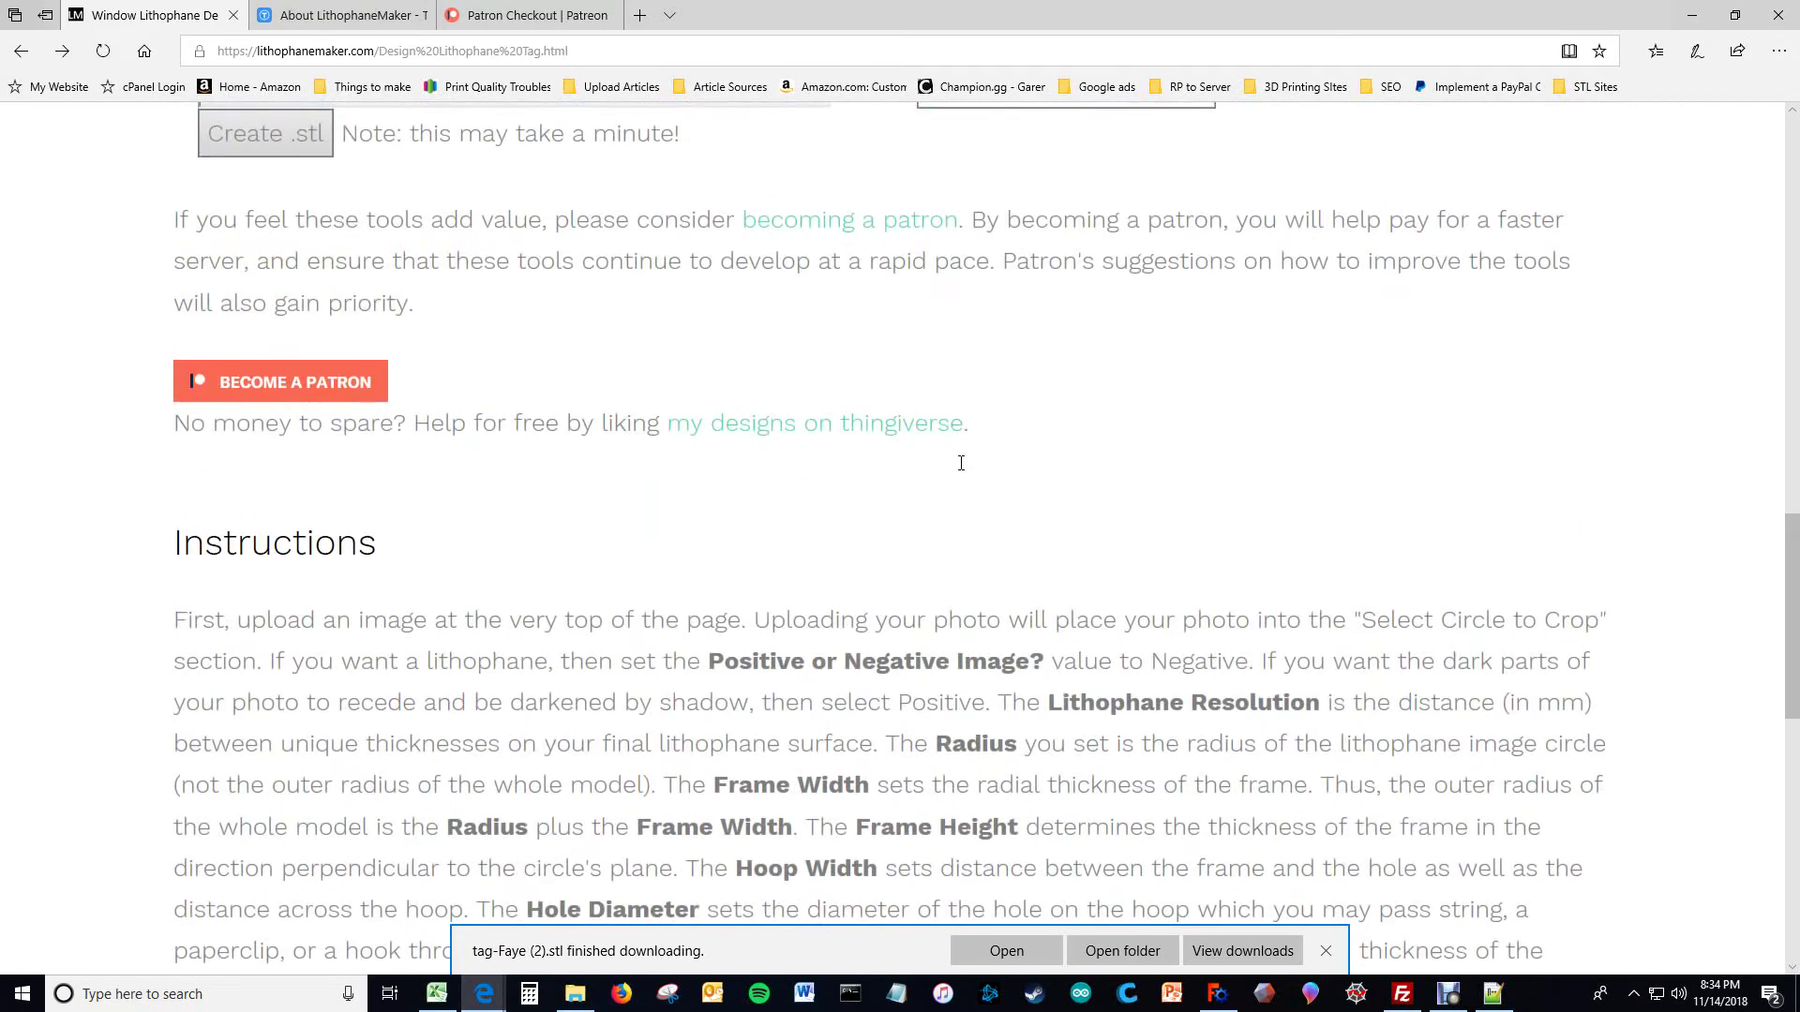
pyautogui.scroll(2, 1039, 470)
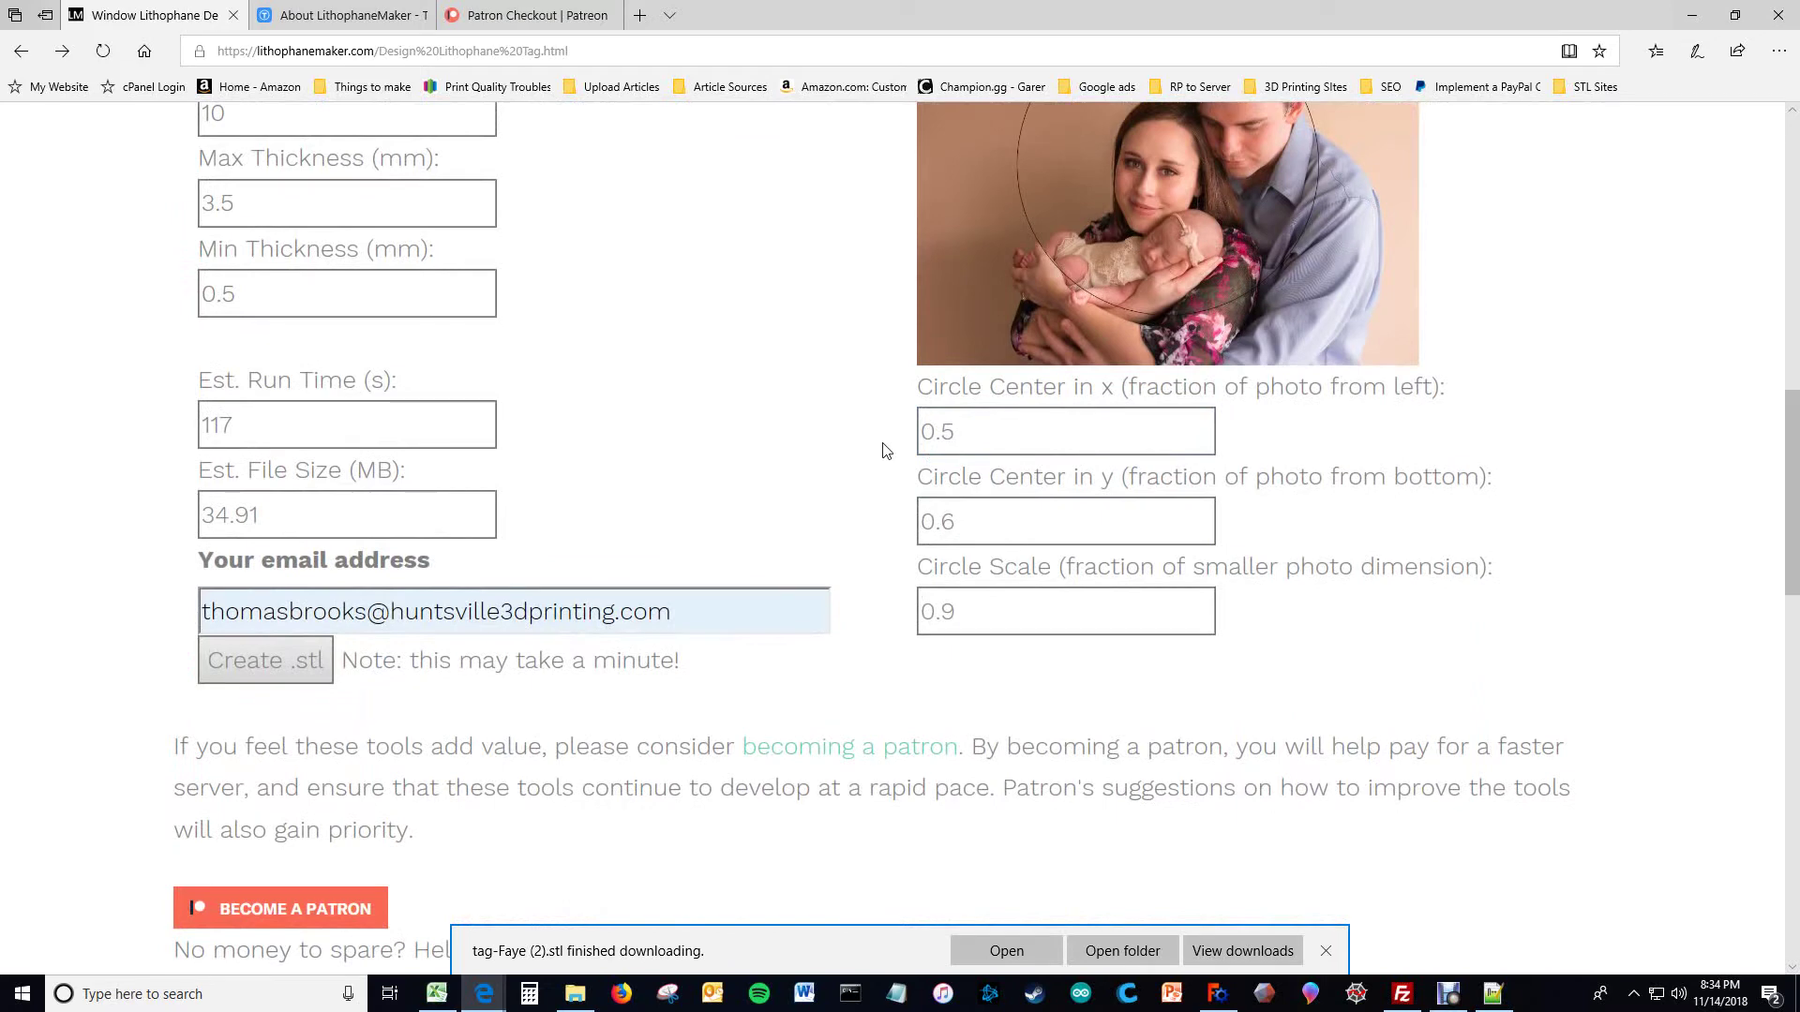
pyautogui.scroll(4, 886, 451)
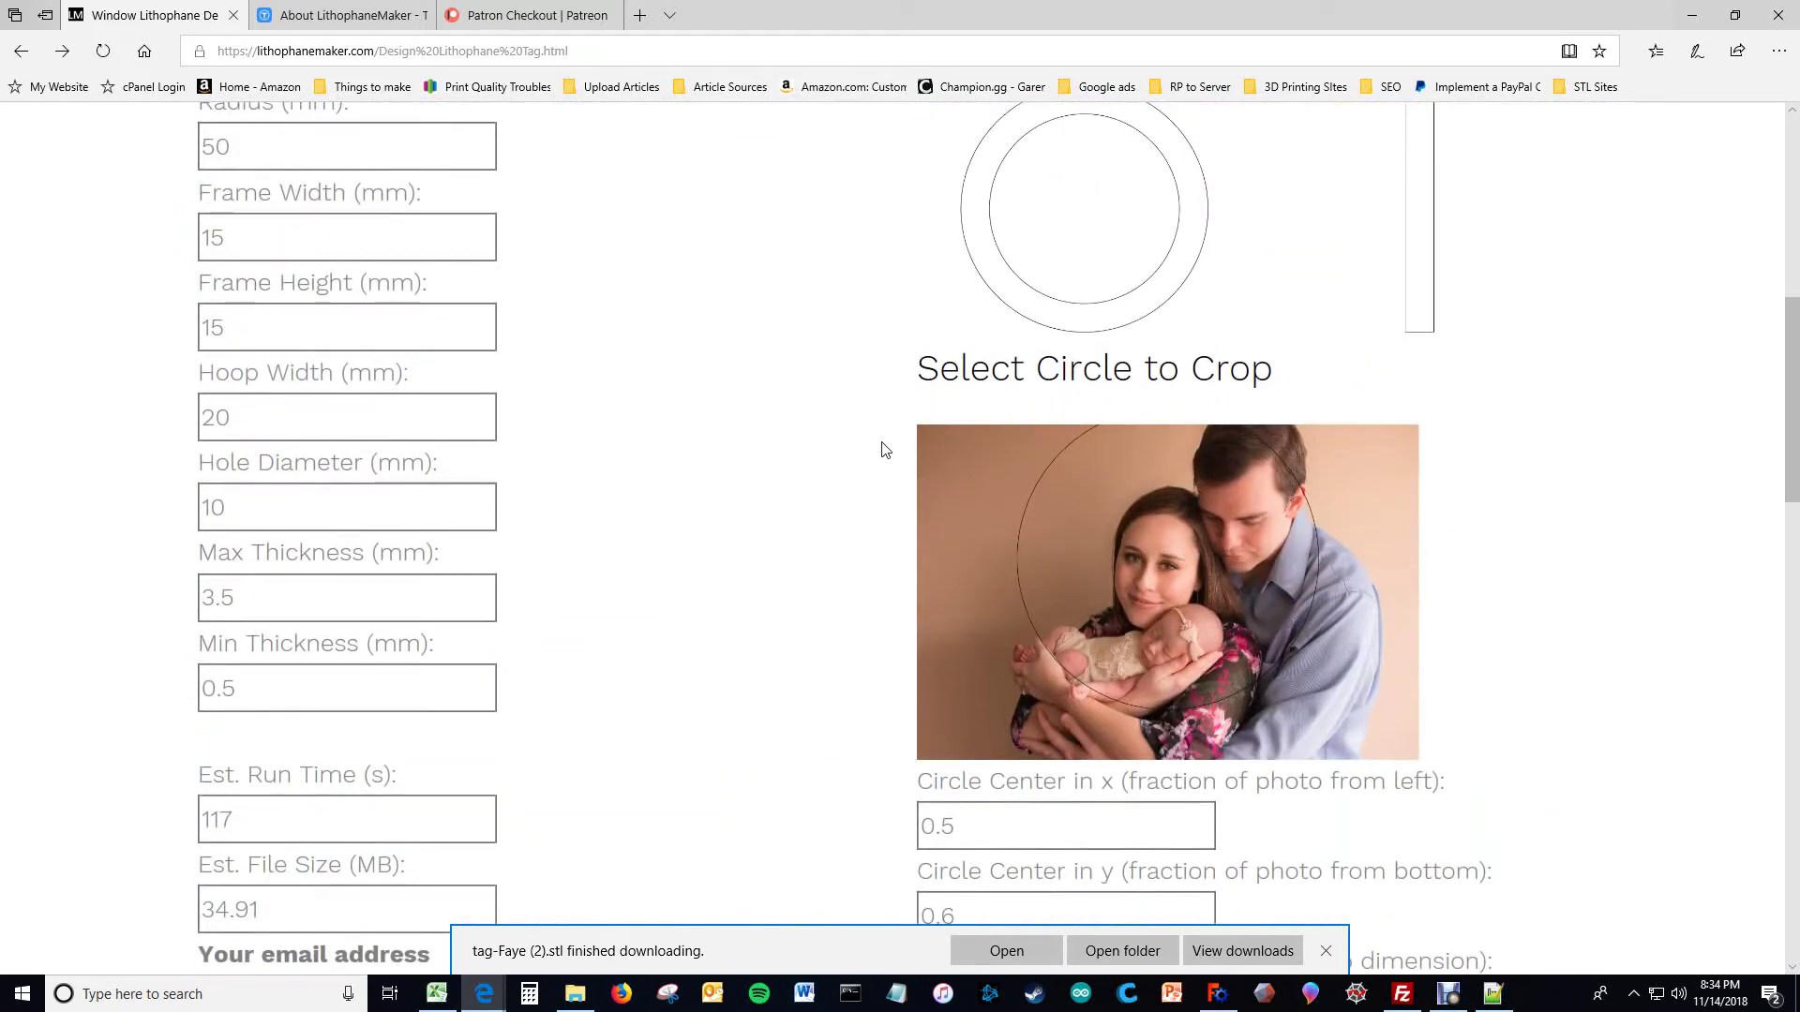
# Step: Set the crop circle's scale to 0.5 of the smaller photo dimension
pyautogui.scroll(-3, 881, 450)
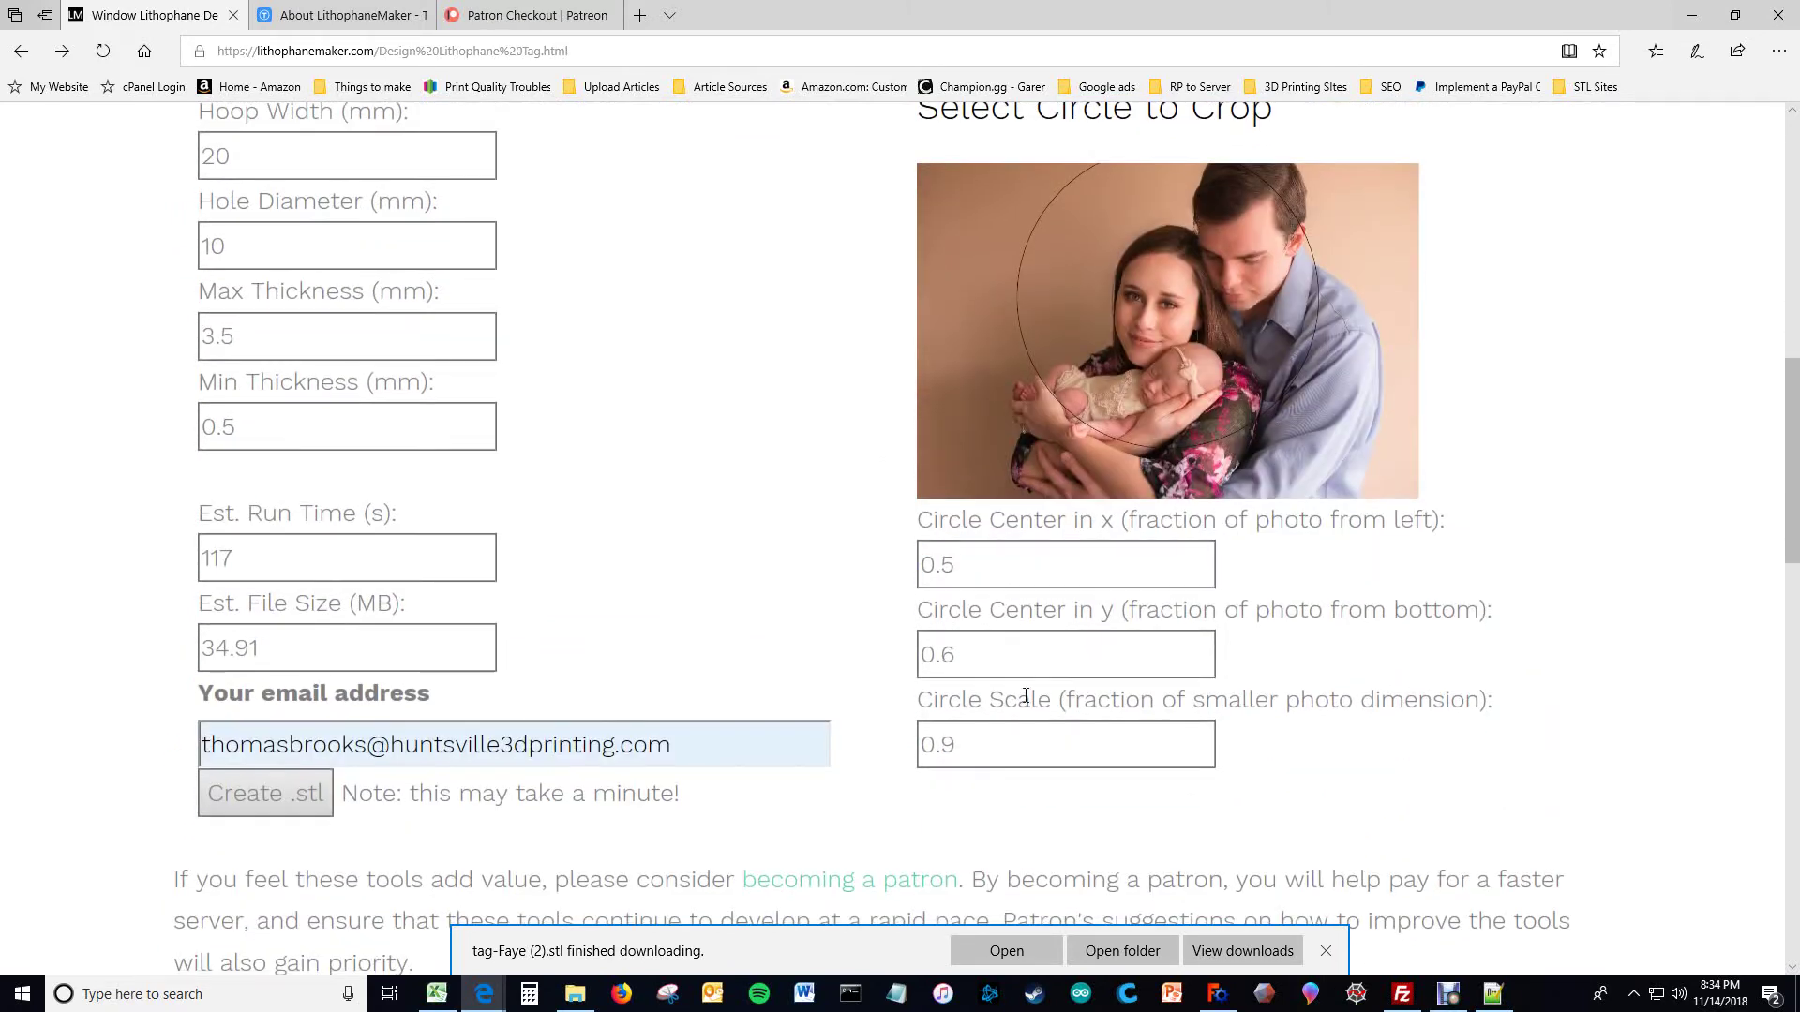
pyautogui.click(956, 726)
pyautogui.doubleClick(949, 746)
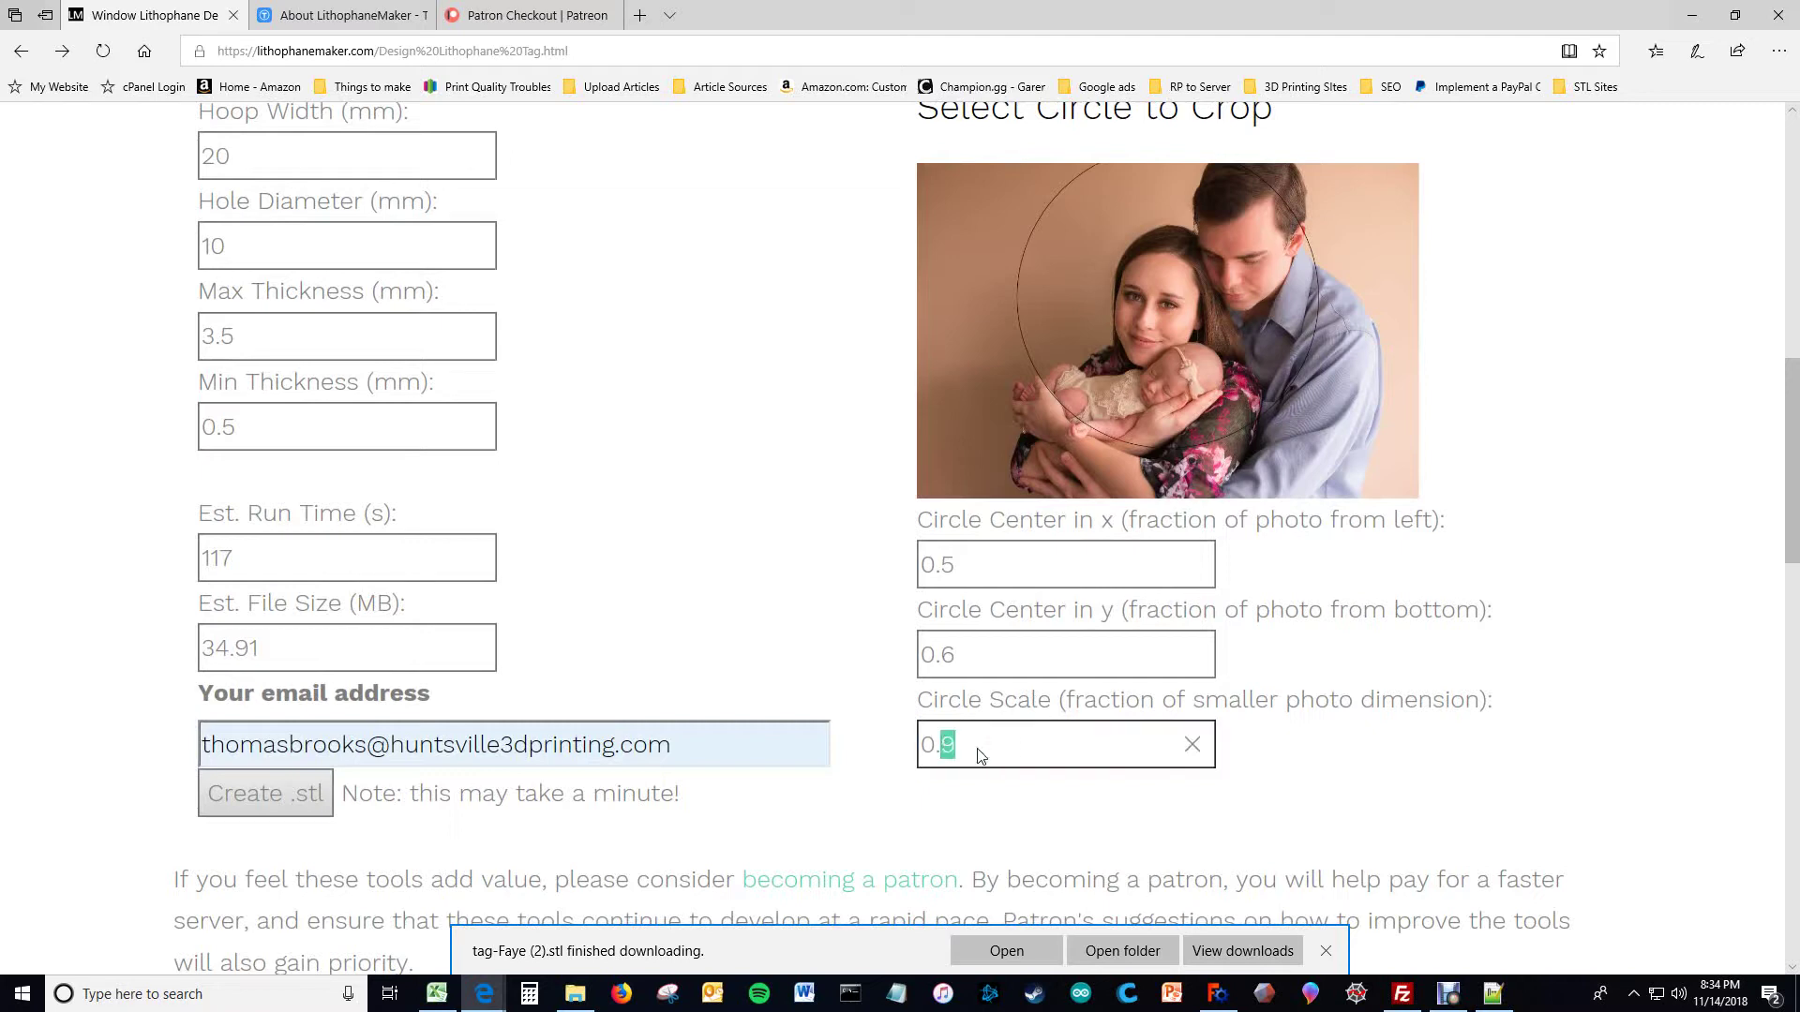
pyautogui.write('5')
pyautogui.click(1016, 651)
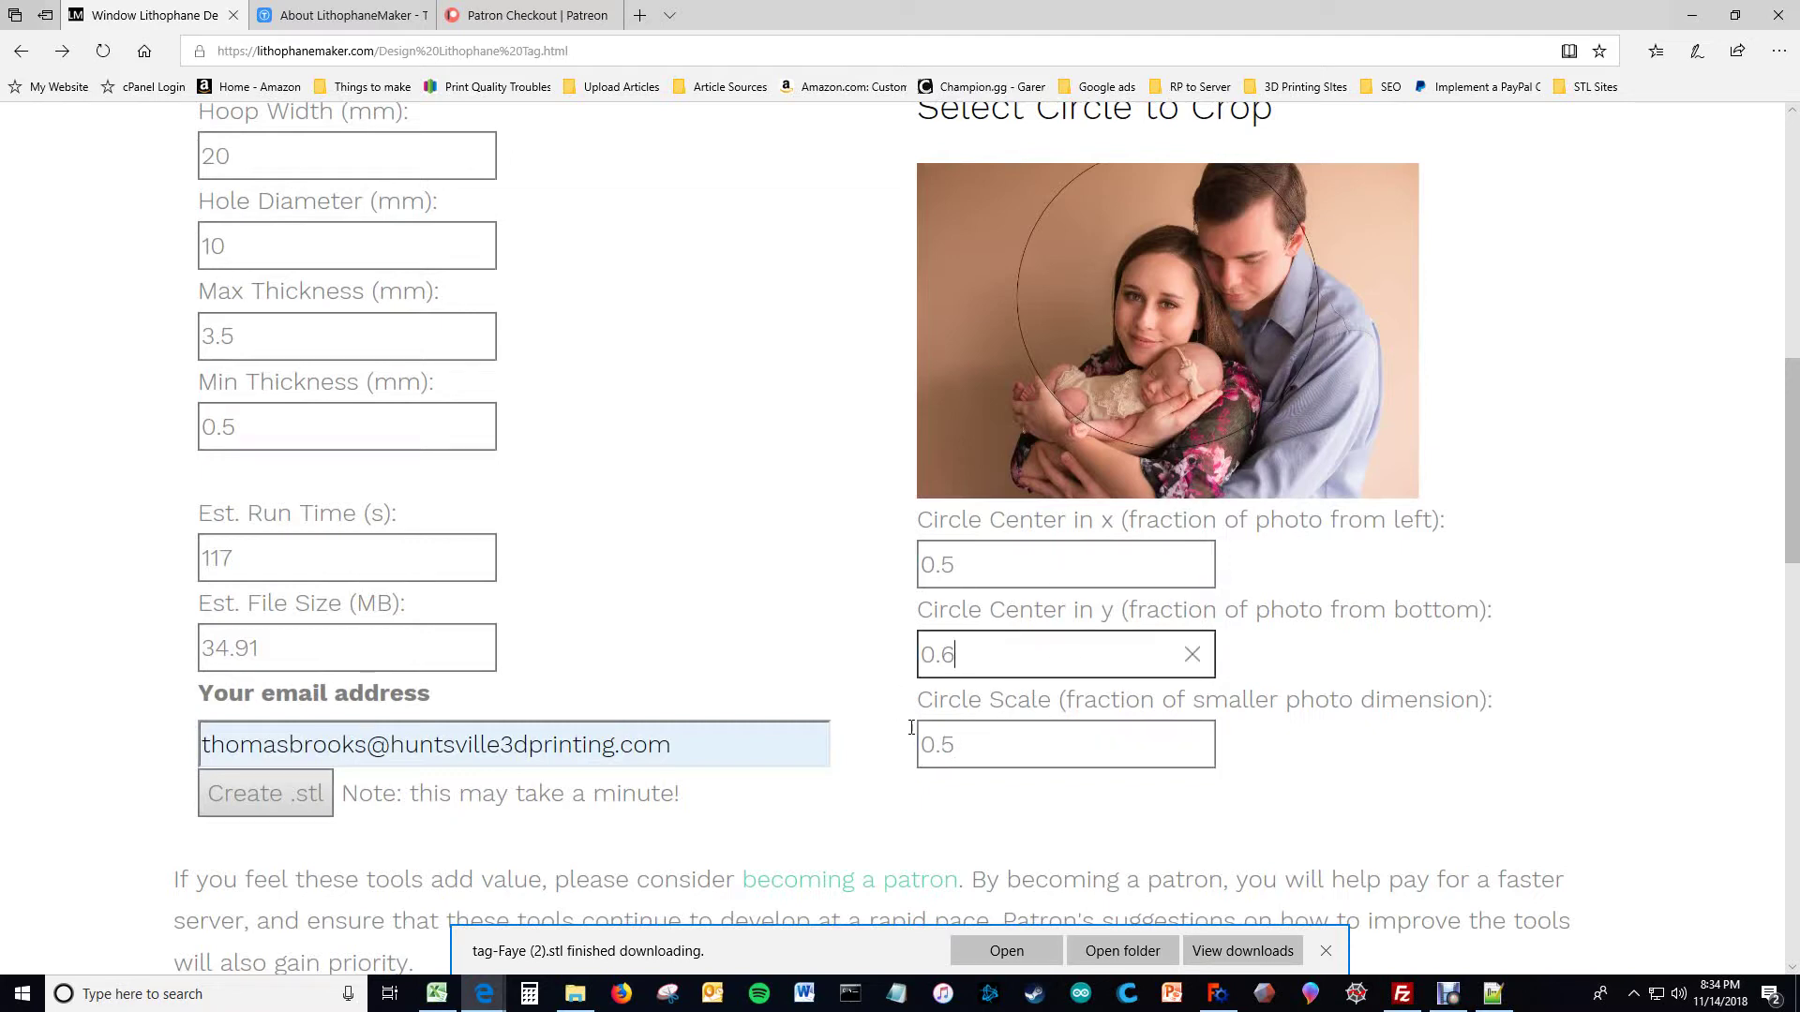
# Step: Set the crop circle's scale to 1.0 and its center in y to 0.5
pyautogui.moveTo(952, 741); pyautogui.dragTo(876, 748)
pyautogui.write('1.0')
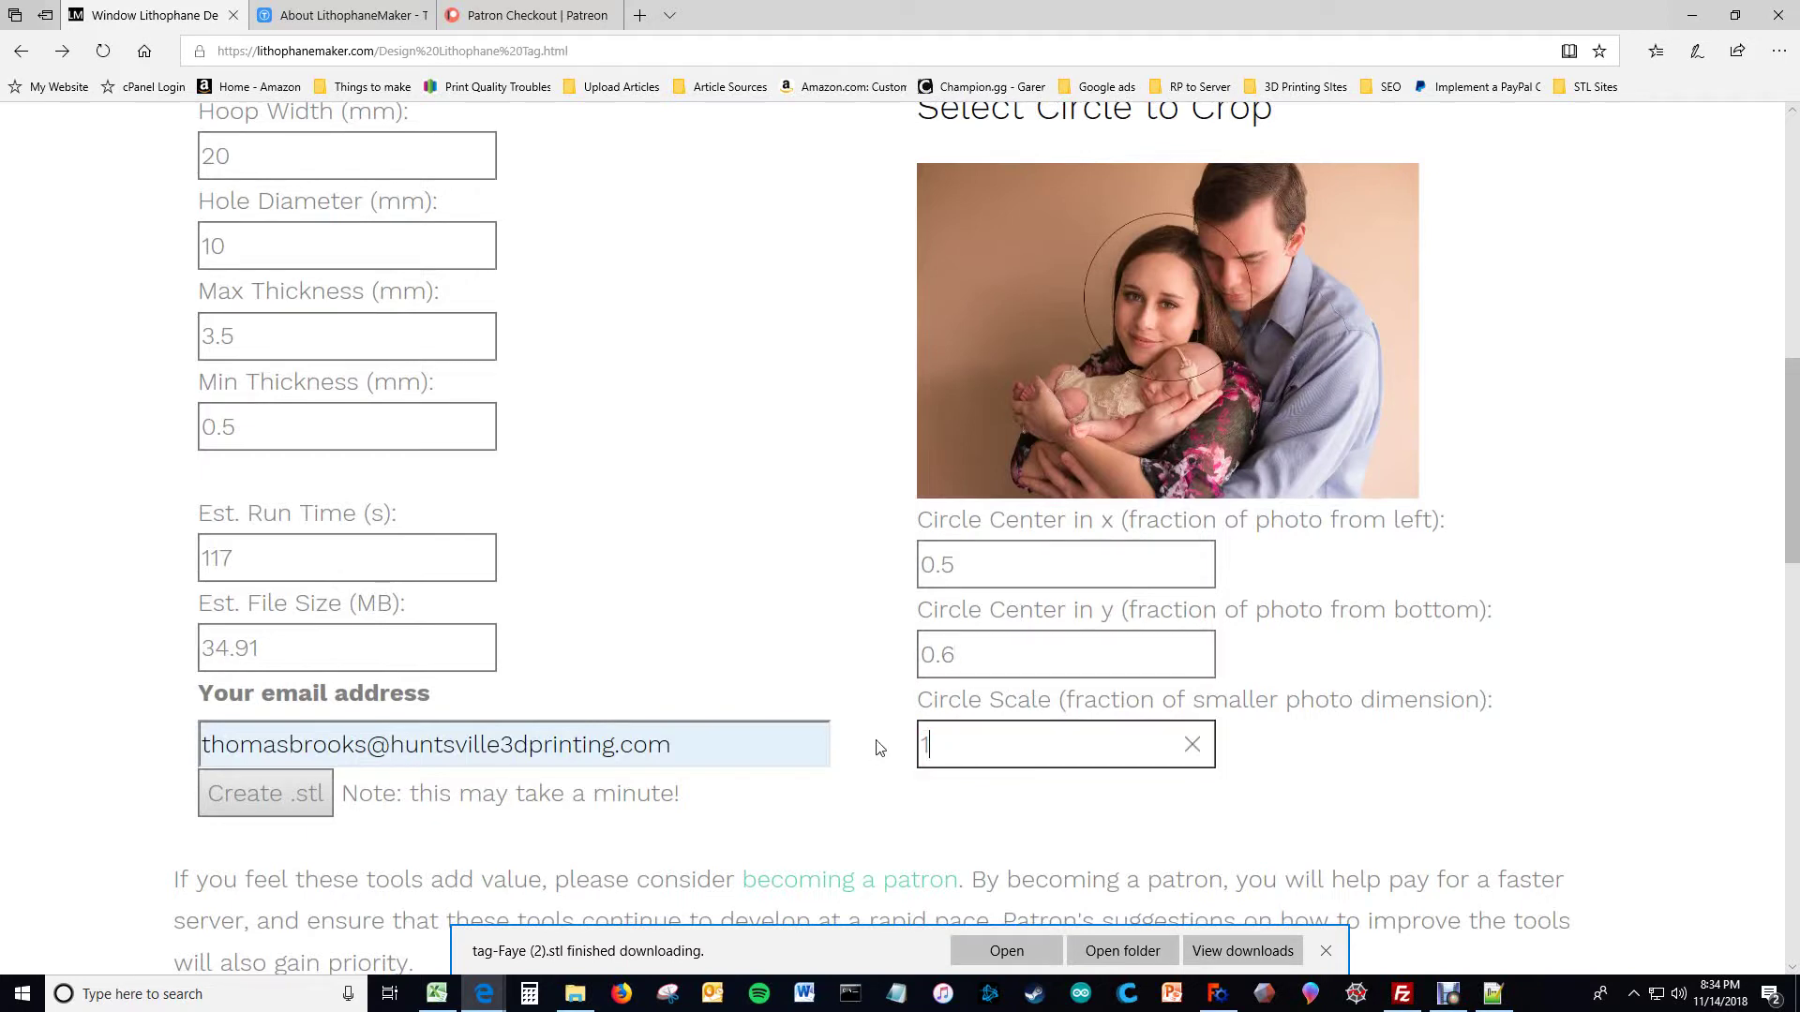
pyautogui.click(1020, 650)
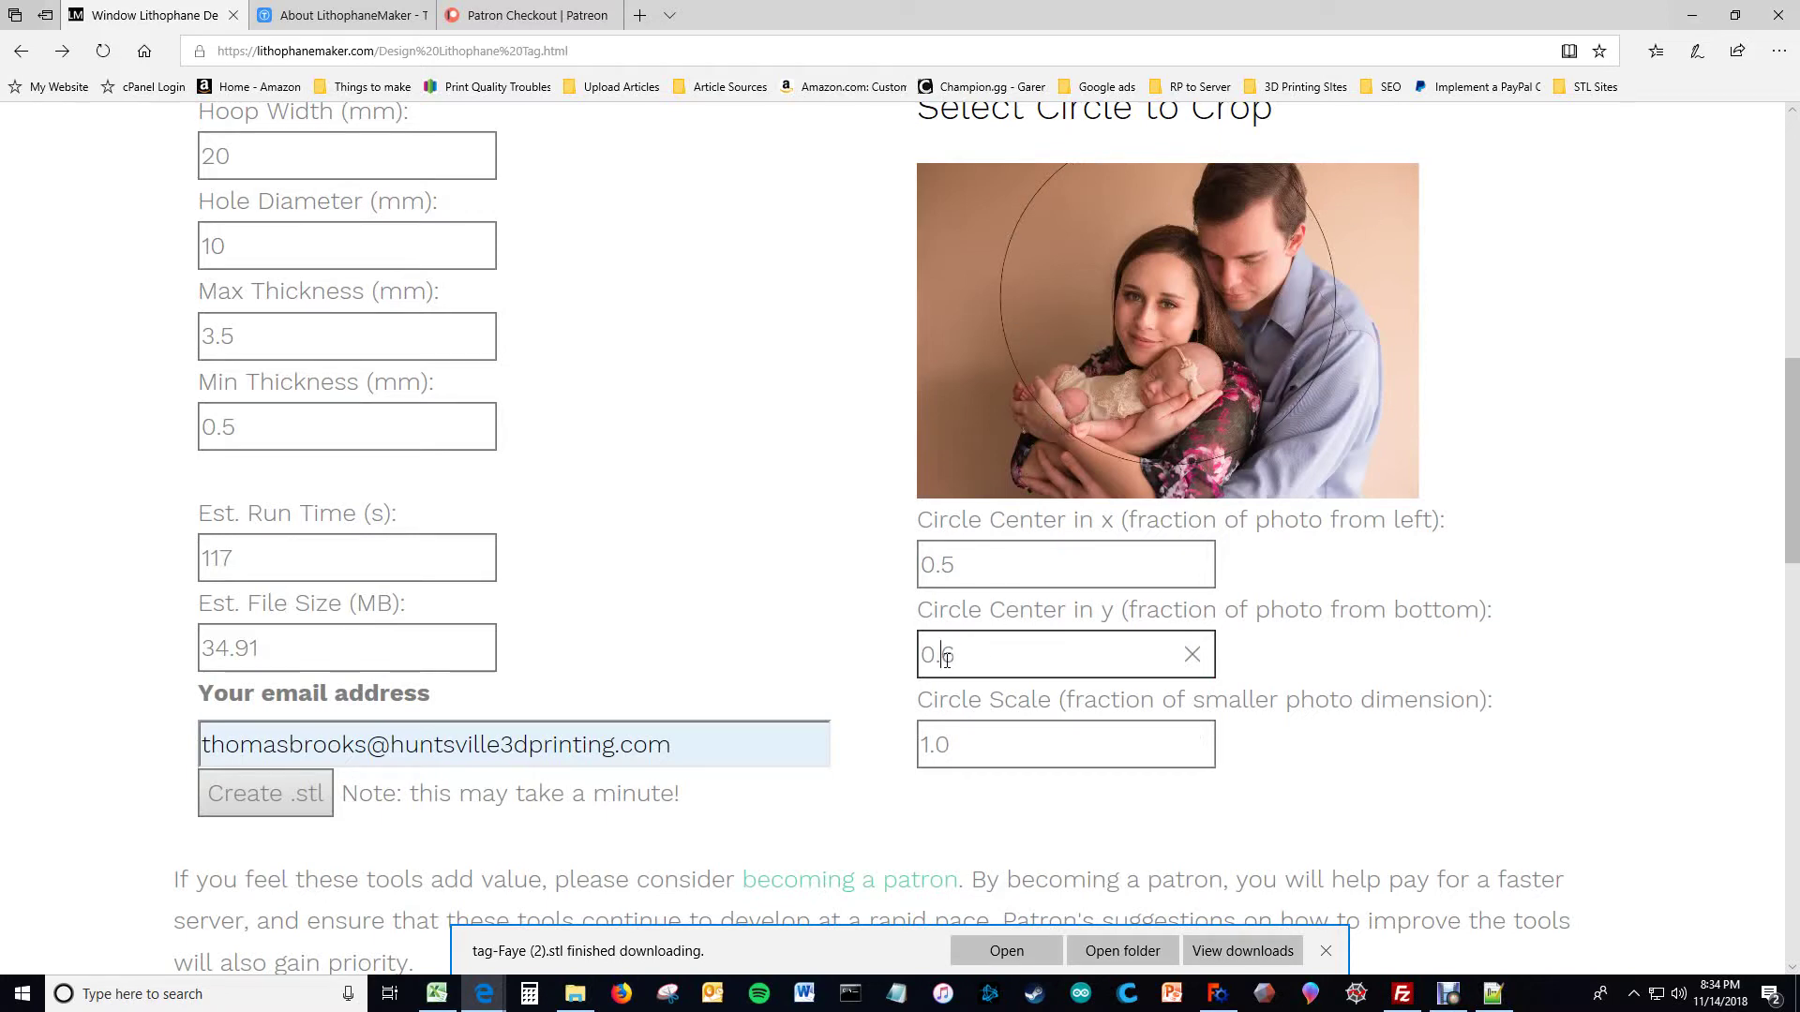
pyautogui.moveTo(945, 662); pyautogui.dragTo(960, 648)
pyautogui.write('5')
pyautogui.click(1165, 567)
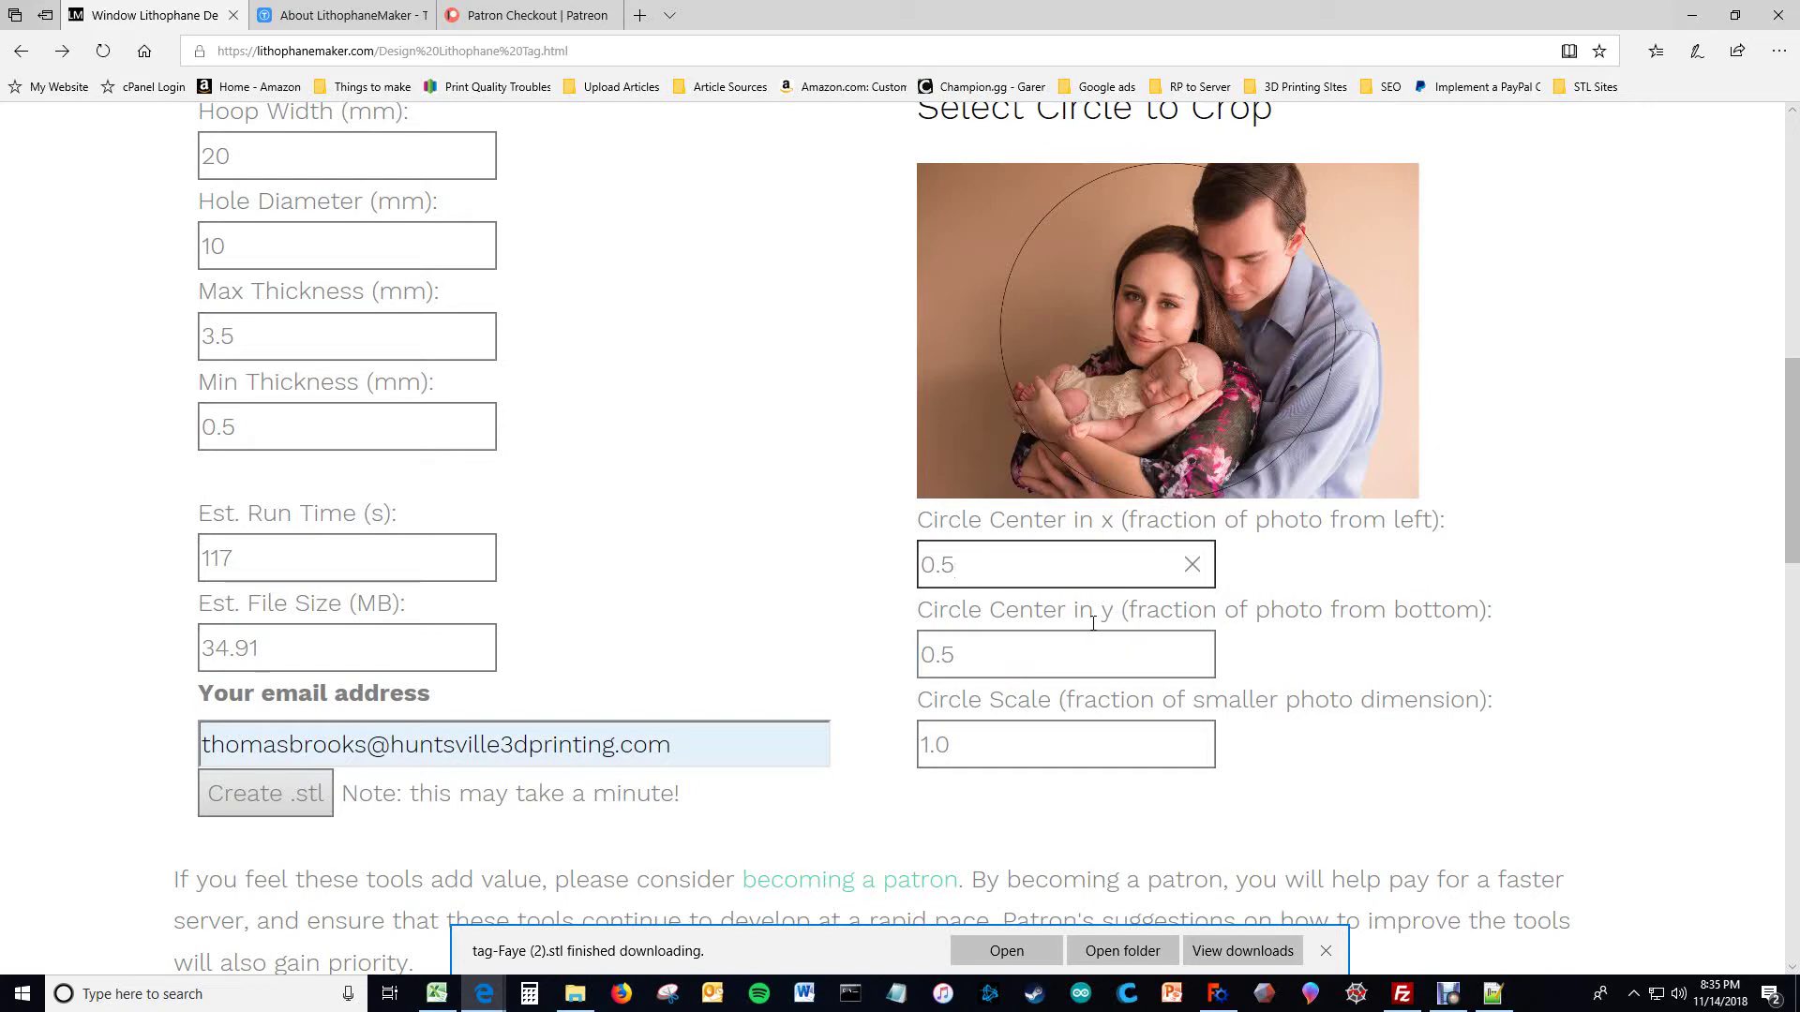
pyautogui.click(712, 489)
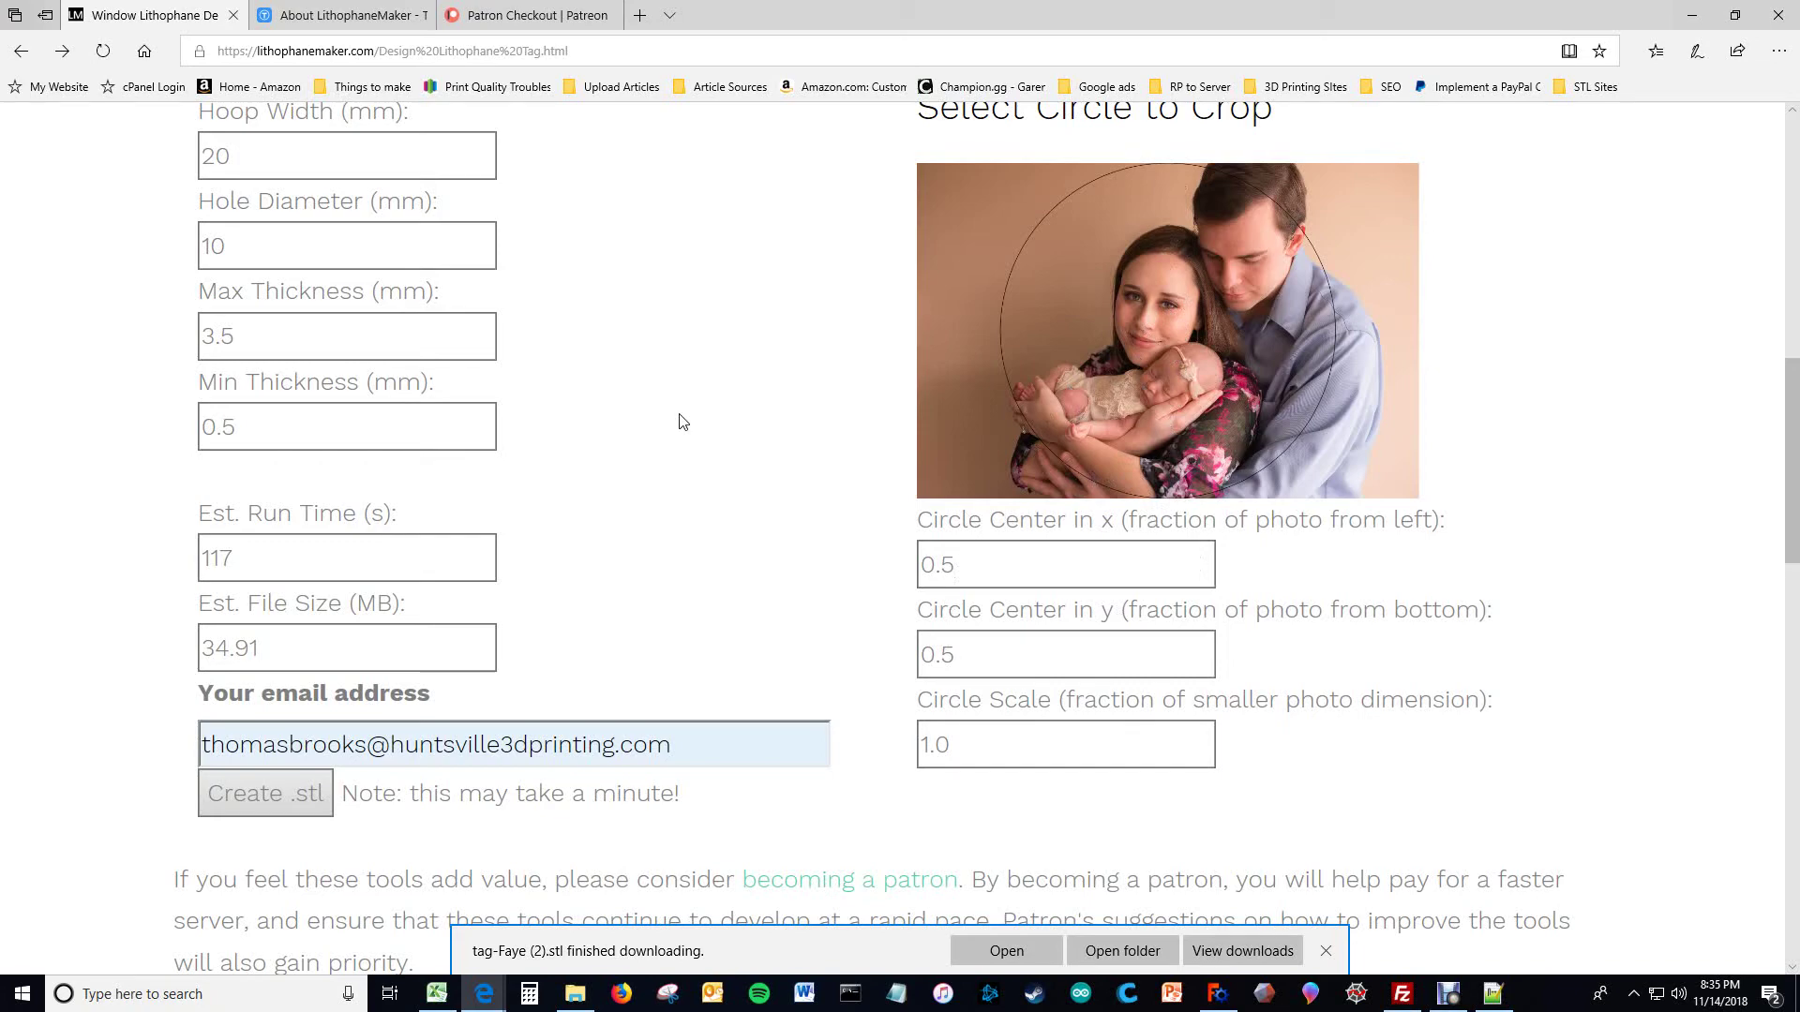
# Step: Review the tag settings and crop preview, and dismiss the notification about the finished download
pyautogui.scroll(6, 684, 424)
pyautogui.scroll(4, 689, 425)
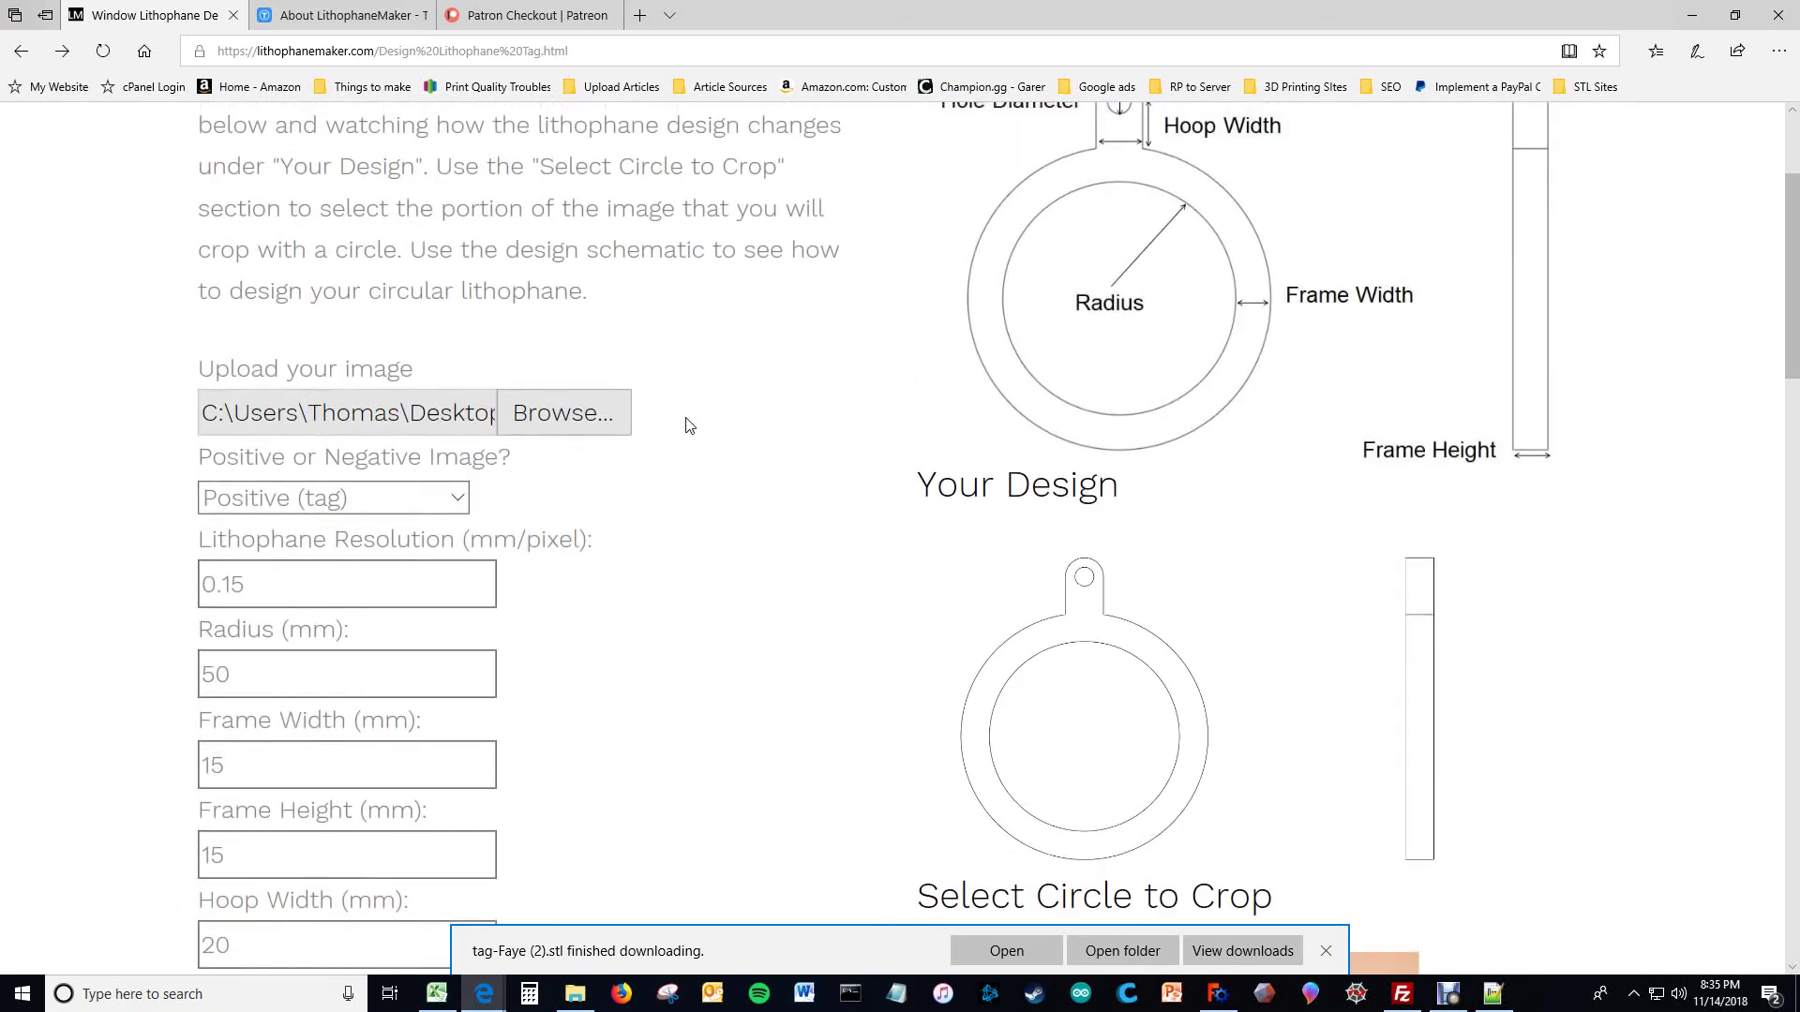
pyautogui.scroll(-10, 689, 427)
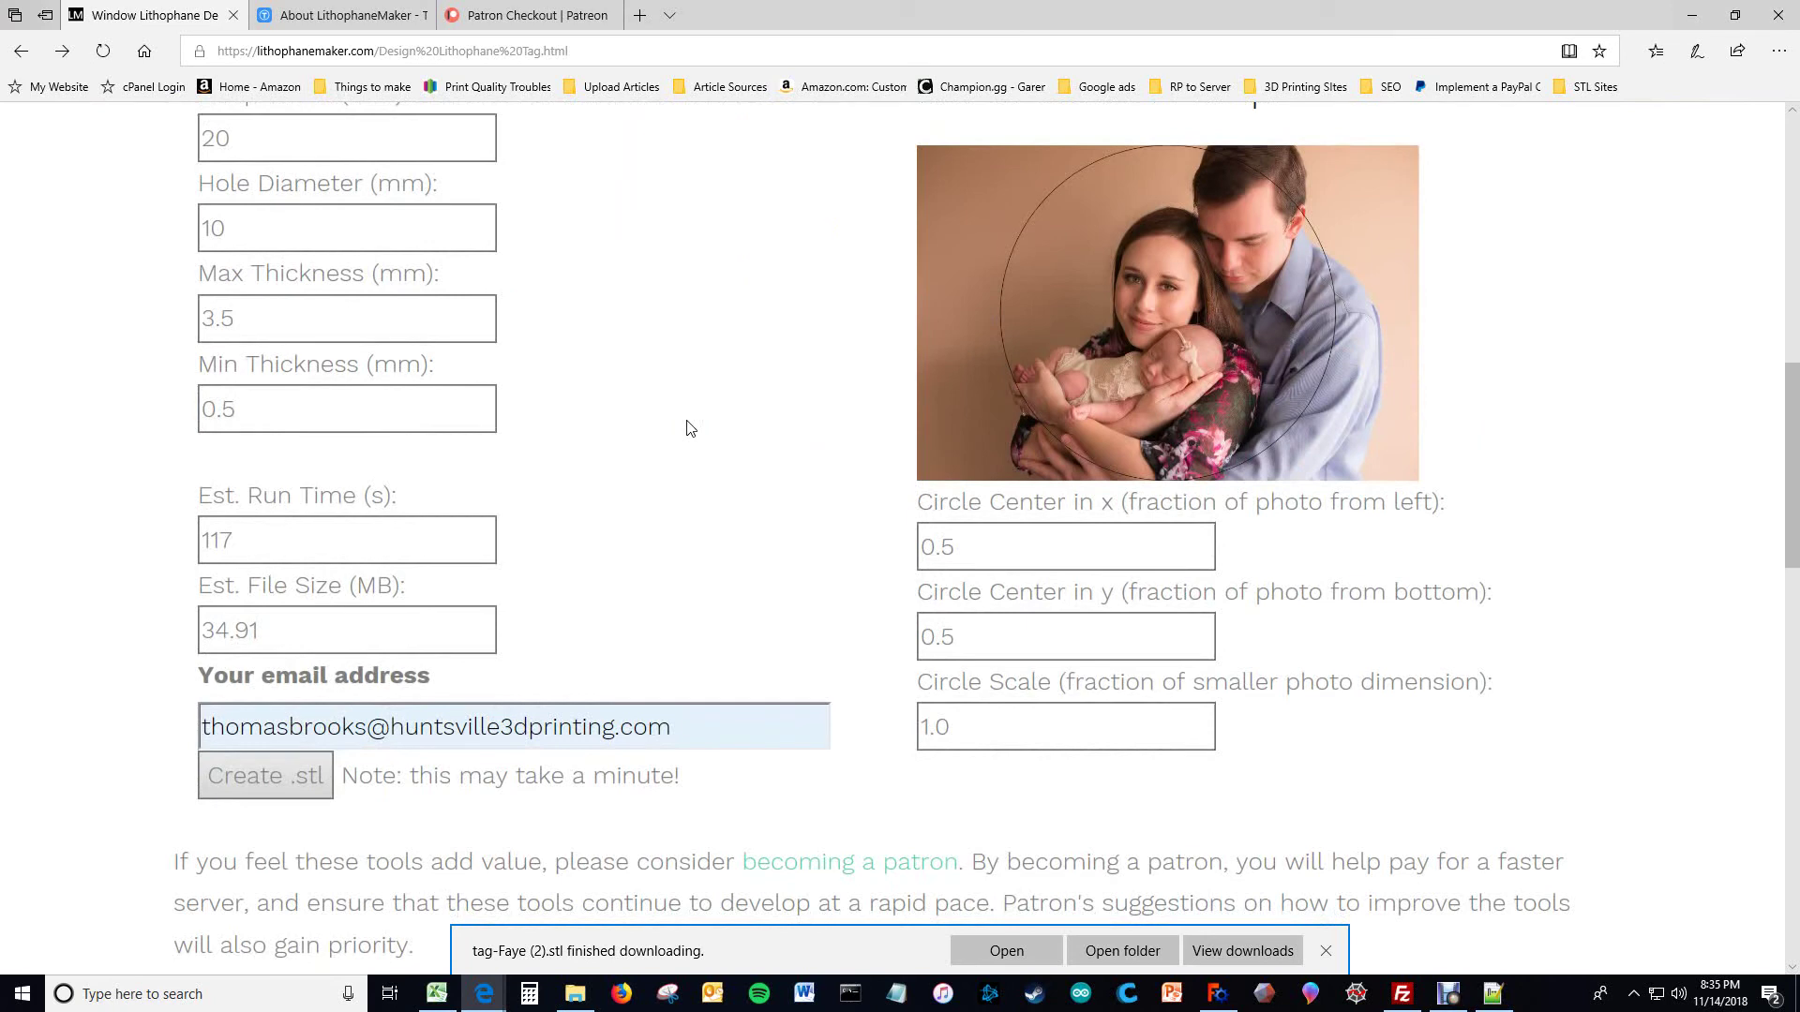
pyautogui.click(1325, 950)
pyautogui.scroll(-1, 732, 390)
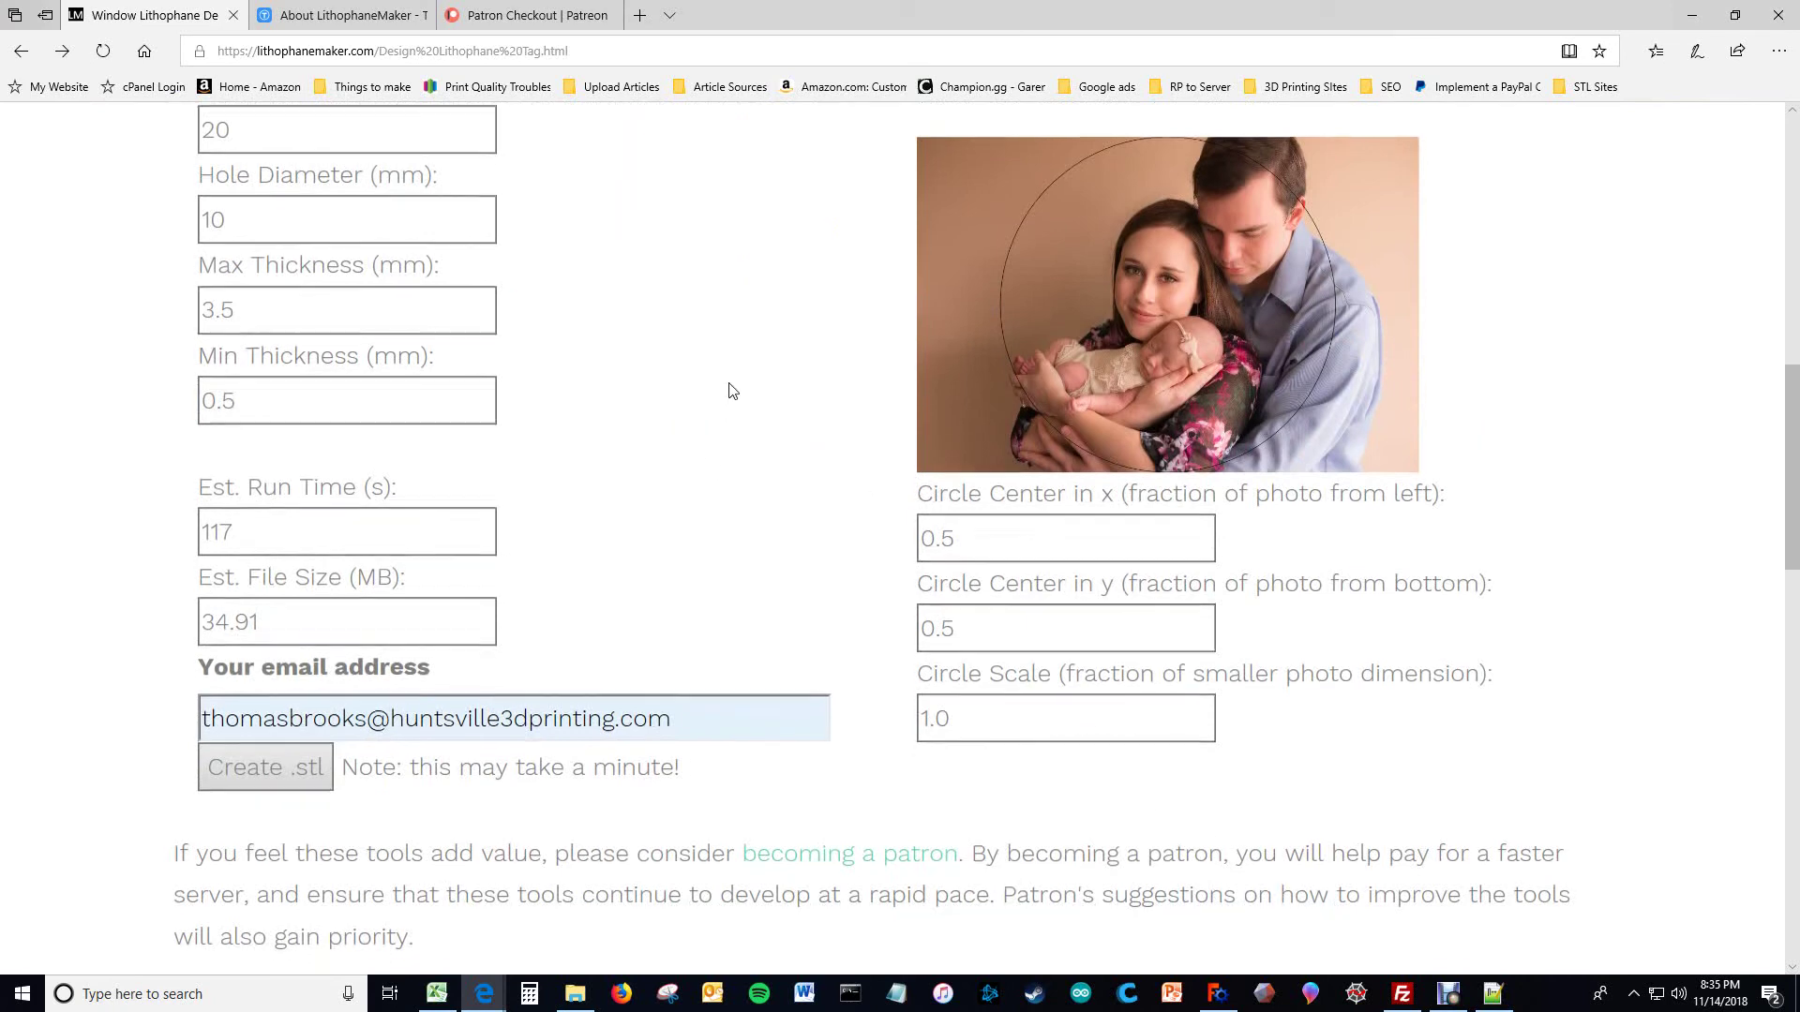
pyautogui.scroll(-4, 732, 391)
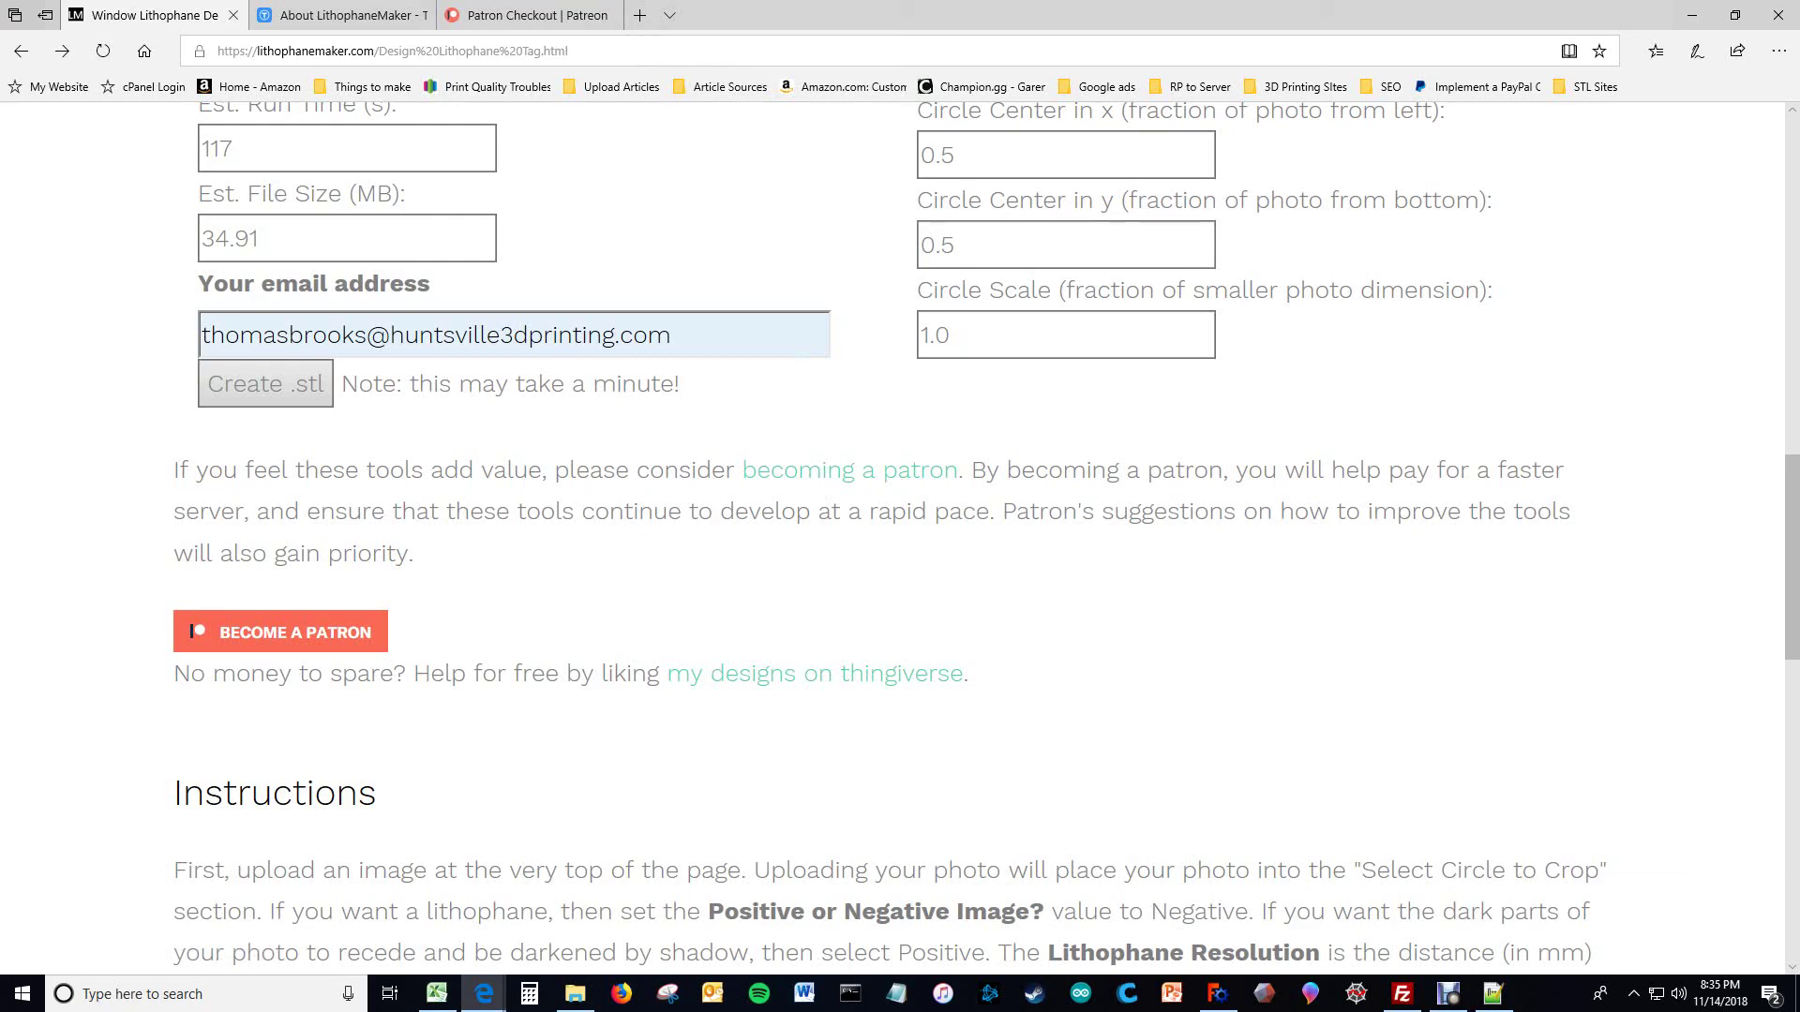
pyautogui.click(1449, 994)
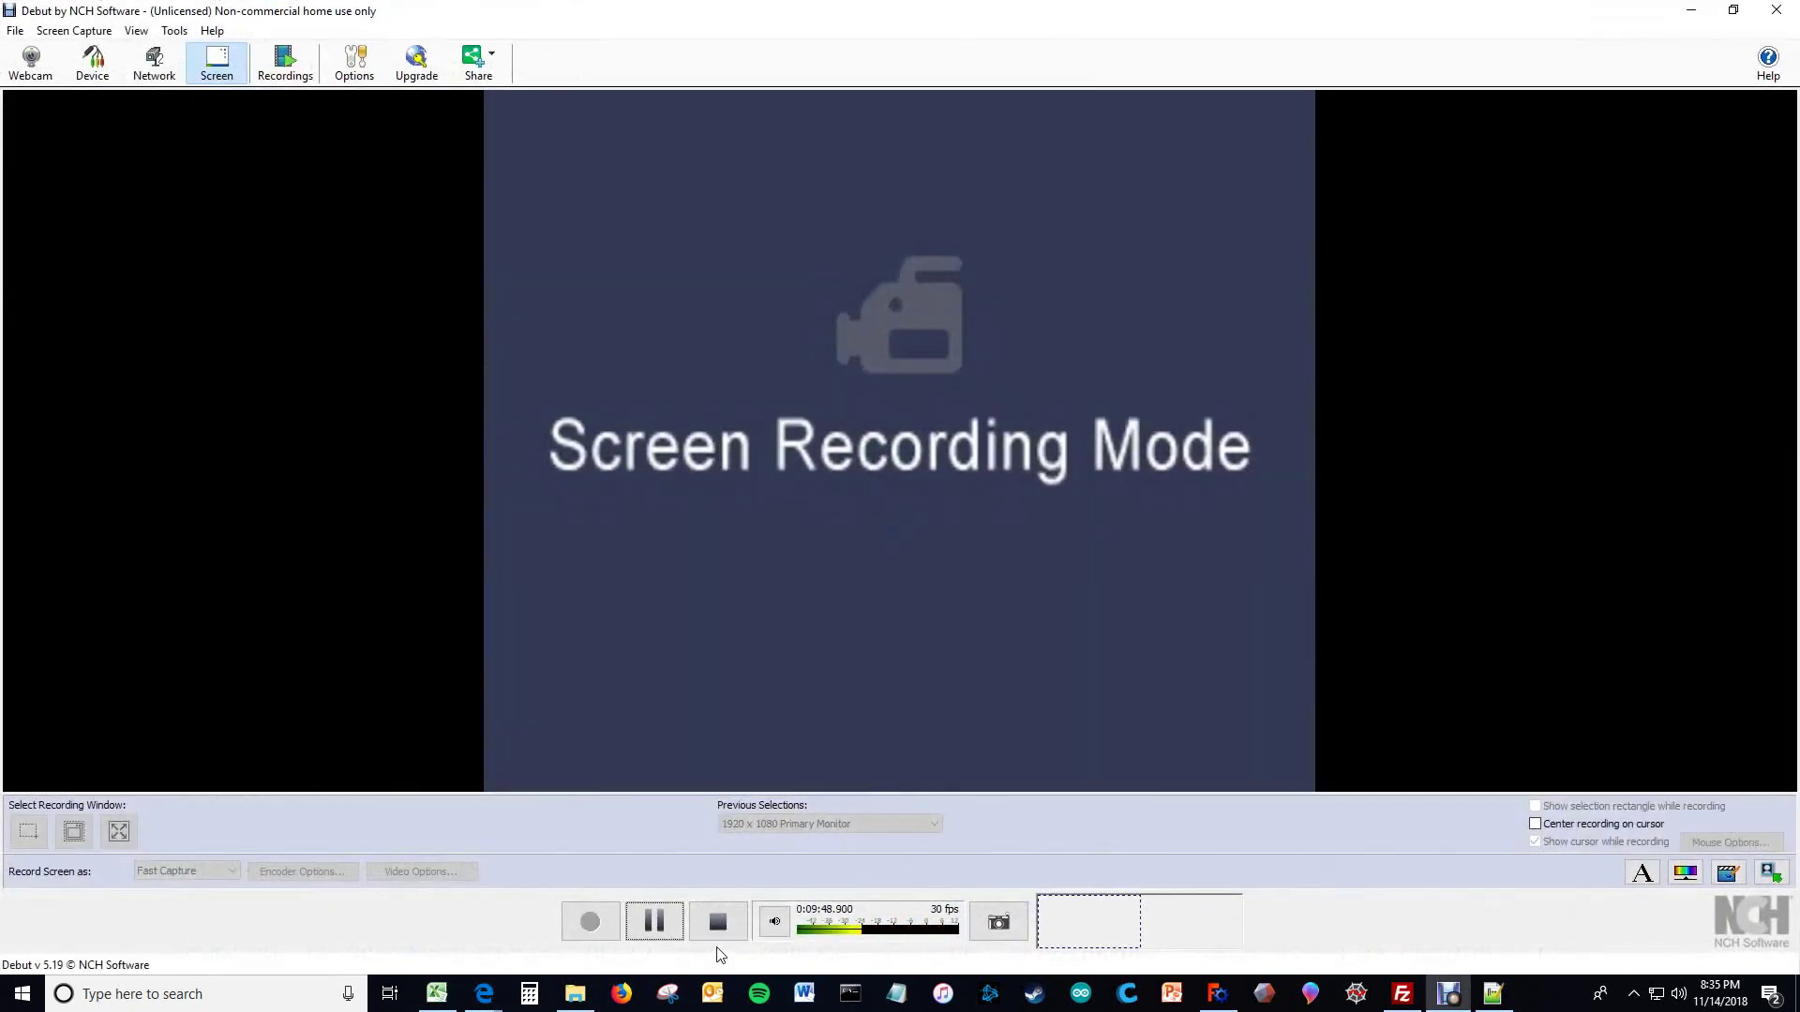